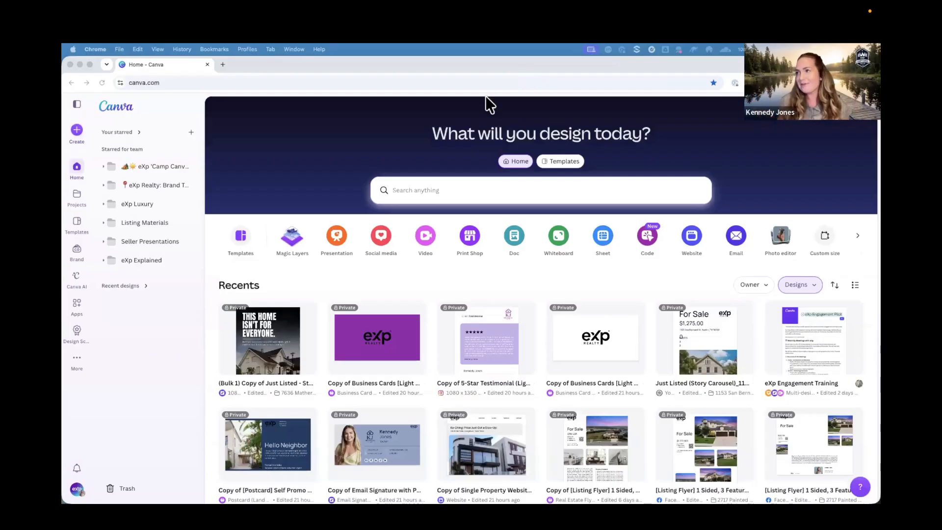
Open the Brand section to view all brand templates.
click(432, 104)
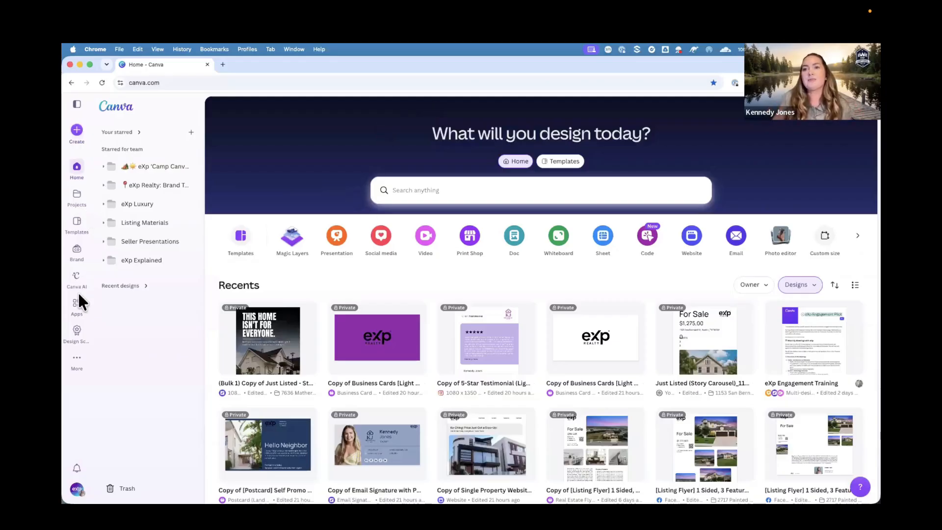
click(77, 103)
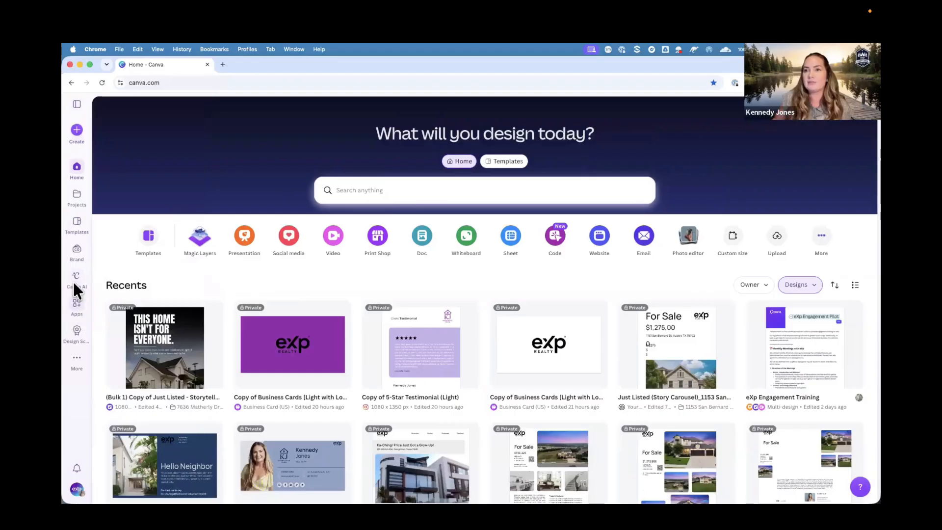
click(79, 107)
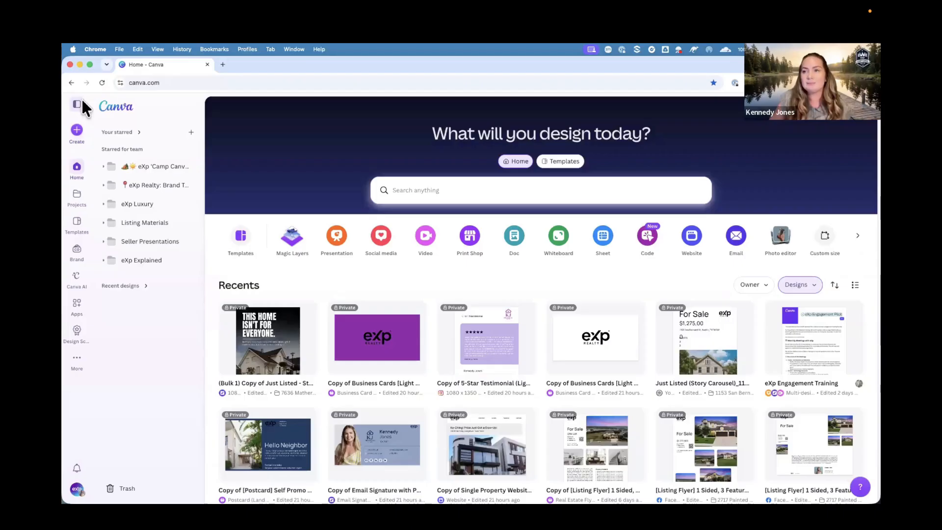
click(77, 250)
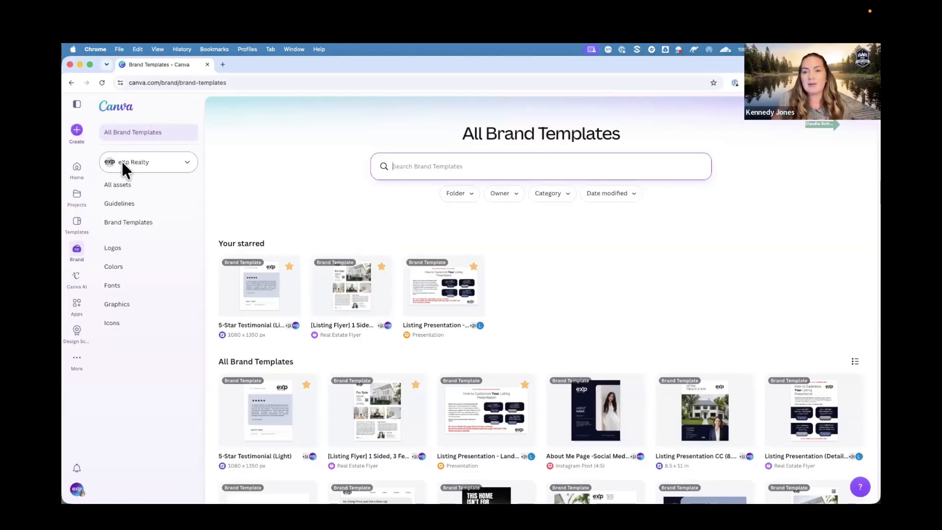
Open the brand kit selector and browse the list of available brand kits.
click(162, 165)
click(183, 168)
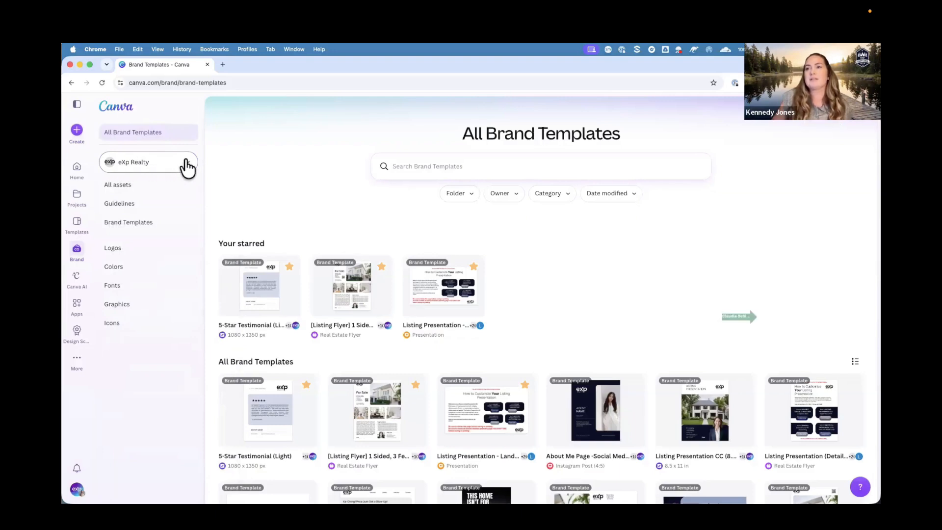
click(187, 168)
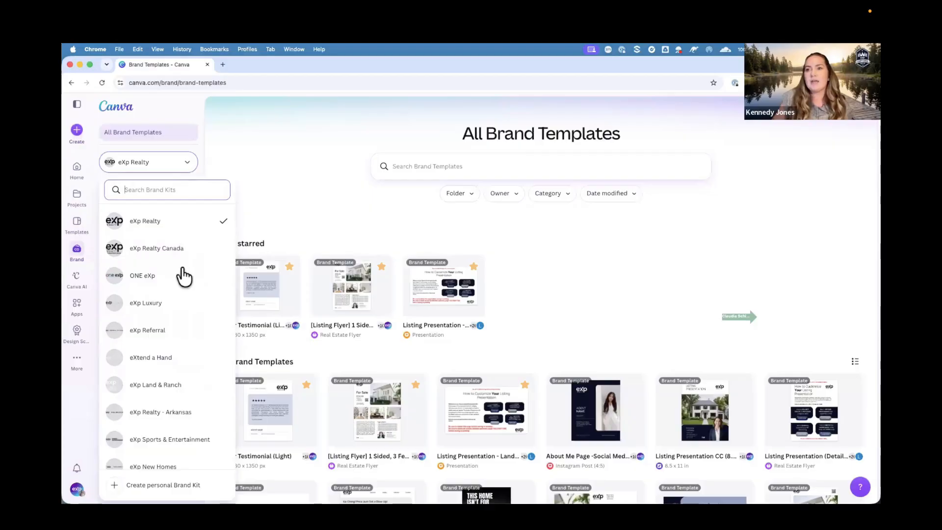
scroll(184, 276, down, 3)
scroll(184, 277, up, 3)
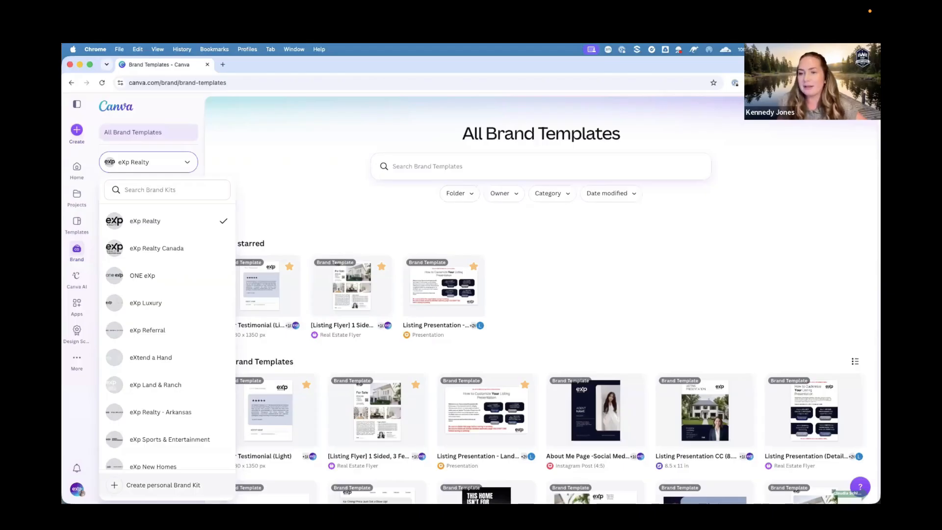
Create a personal brand kit named KJ Brand Kit.
click(163, 485)
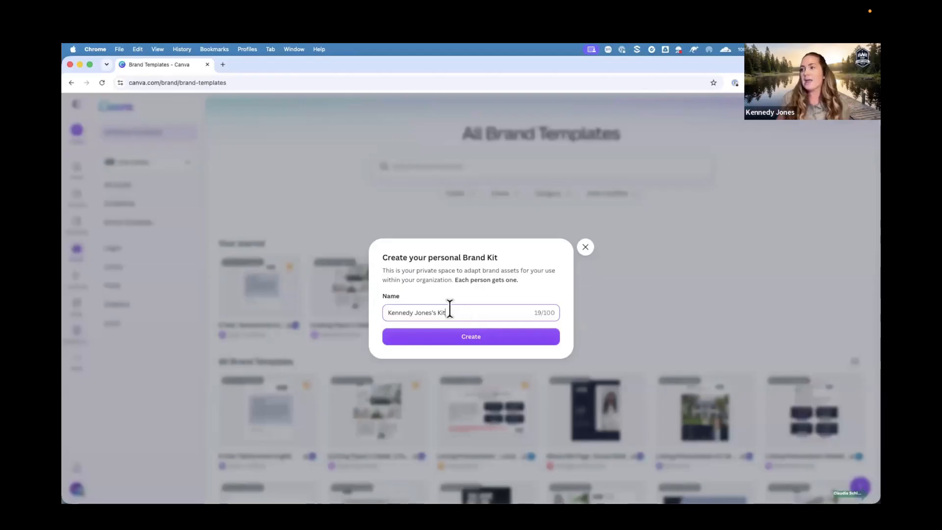
drag(449, 309, 381, 316)
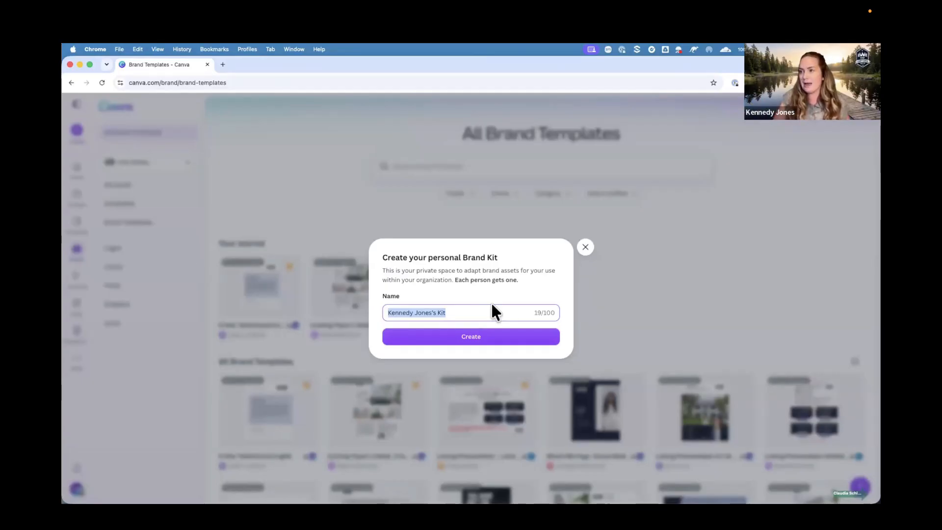
drag(484, 313, 360, 308)
key(BackSpace)
text(KJ Brand Kit)
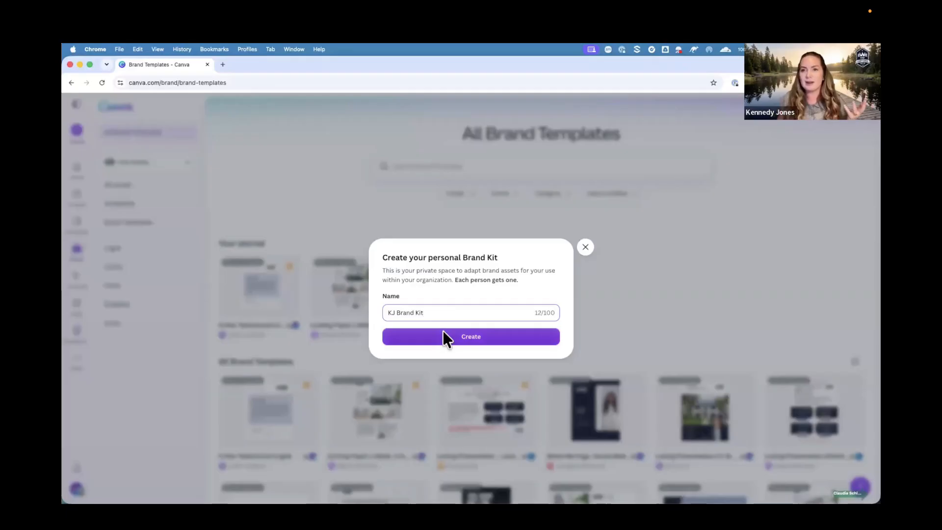
click(458, 337)
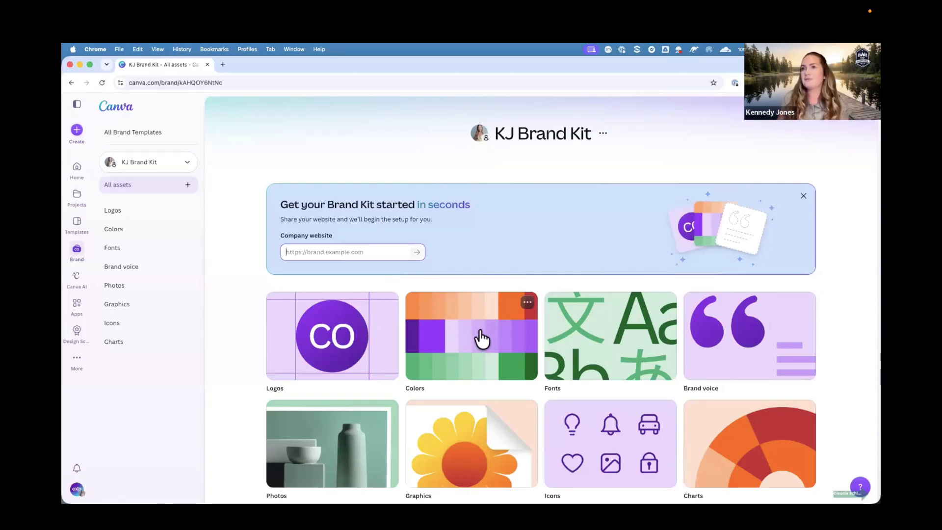
Dismiss the brand kit setup banner asking for a company website.
scroll(473, 334, down, 1)
scroll(488, 255, up, 1)
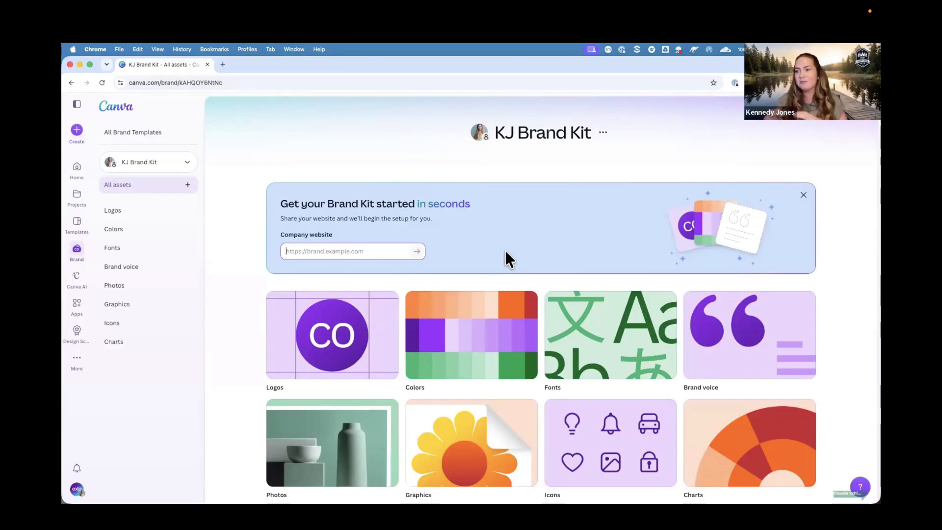
scroll(506, 252, down, 1)
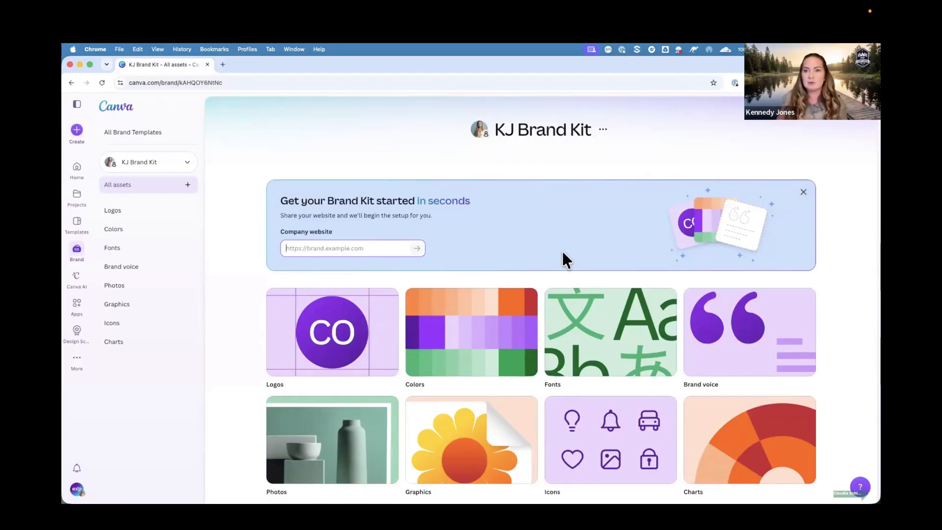
click(803, 192)
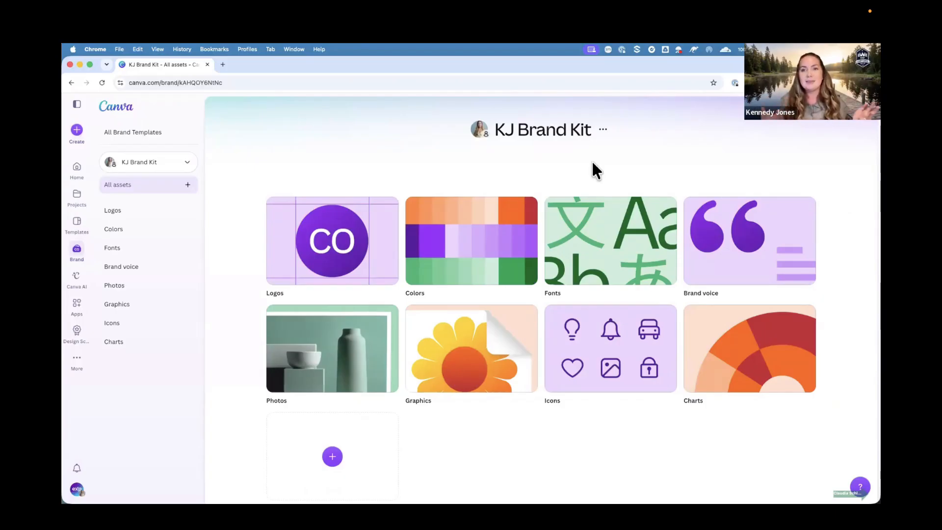
Open the brand kit's sharing options and close the share dialog.
click(602, 131)
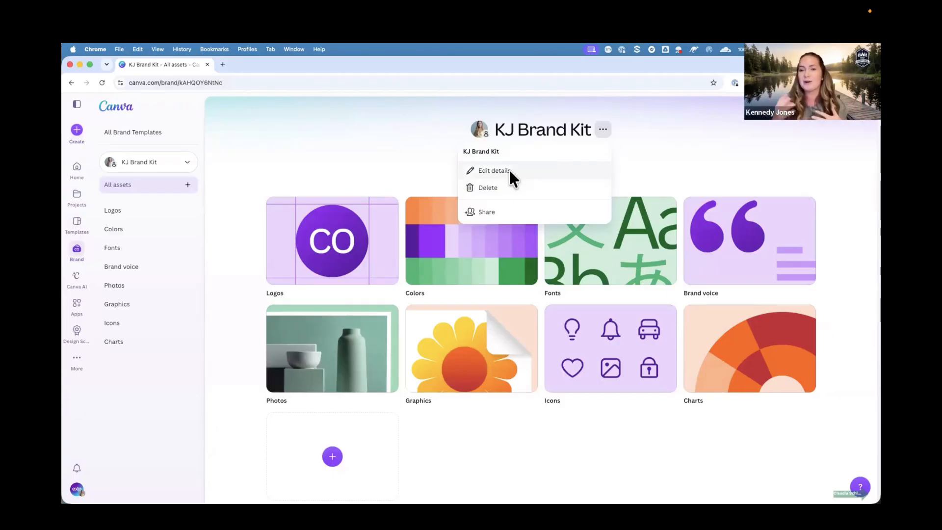
click(497, 214)
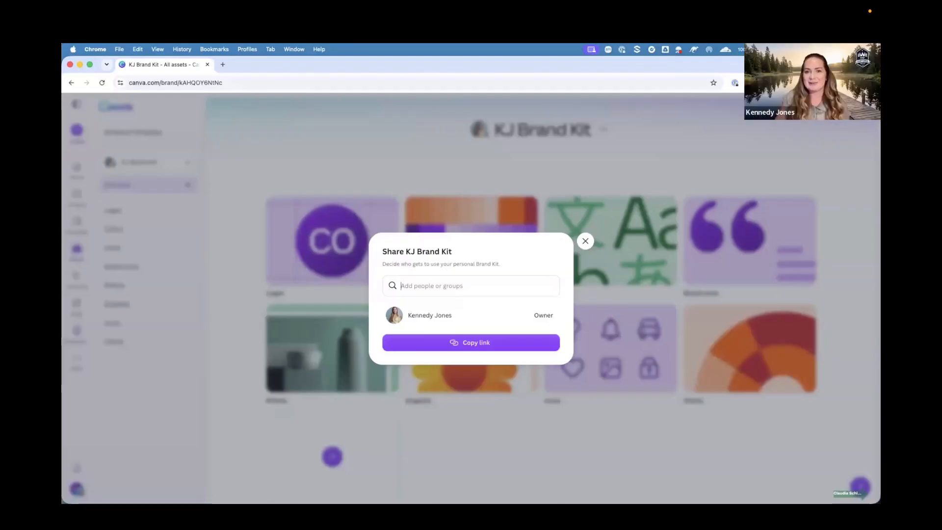
click(586, 241)
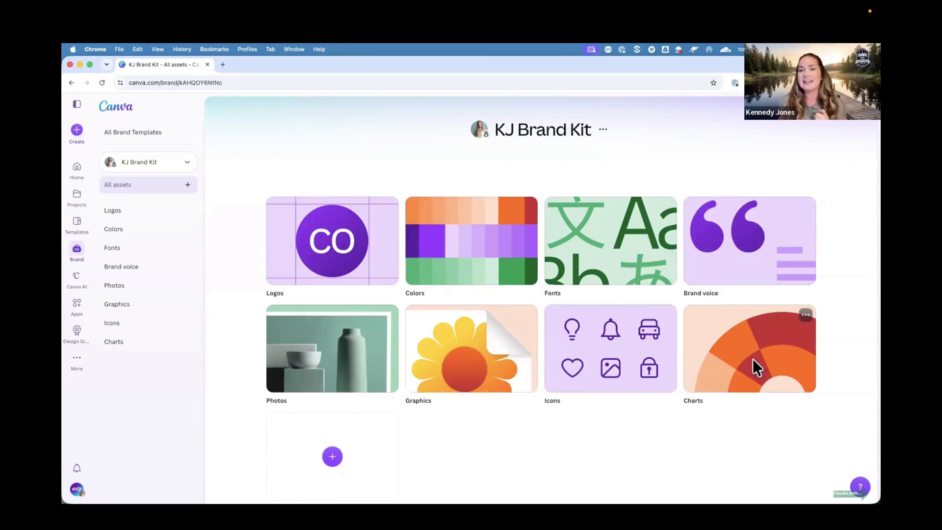
Delete the Charts category from the brand kit.
scroll(634, 350, down, 1)
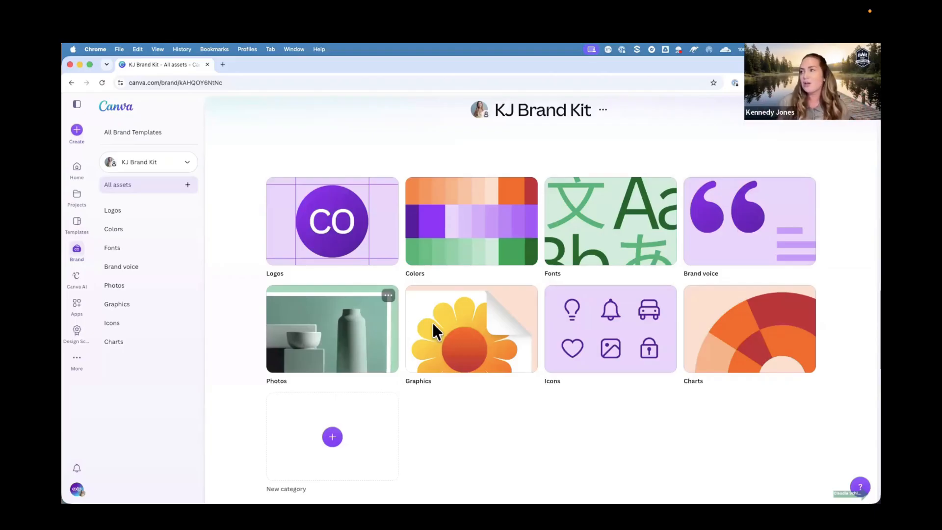
click(188, 342)
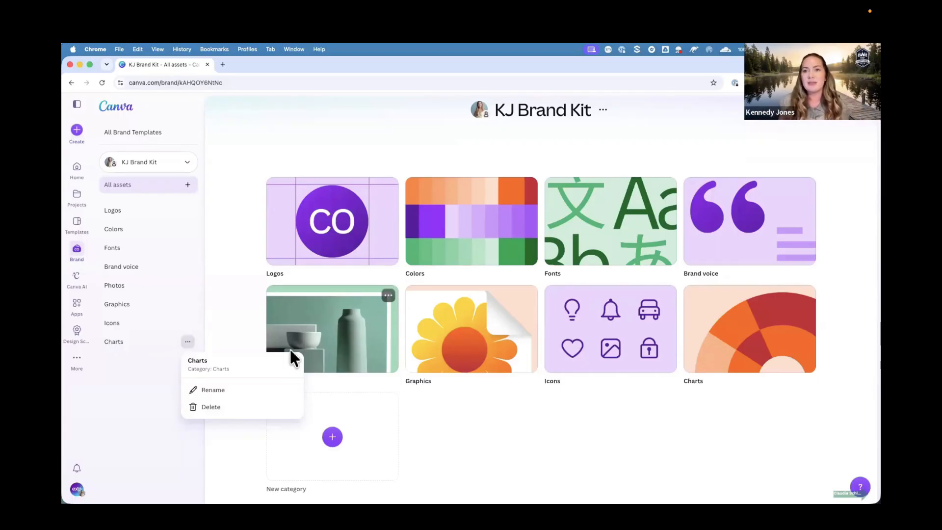
click(221, 403)
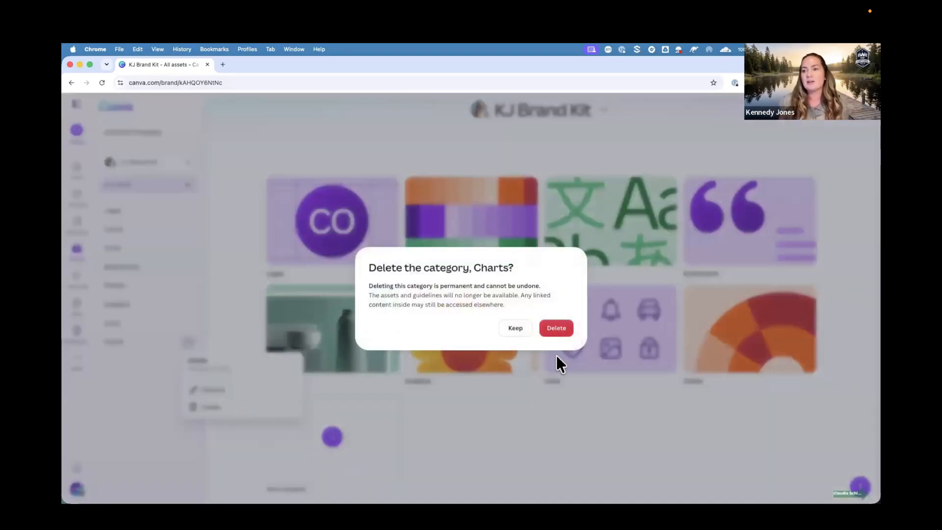
click(558, 327)
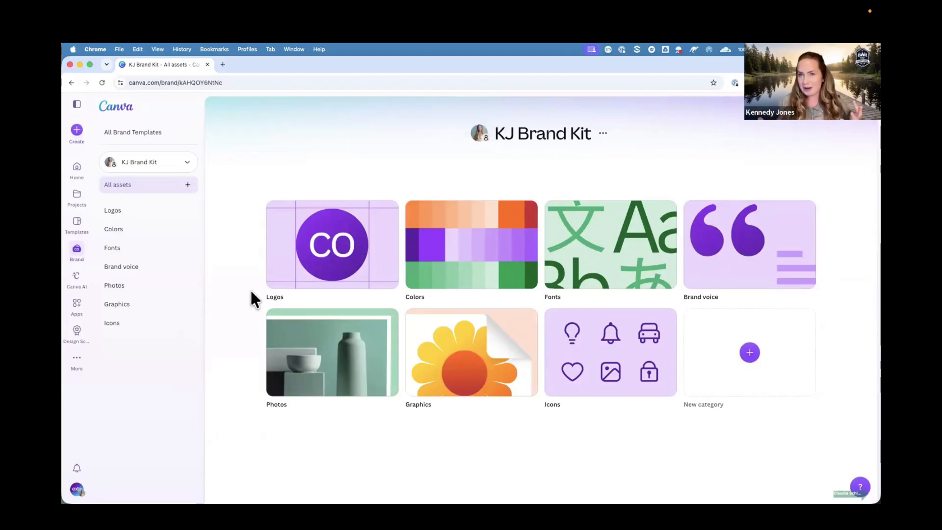
Open the Logos category and cancel a new guidelines entry for it.
click(317, 267)
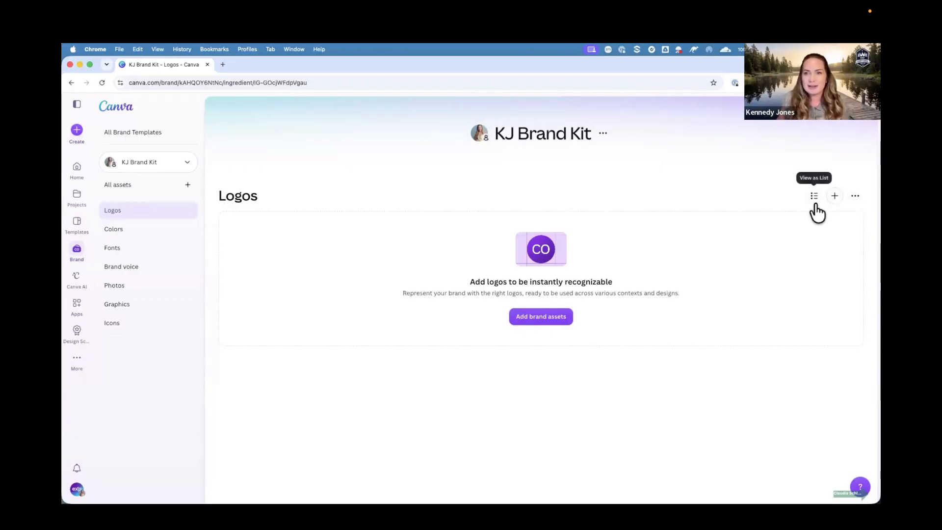
click(855, 197)
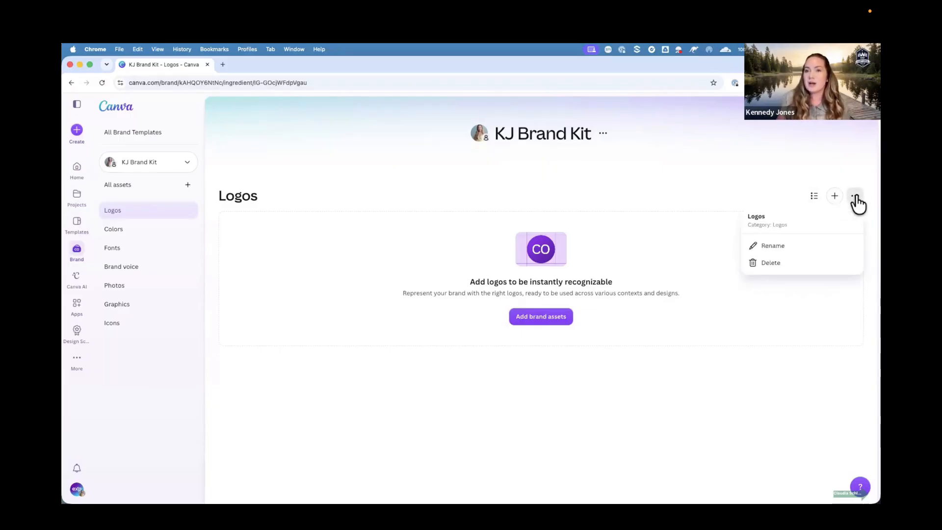
click(836, 199)
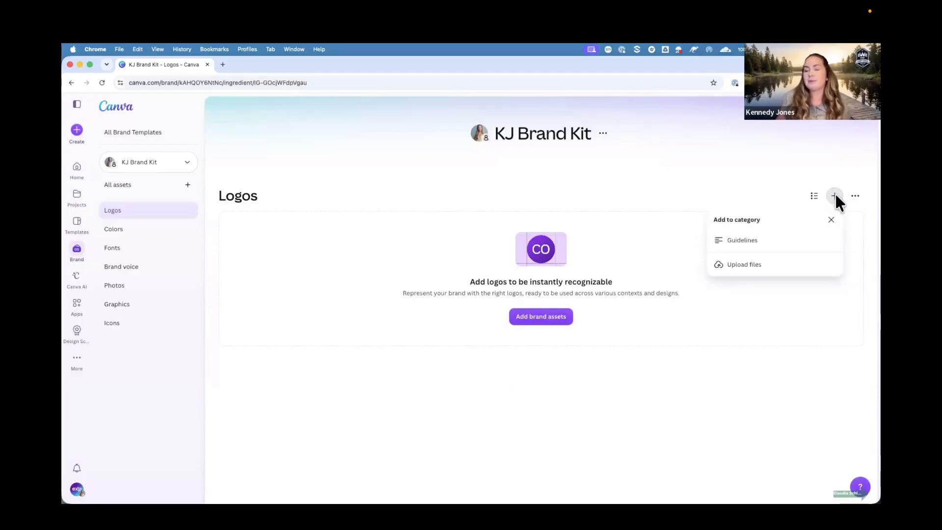
click(764, 239)
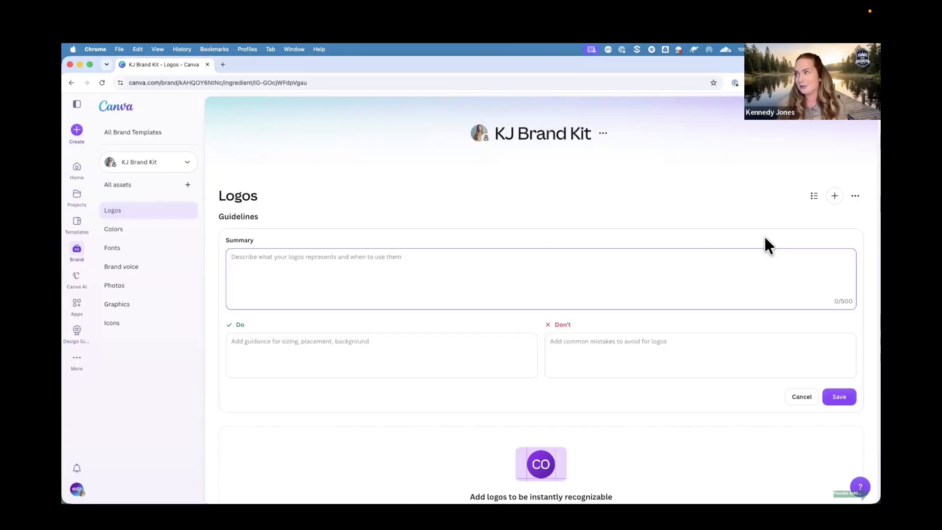
click(800, 397)
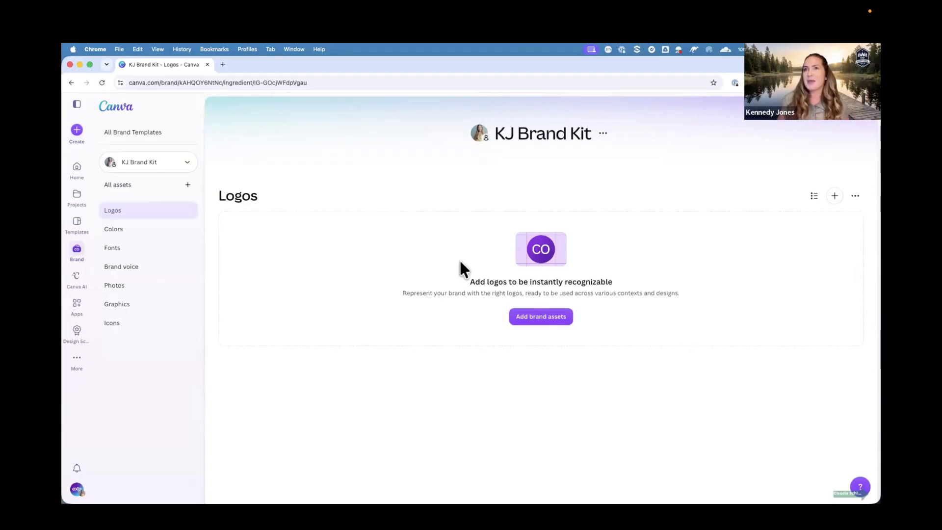
Open the KJ Brokerage Brand folder from the desktop alongside the browser.
drag(73, 59, 127, 51)
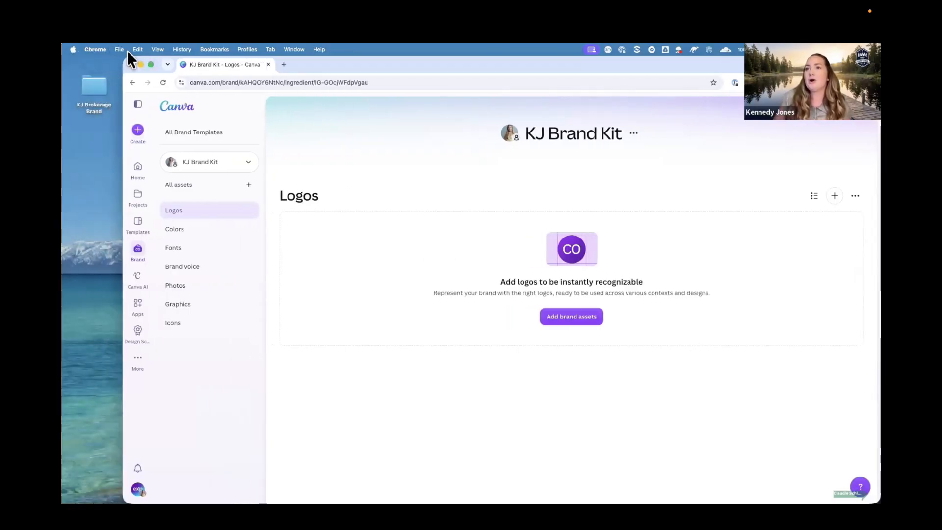
click(96, 84)
double_click(95, 84)
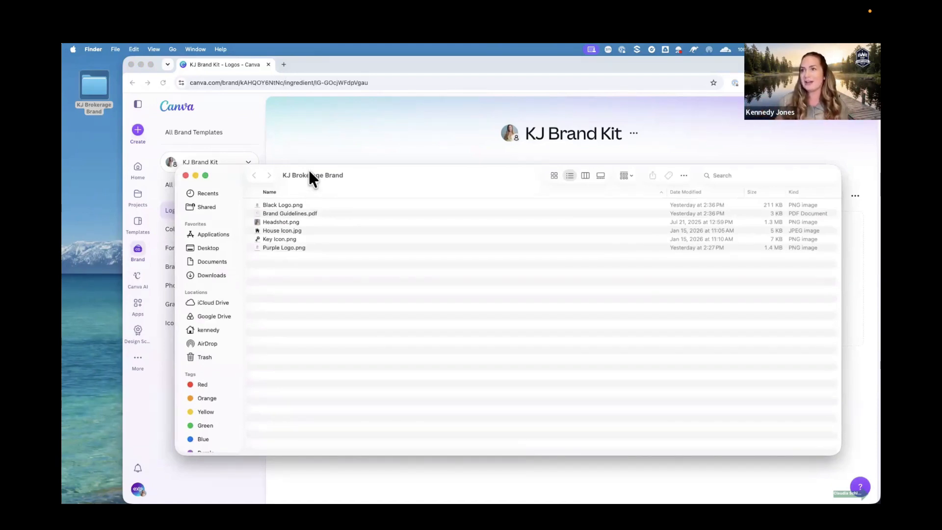
Add Black Logo.png from the KJ Brokerage Brand folder to the Logos category.
drag(314, 172, 229, 206)
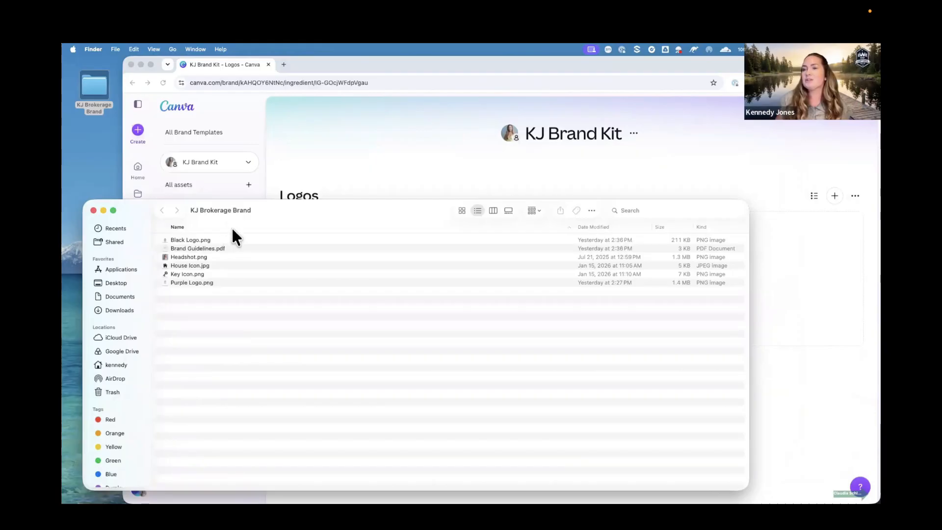
drag(747, 317, 392, 279)
drag(182, 238, 537, 259)
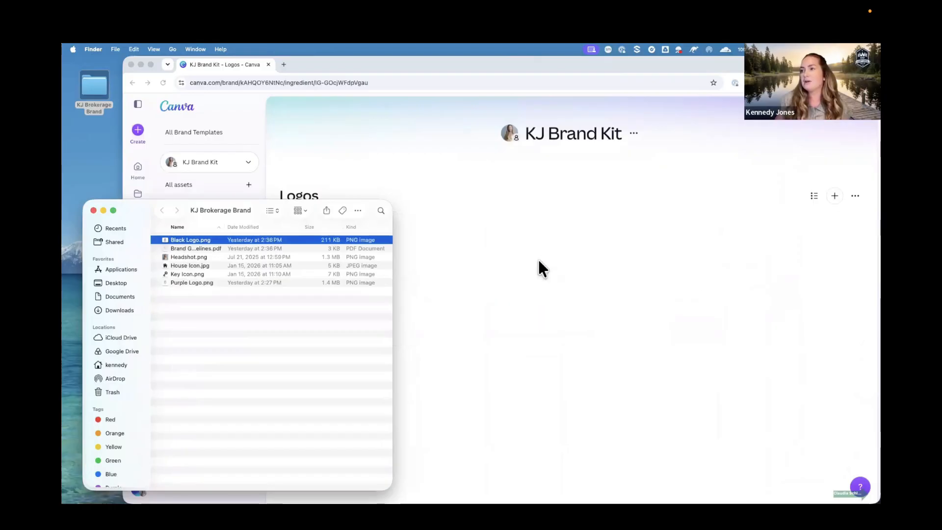
Add Purple Logo.png from the folder to the Logos category.
drag(391, 227, 280, 227)
drag(222, 211, 223, 91)
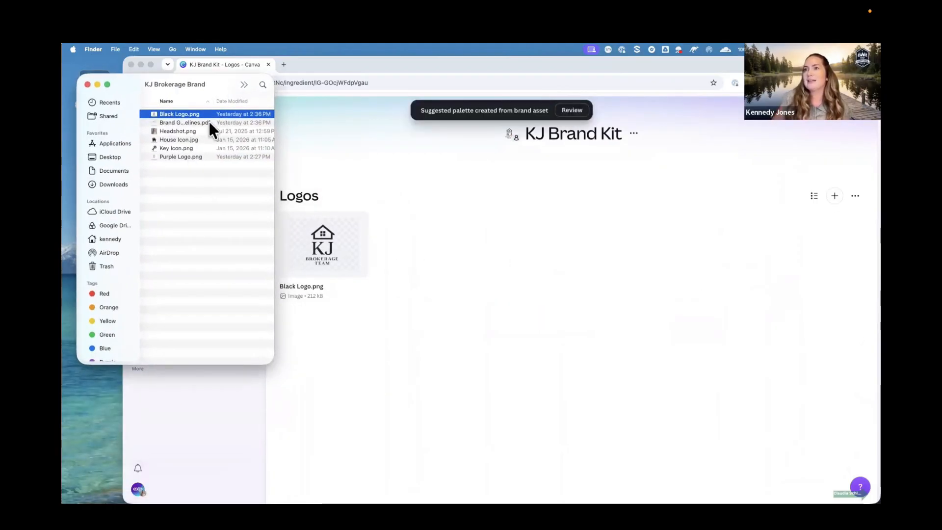
click(175, 155)
drag(172, 155, 461, 264)
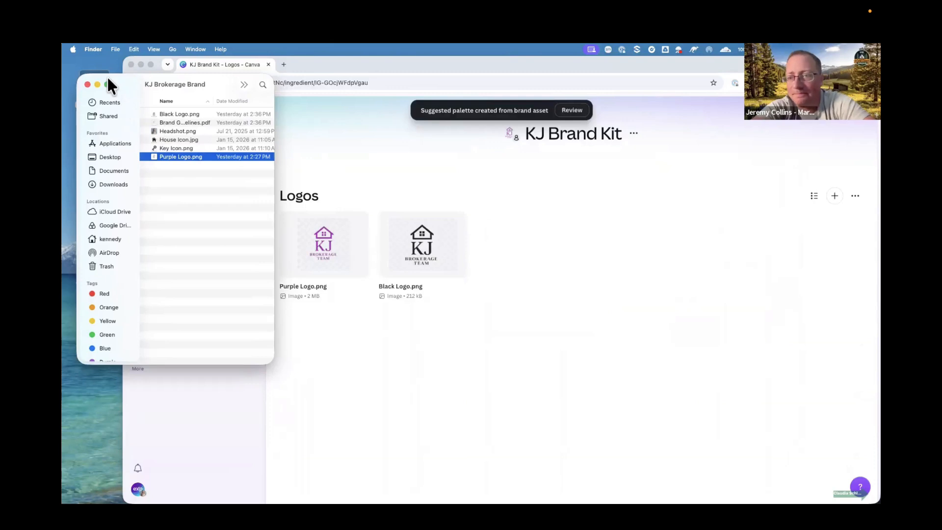
Open the Logos category's add options and dismiss them.
drag(108, 84, 93, 83)
click(584, 162)
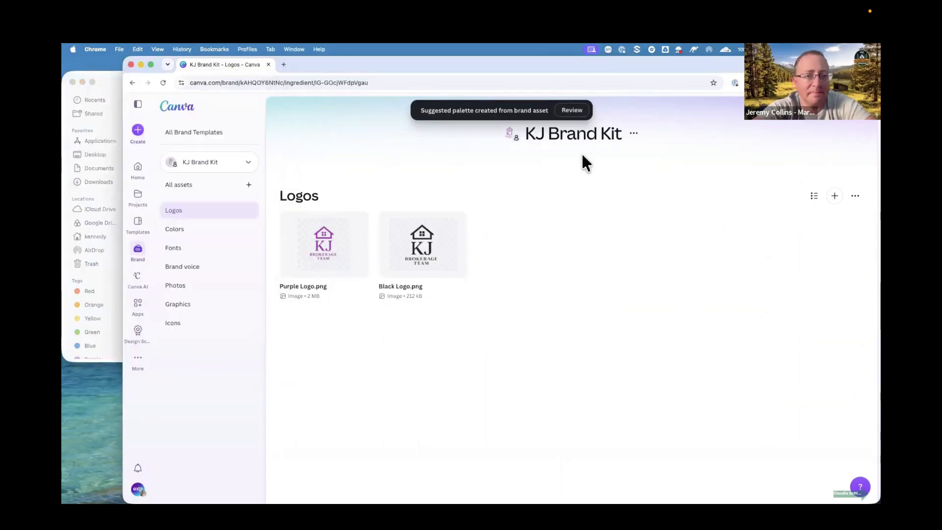
click(833, 196)
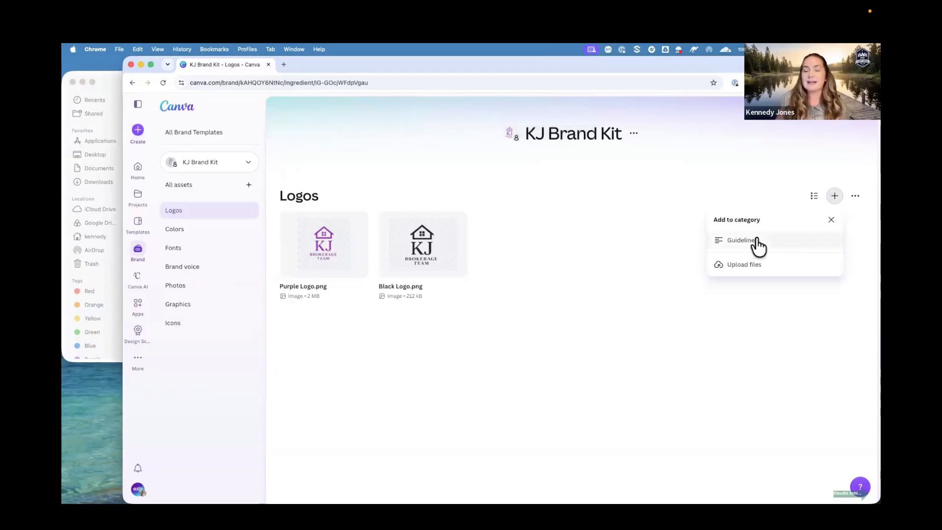
click(634, 225)
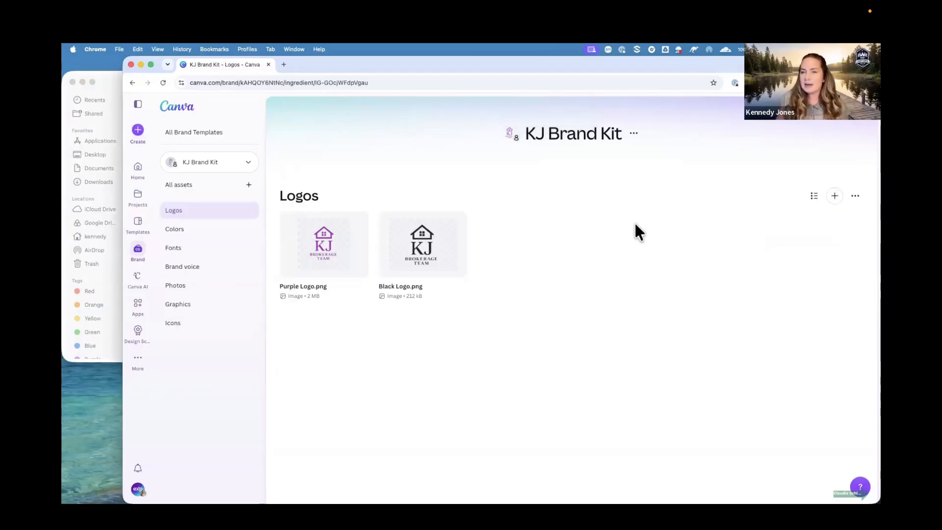
Open the Colors category, keep the palette extracted from Black Logo.png and remove the Purple Logo.png palette.
click(226, 234)
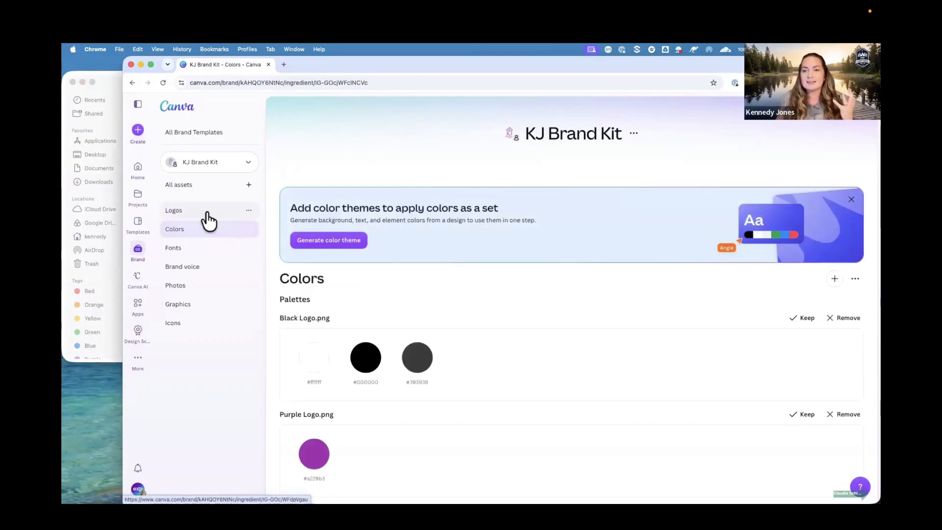
scroll(390, 235, down, 1)
scroll(389, 228, down, 3)
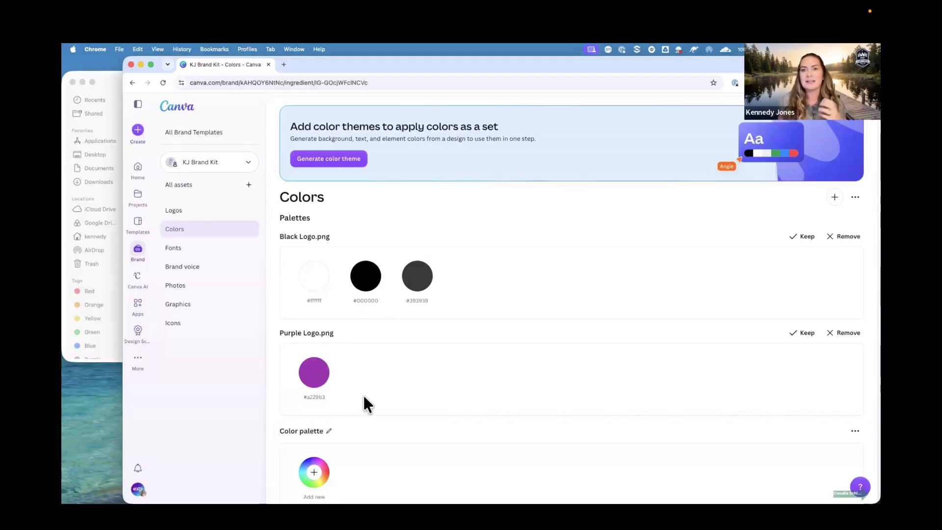
scroll(581, 332, down, 1)
scroll(581, 331, down, 1)
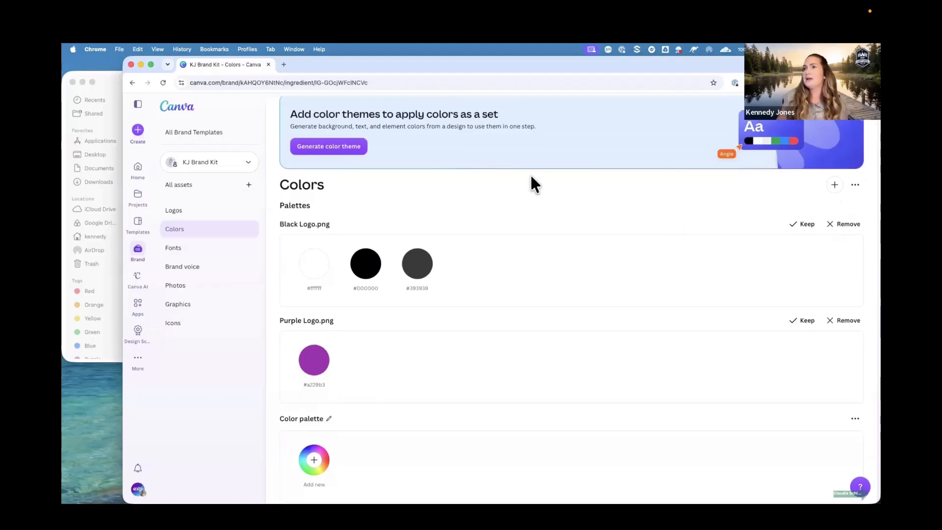
double_click(380, 63)
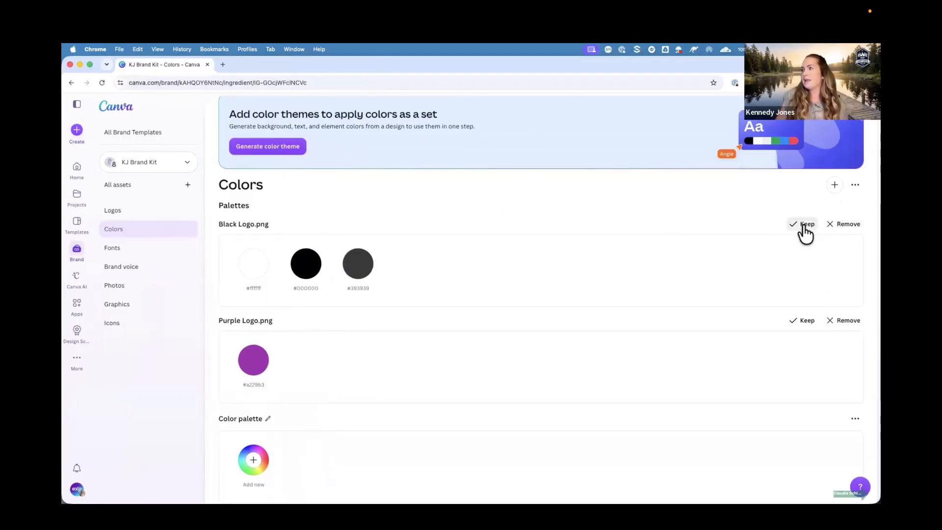
click(805, 227)
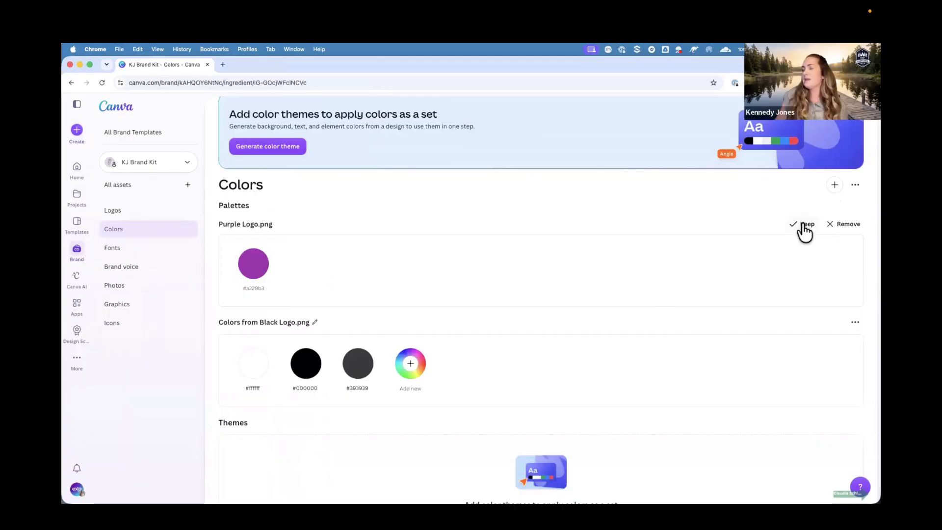
click(845, 225)
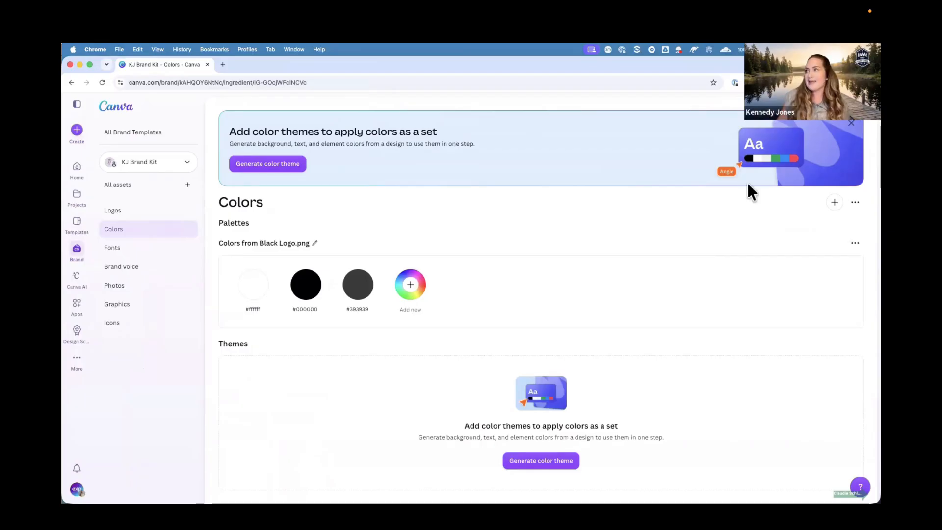
Dismiss the color themes banner and rename the remaining palette to Primary Color Palette.
click(852, 120)
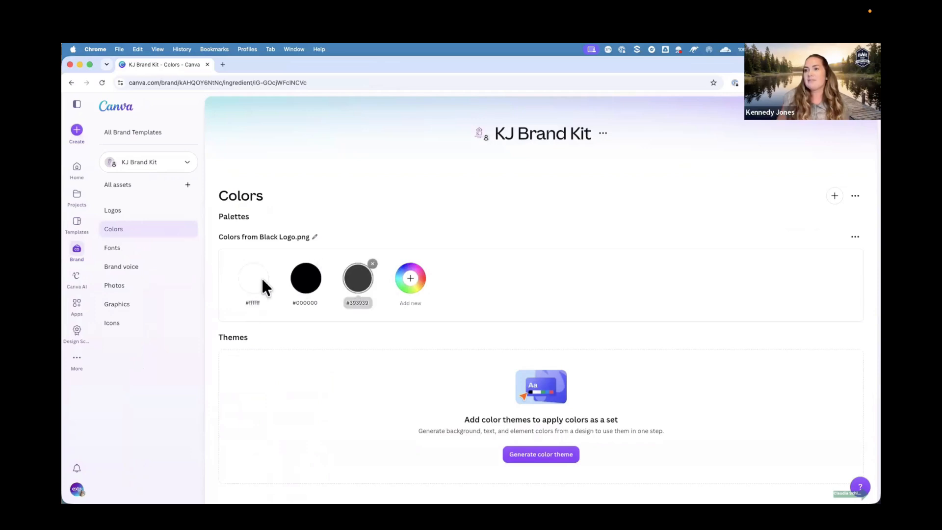
click(313, 237)
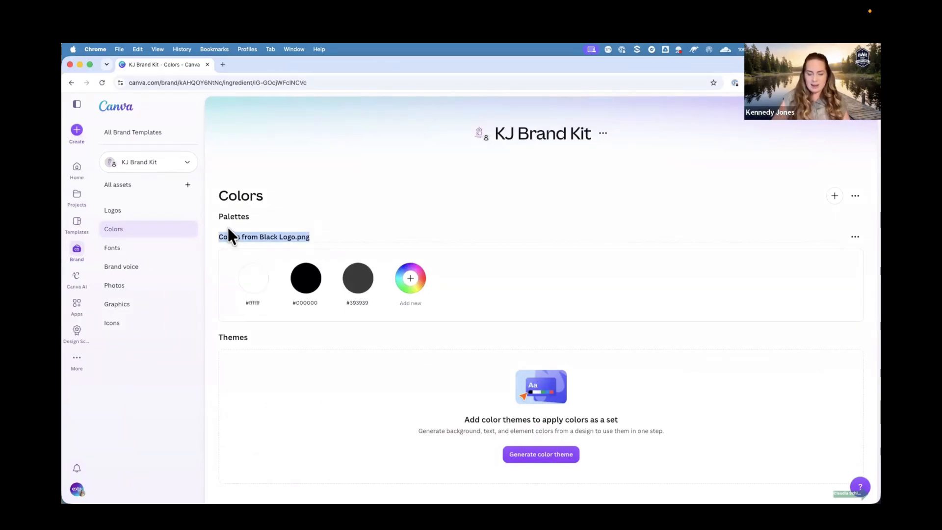
text(Primary)
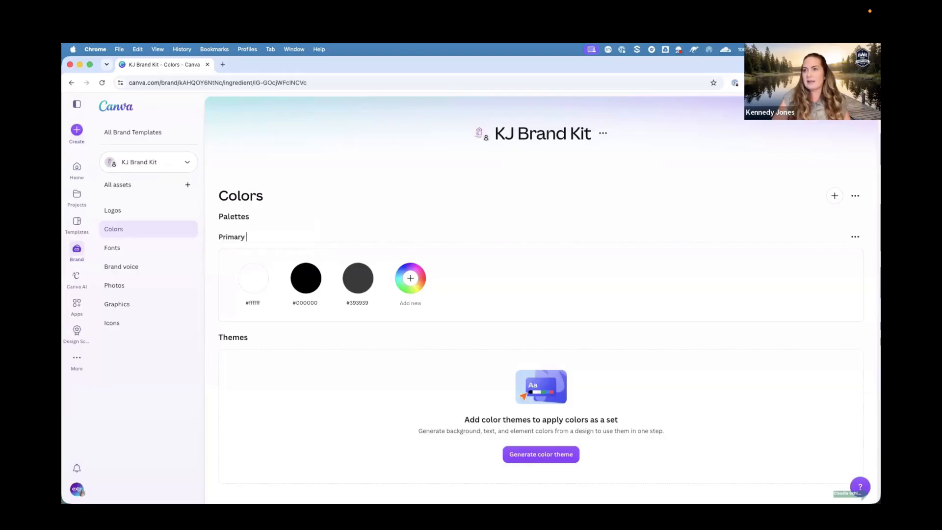
text( Color P)
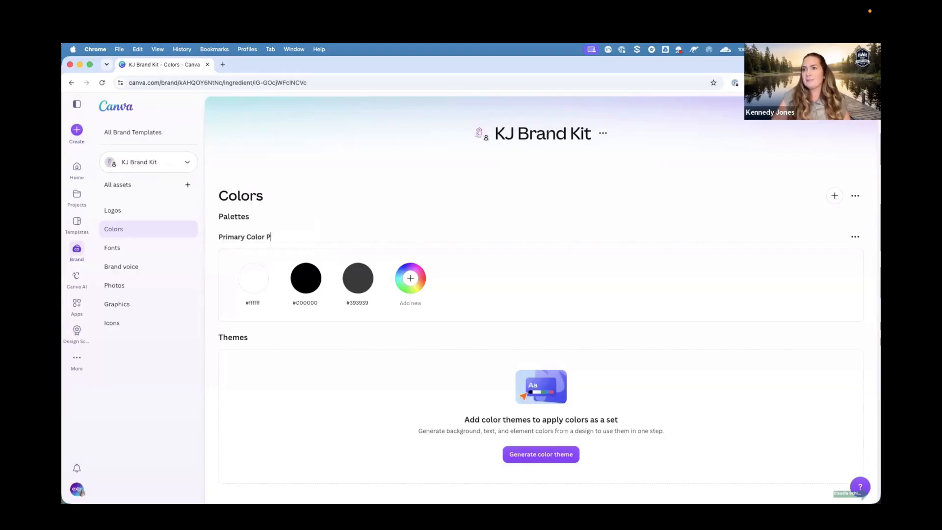
text(alette)
click(338, 216)
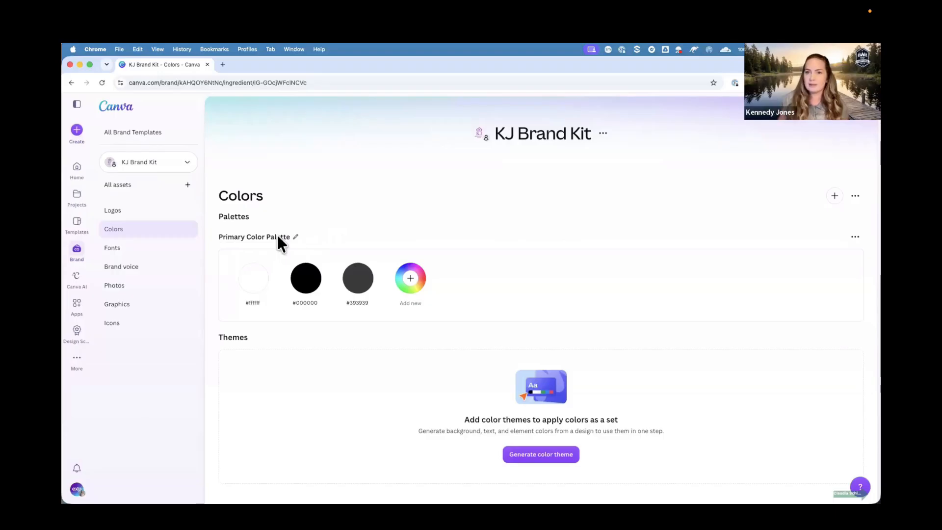
Add a new color swatch to the palette and try out hues with the color picker and eyedropper.
click(410, 277)
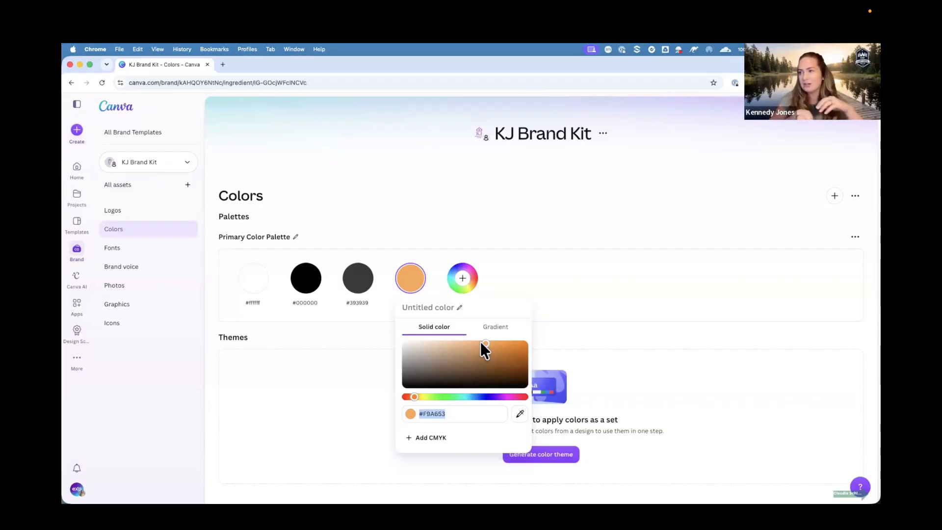
drag(485, 342, 504, 352)
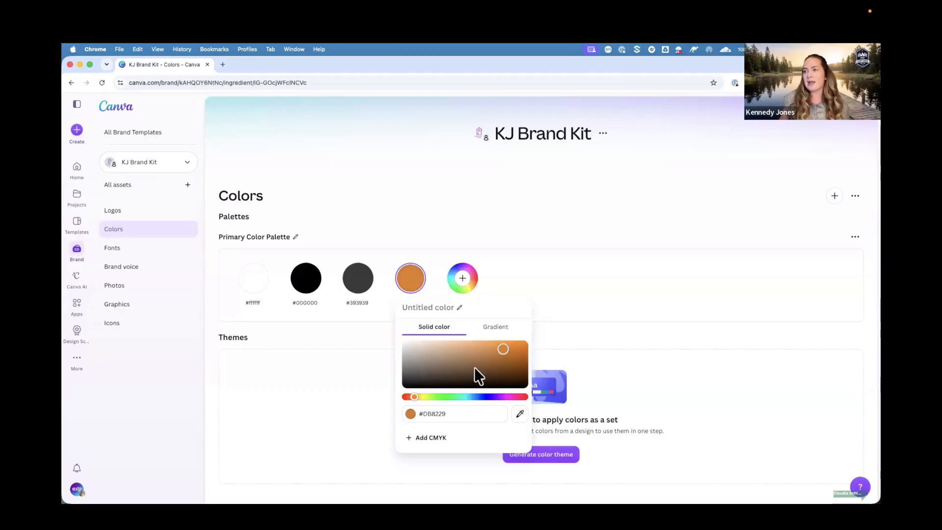
drag(415, 396, 455, 397)
mouse_move(503, 353)
mouse_down()
mouse_move(517, 360)
mouse_move(496, 368)
mouse_move(514, 352)
mouse_up()
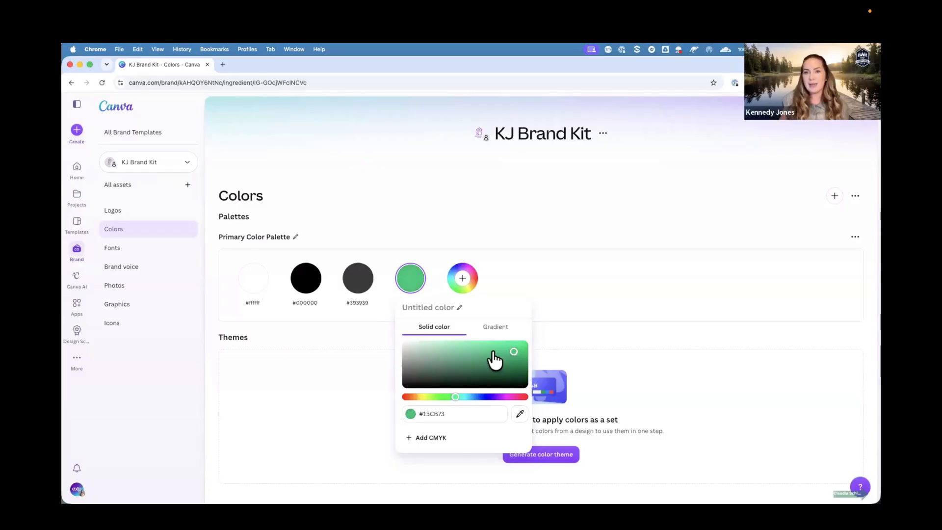
click(529, 415)
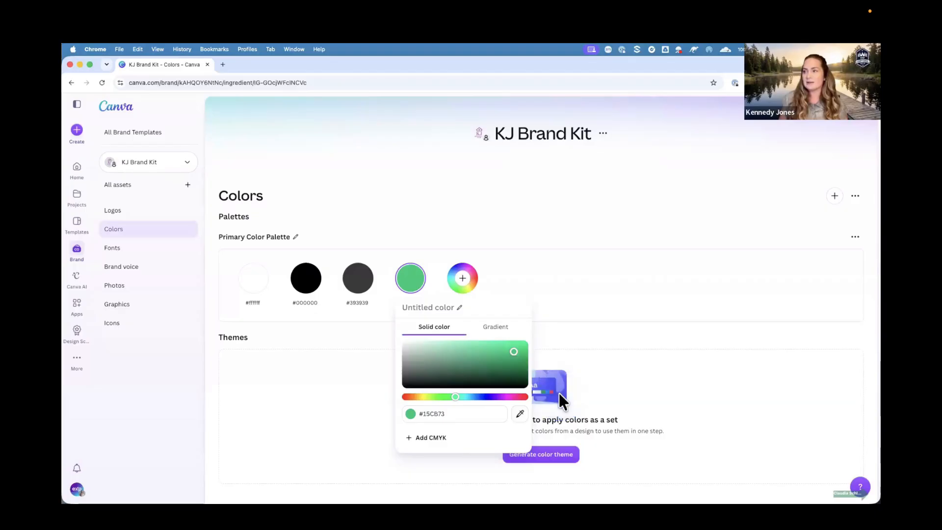
click(520, 413)
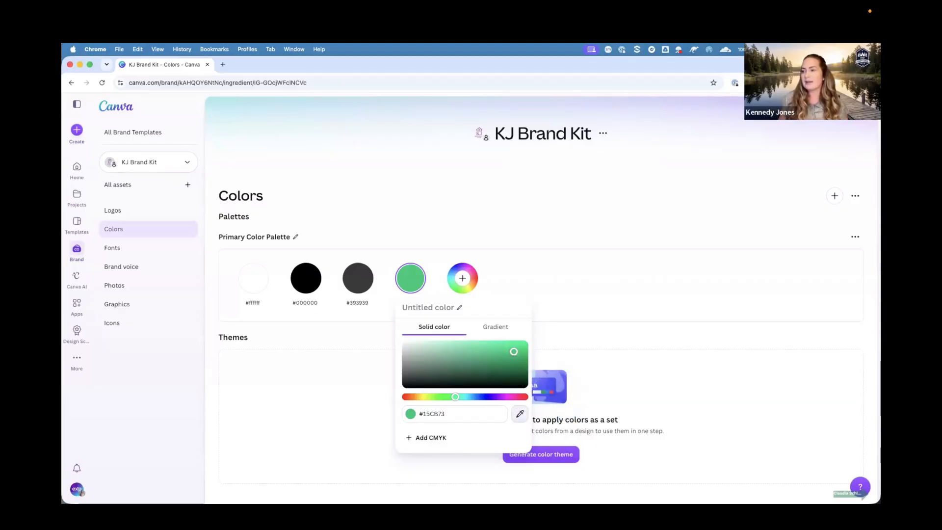
click(562, 391)
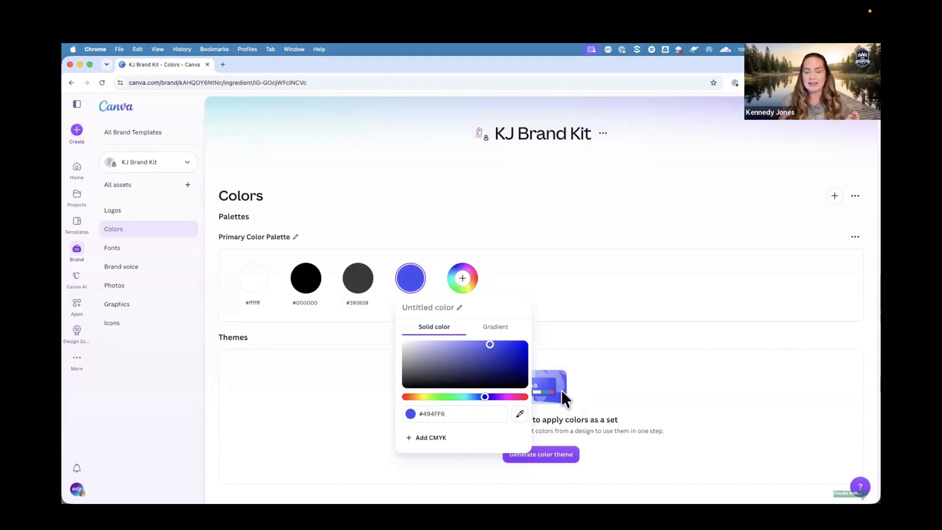
Set the new swatch's hex code to #9428AF.
click(450, 413)
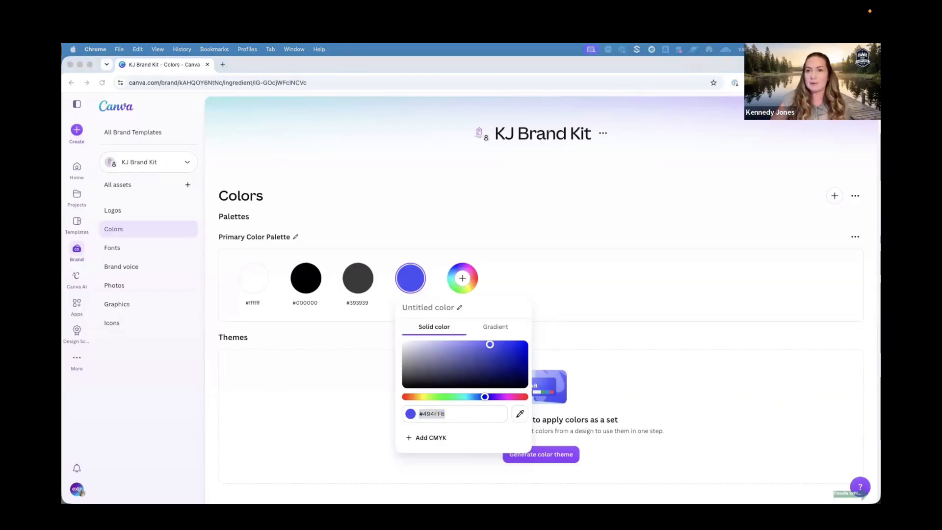
click(455, 409)
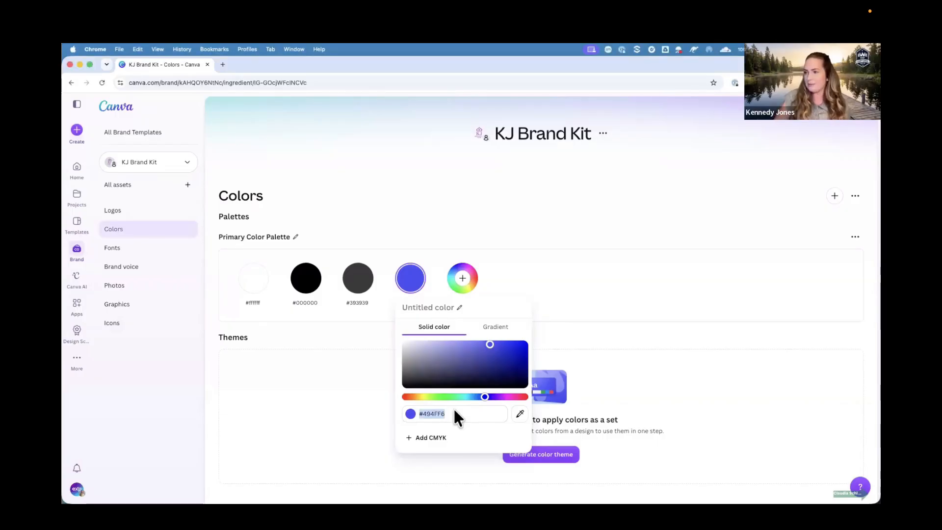
click(455, 412)
drag(454, 413, 420, 413)
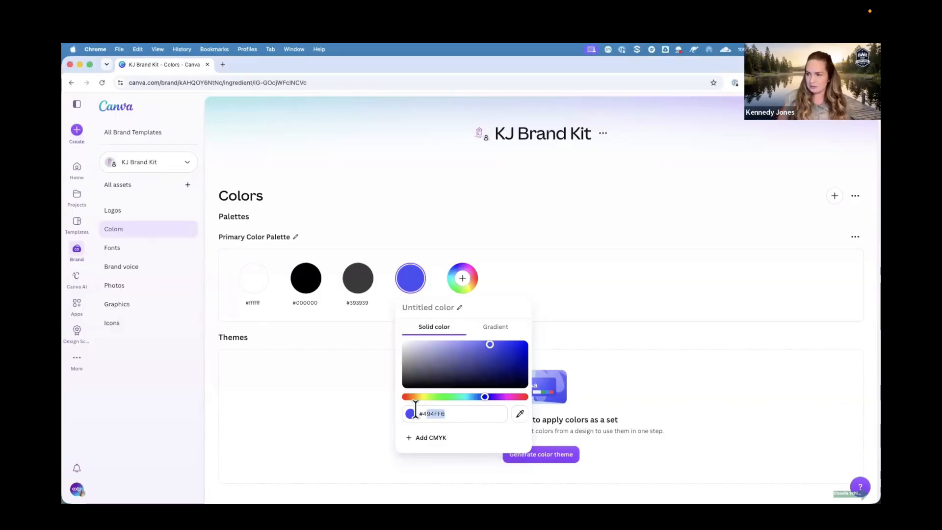
key(BackSpace)
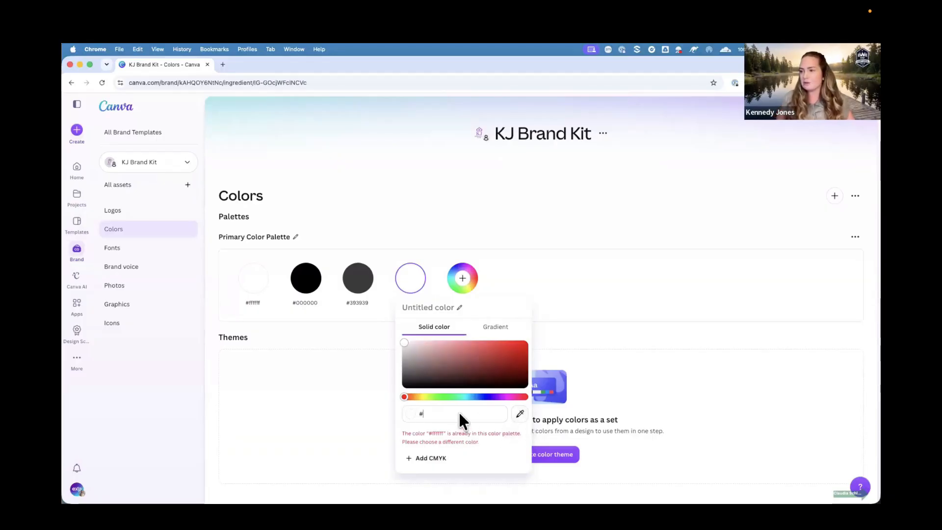
text(9)
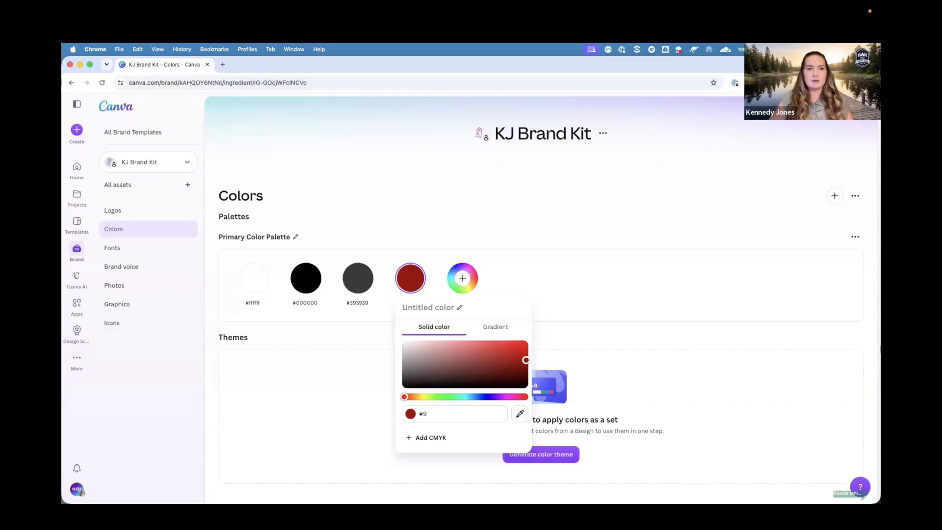
text(42)
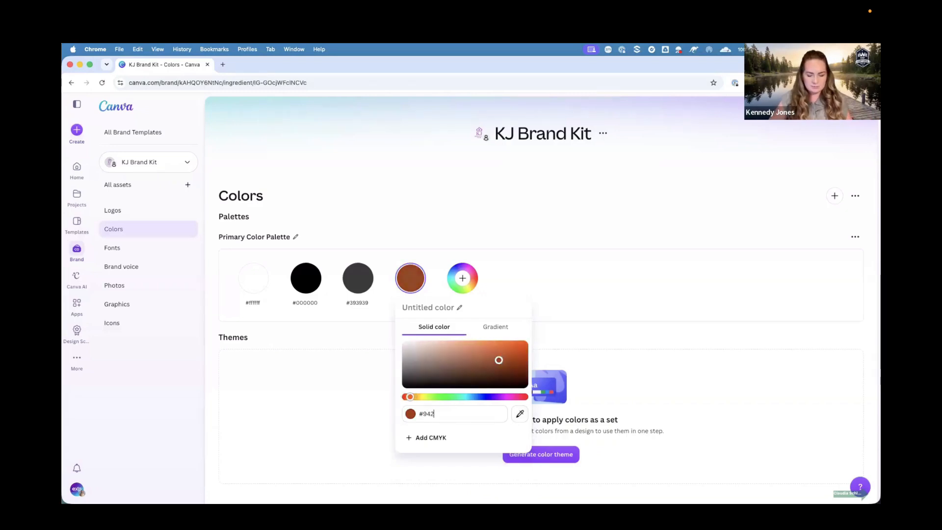
text(8AF)
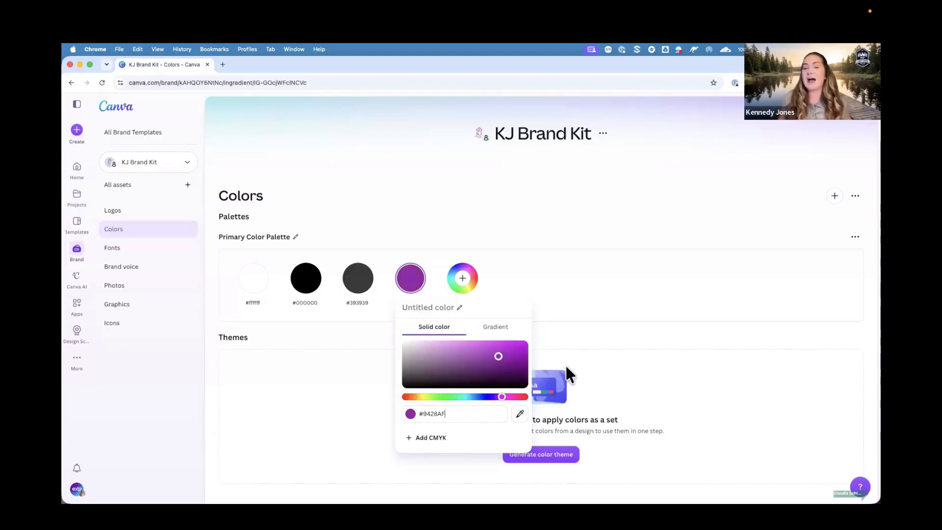
click(575, 350)
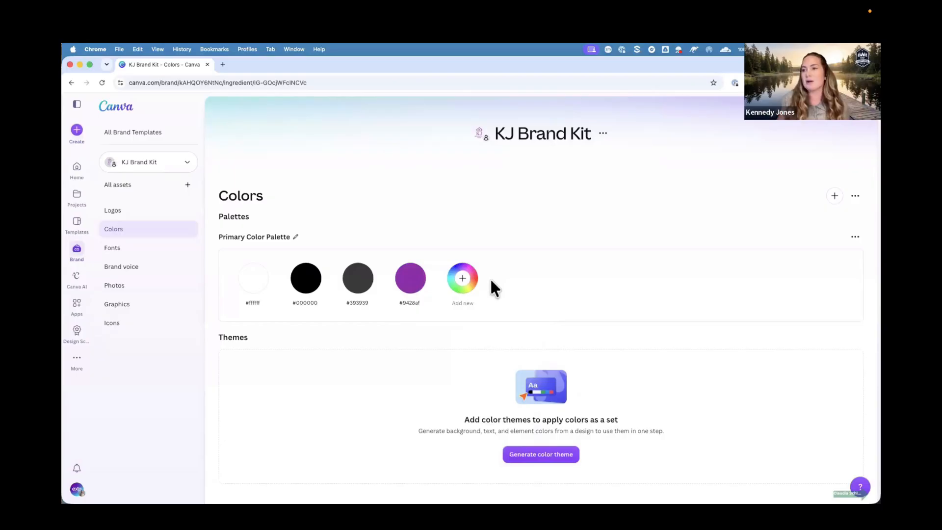
Add another color to the palette with hex code #AA96D0.
click(463, 278)
click(504, 413)
double_click(503, 414)
key(BackSpace)
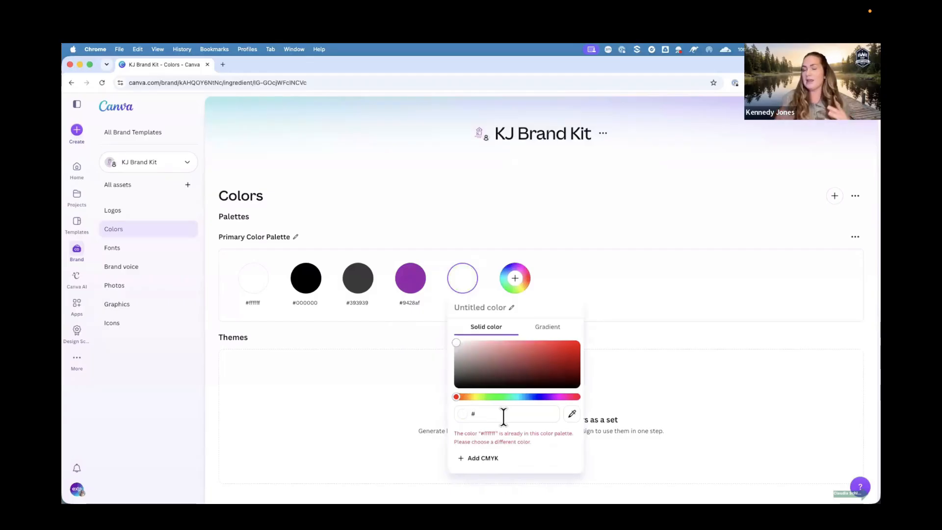
text(AA)
text(9)
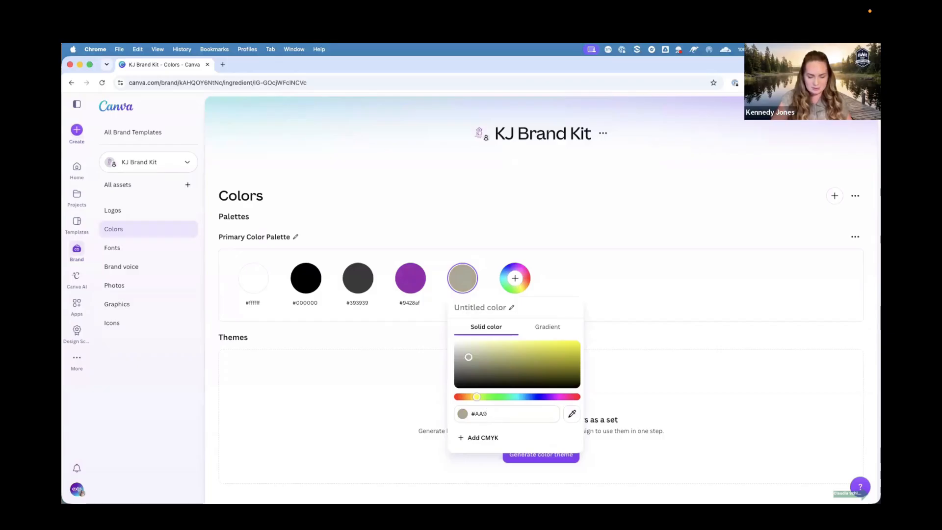
text(6D0)
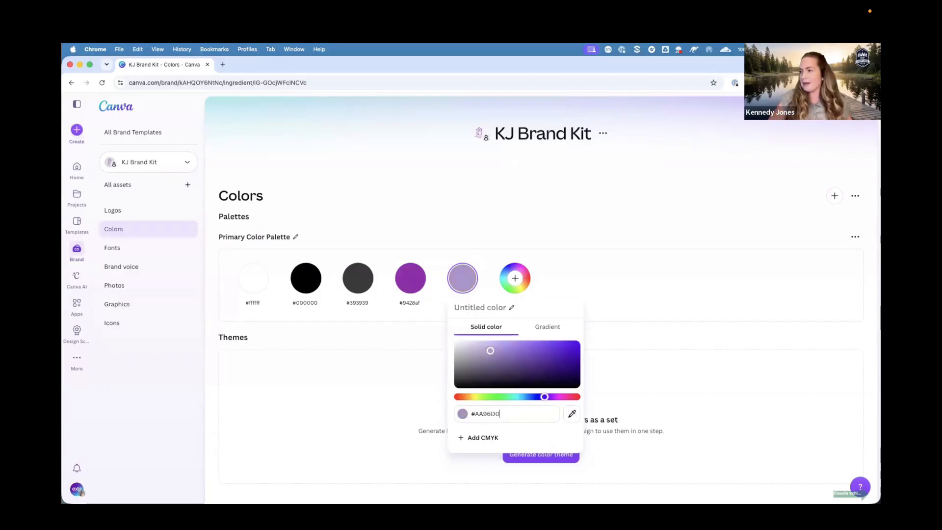
click(641, 410)
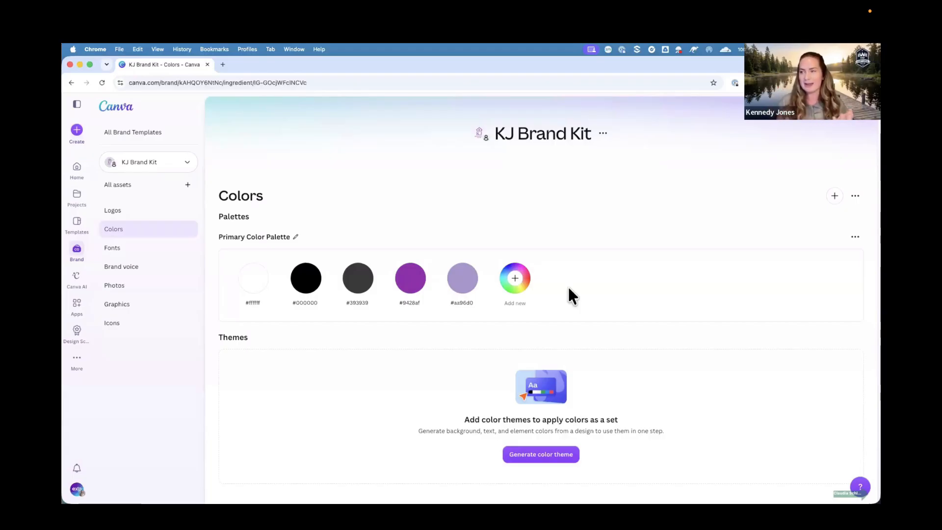
Add a further color to the palette with hex code #B612F9.
click(510, 275)
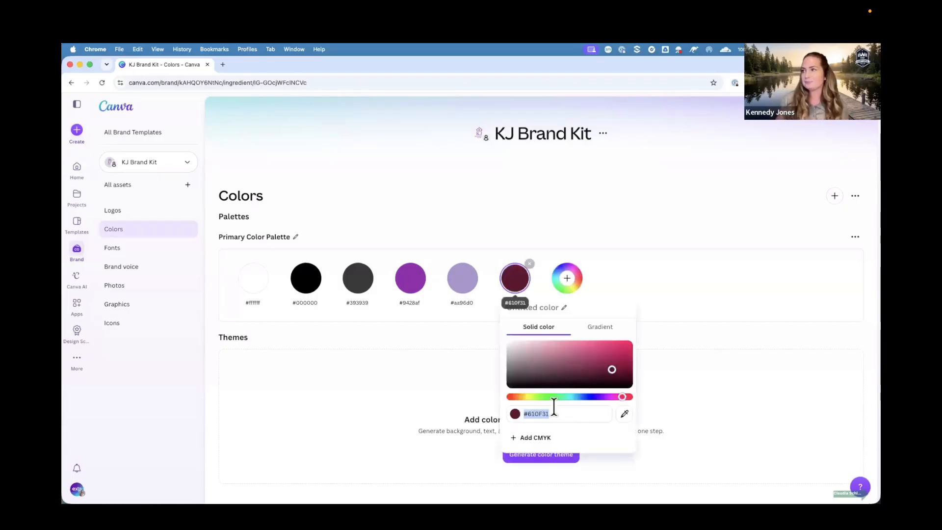
click(556, 413)
drag(559, 414, 526, 413)
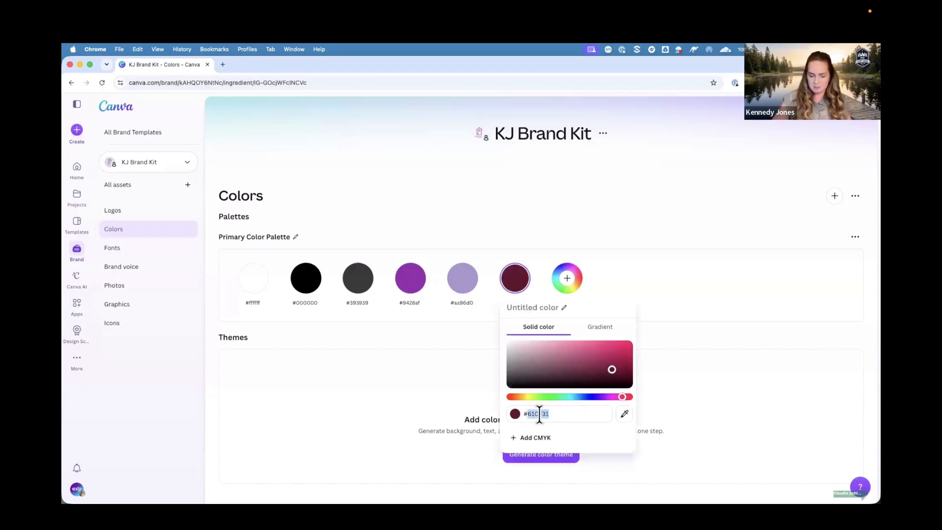
text(B612)
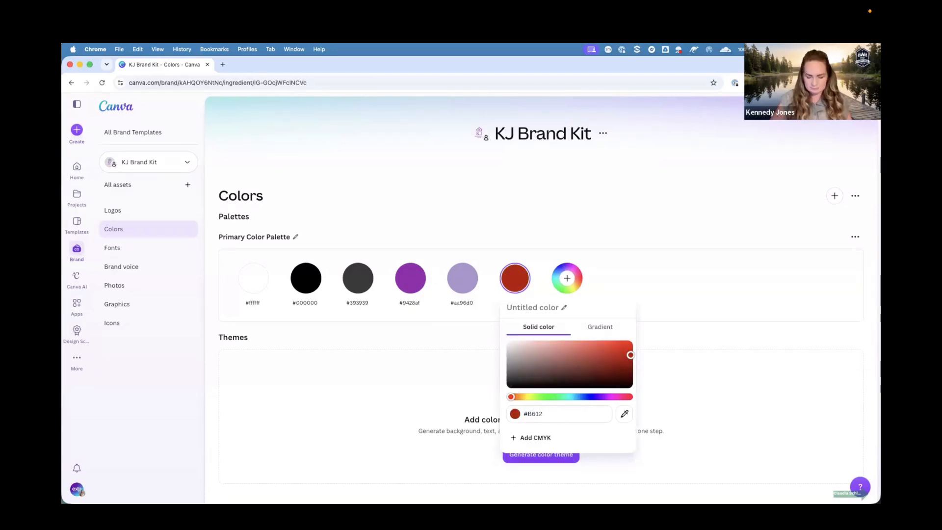
text(F9)
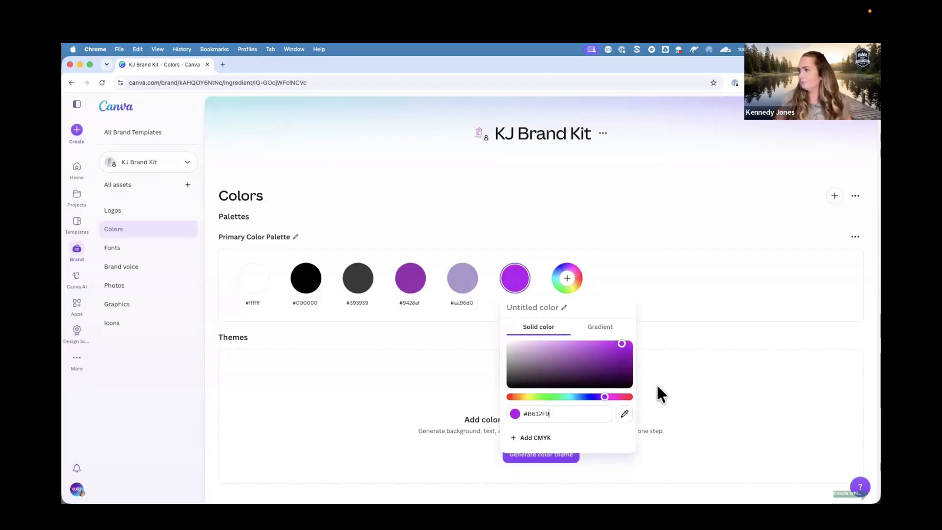
click(685, 373)
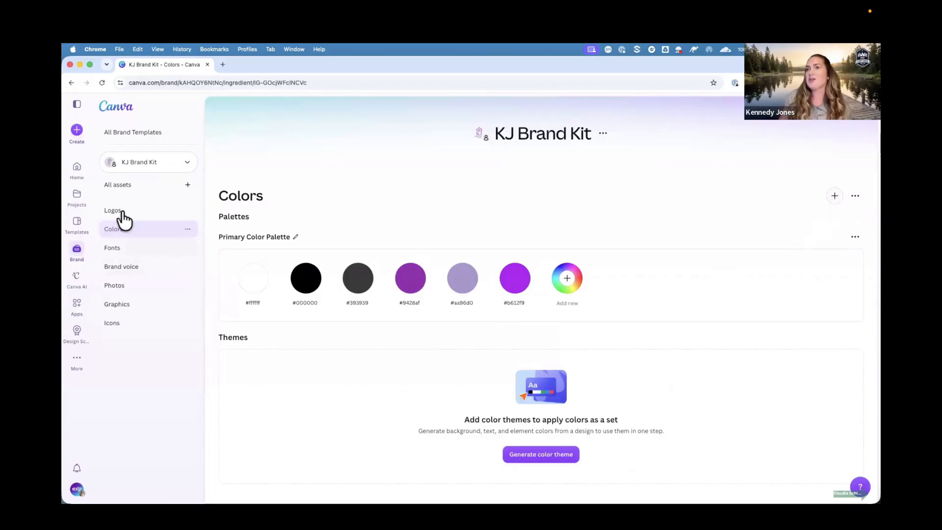
Open the Fonts category of the brand kit.
click(114, 249)
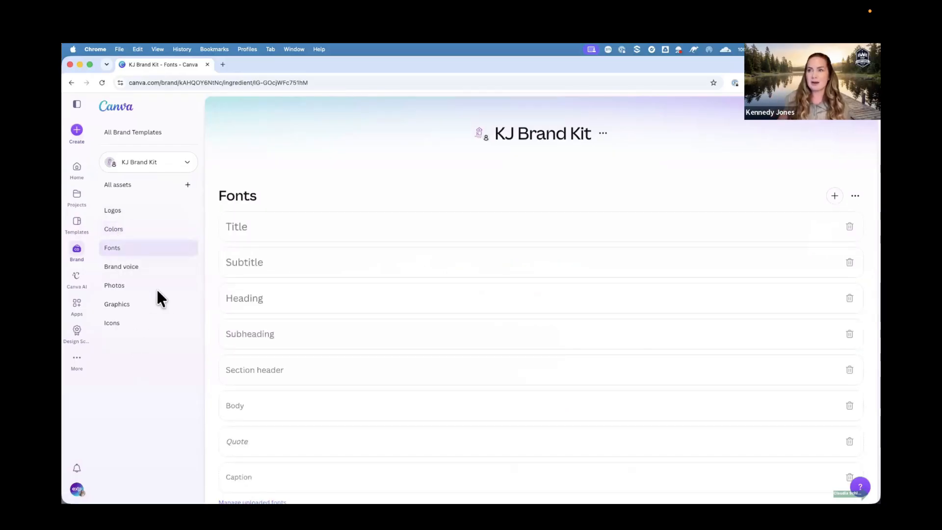
Set the Title font style of the brand kit to Cormorant Garamond.
click(251, 227)
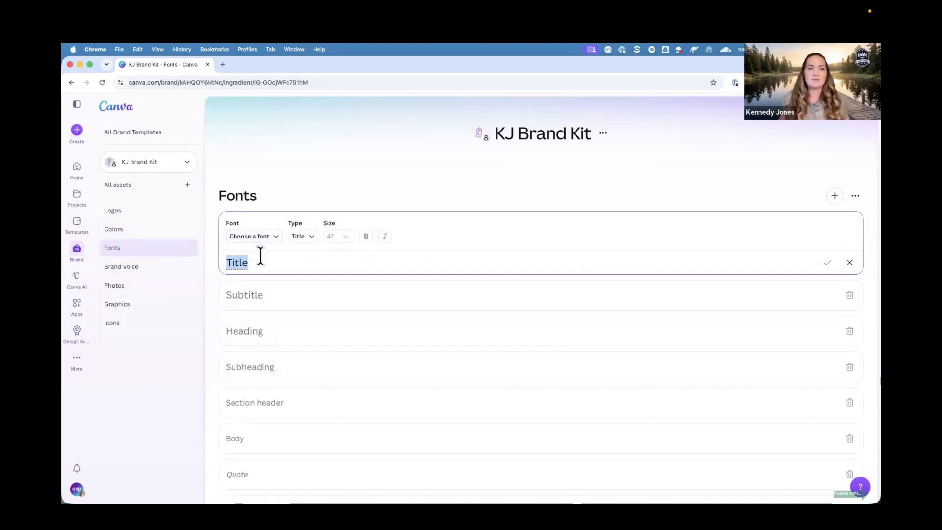
click(260, 237)
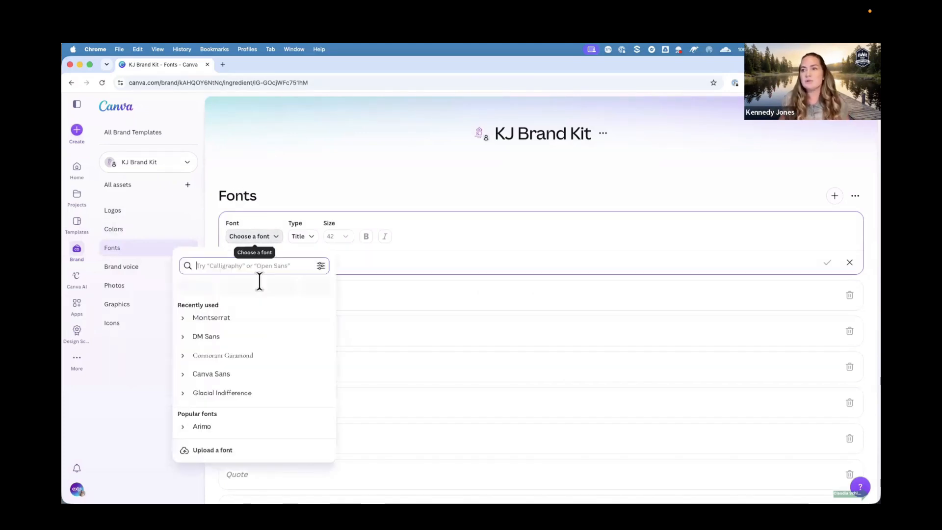
scroll(263, 337, down, 2)
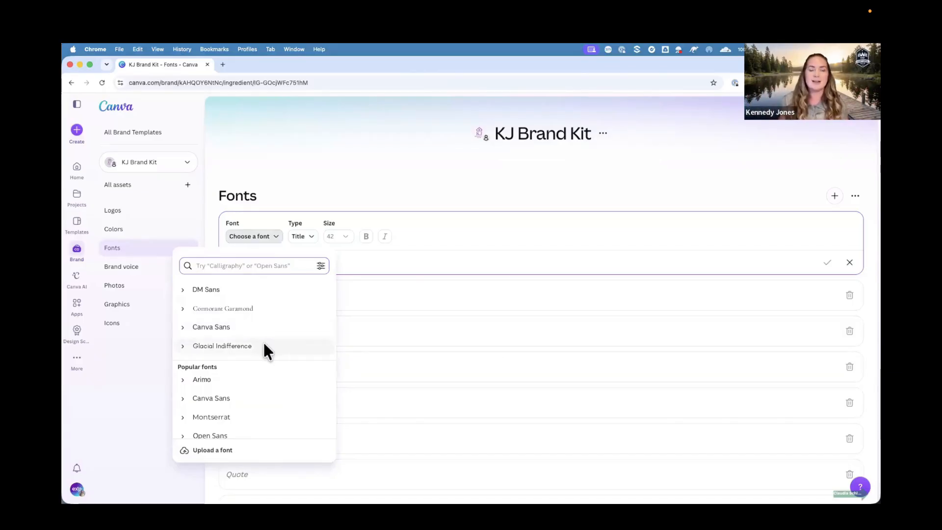
click(219, 309)
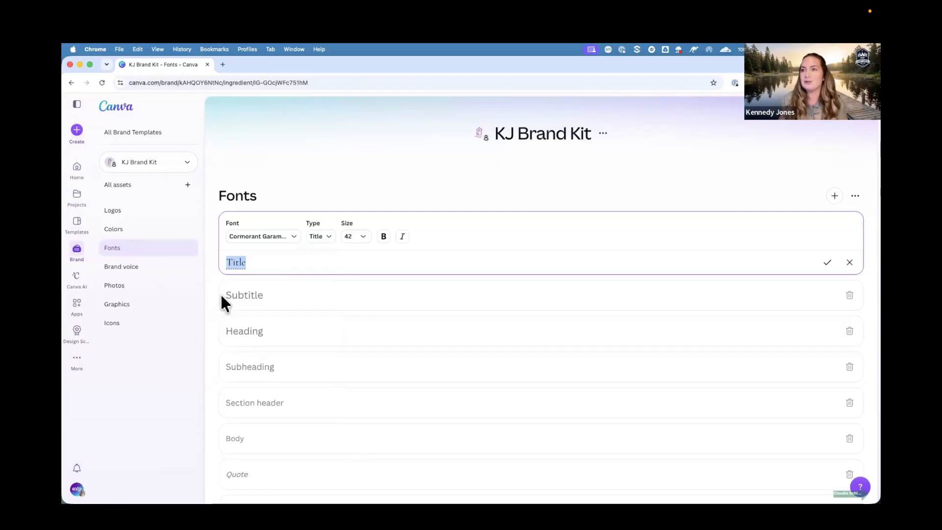
Set the Subtitle font style to DM Sans.
click(252, 298)
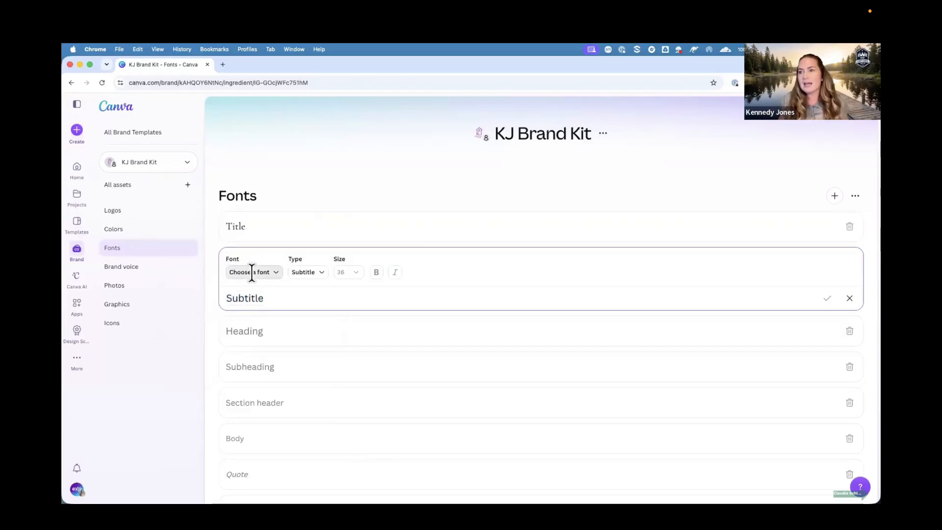
click(252, 279)
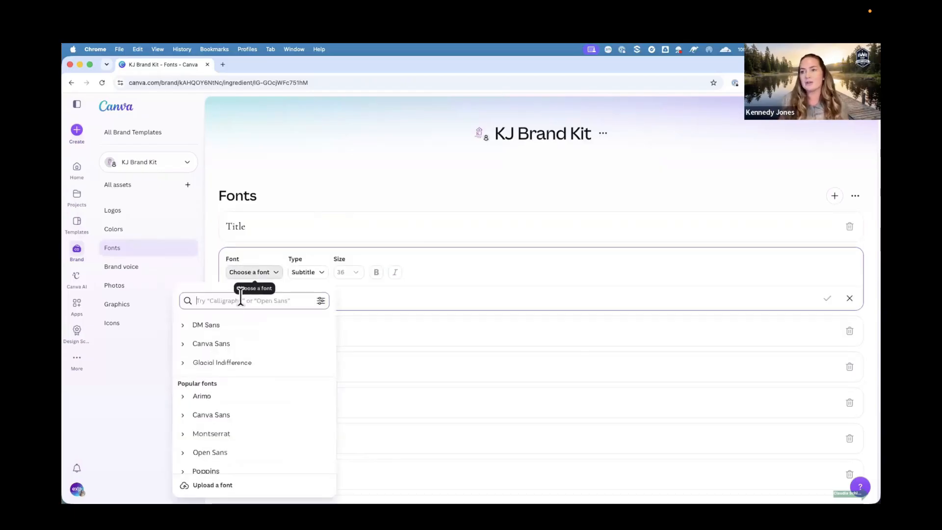
click(226, 325)
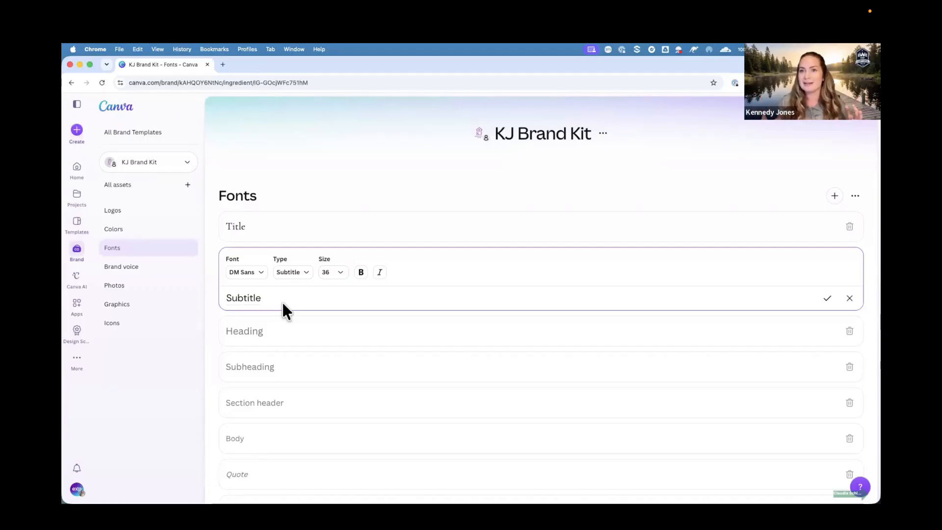
Browse the Brand voice and Logos categories of the brand kit.
click(141, 266)
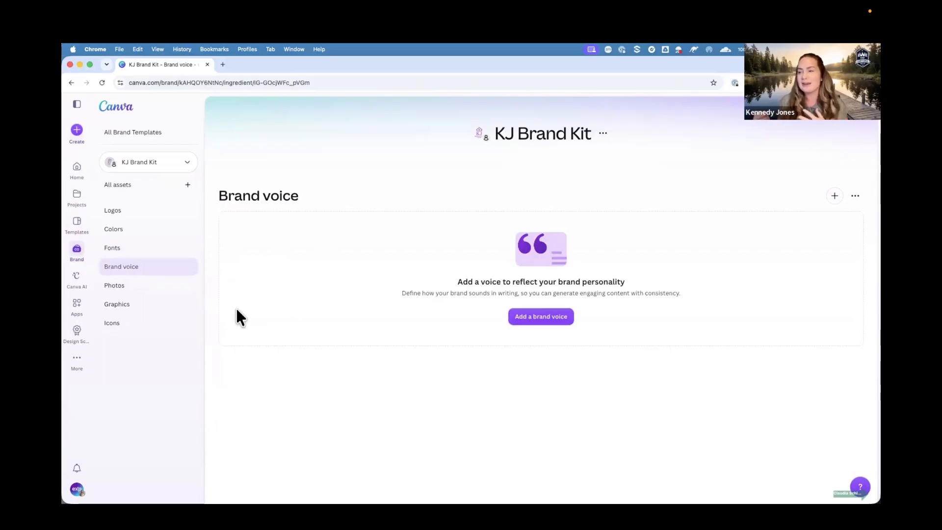
click(133, 212)
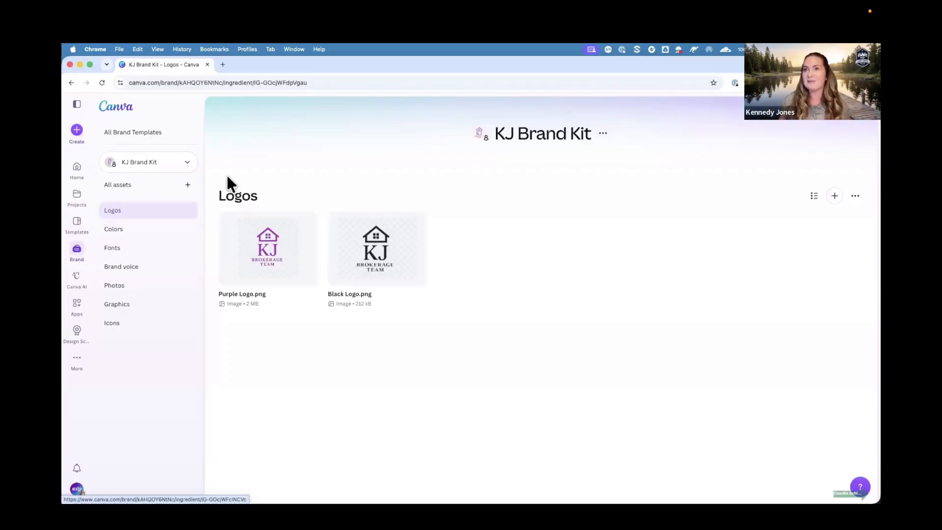
Open the 5-Star Testimonial (Light) brand template from the Marketing Yourself social media templates folder and start a design from it.
click(121, 117)
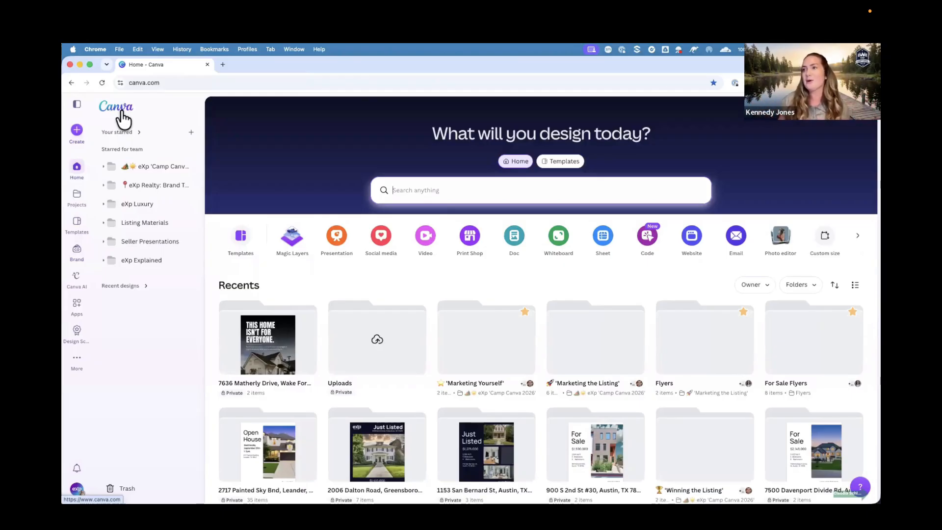
click(154, 170)
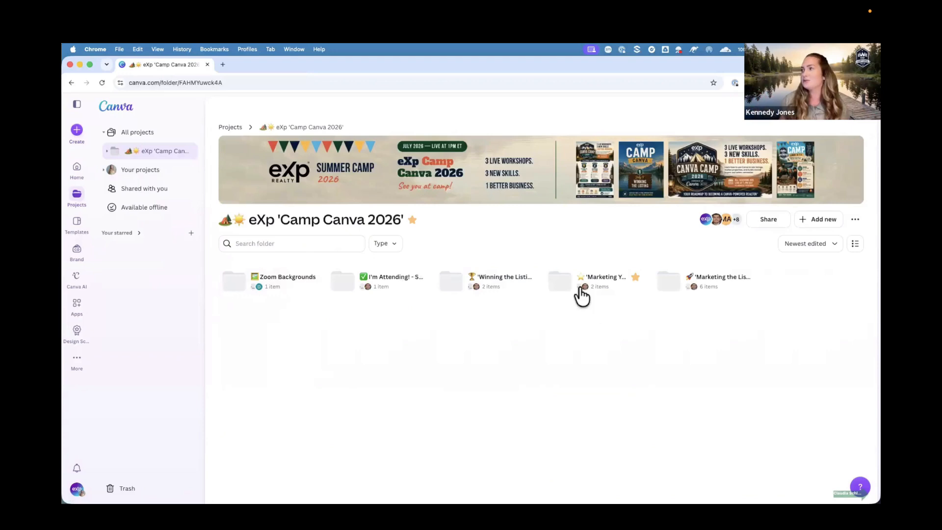
click(855, 244)
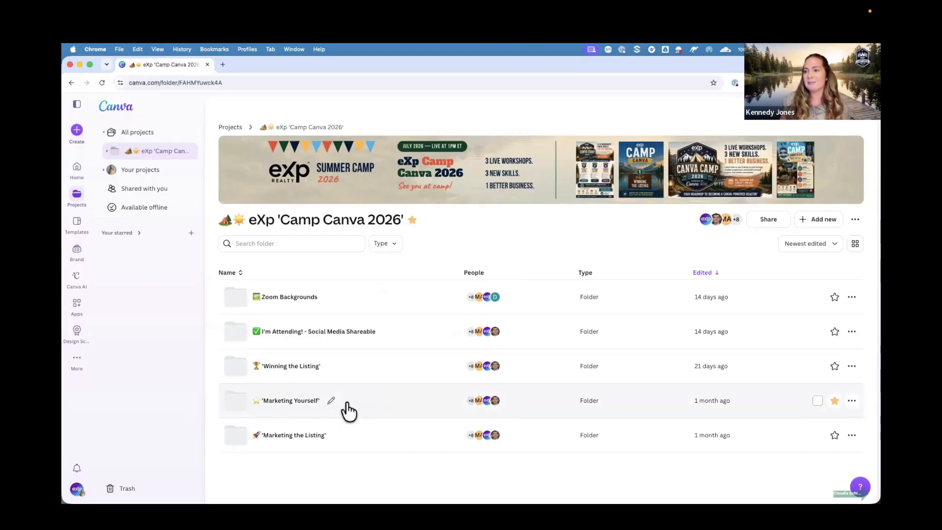
click(346, 404)
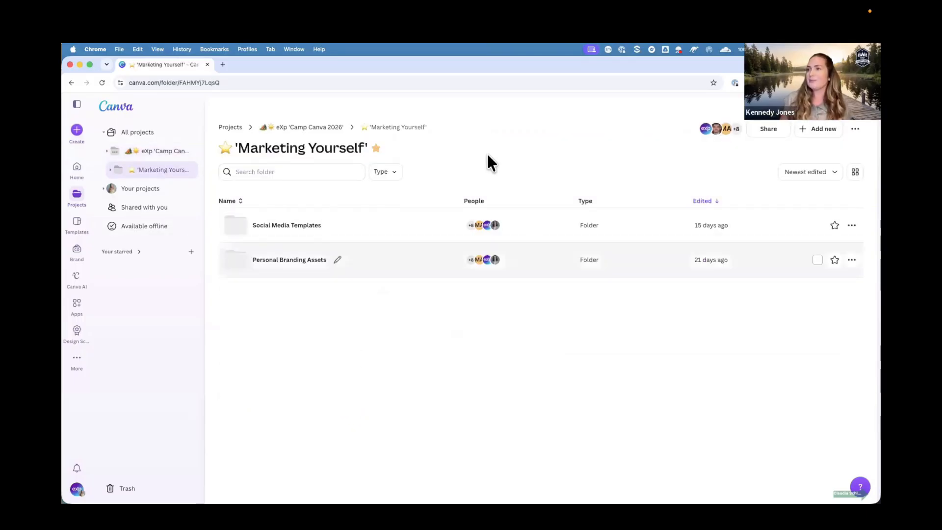
click(370, 227)
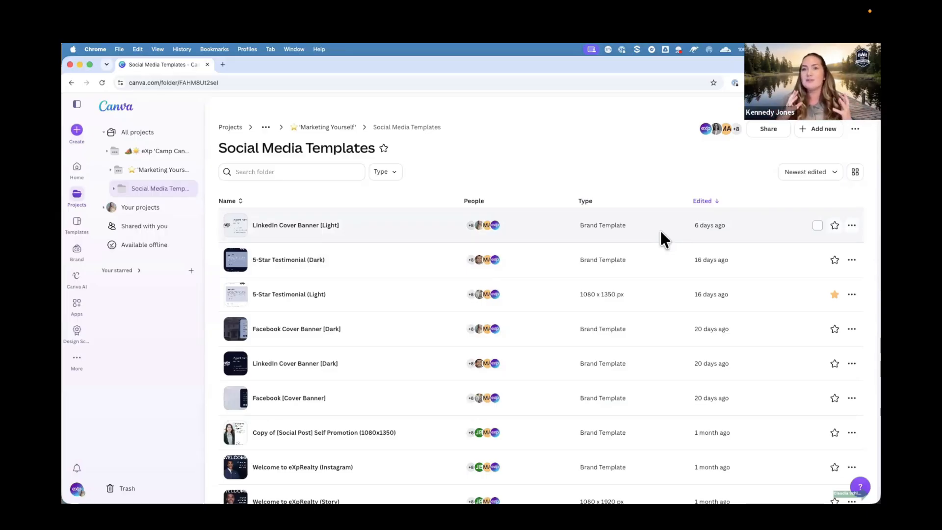
click(854, 173)
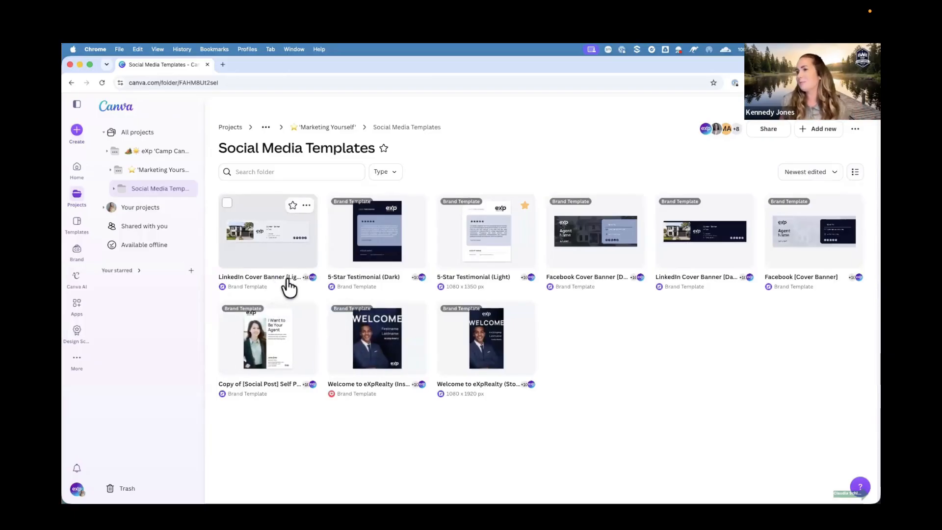
click(487, 254)
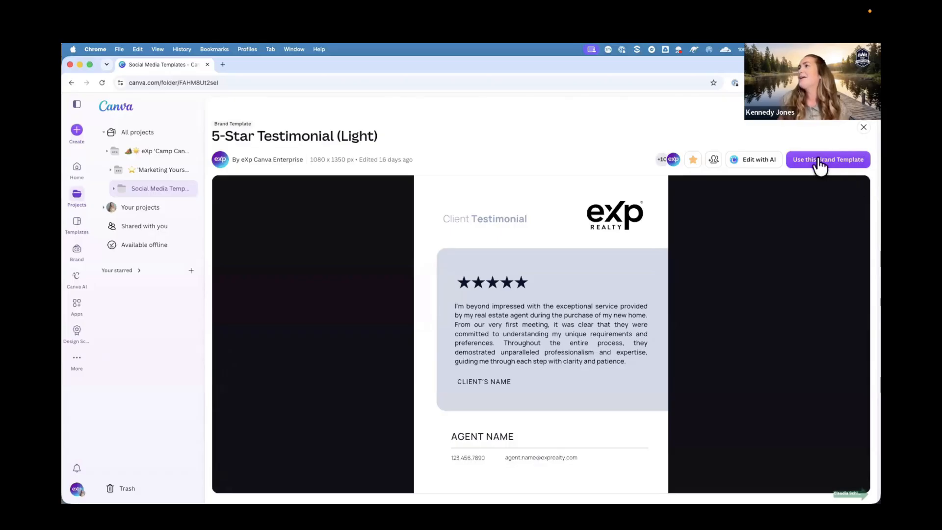
click(852, 168)
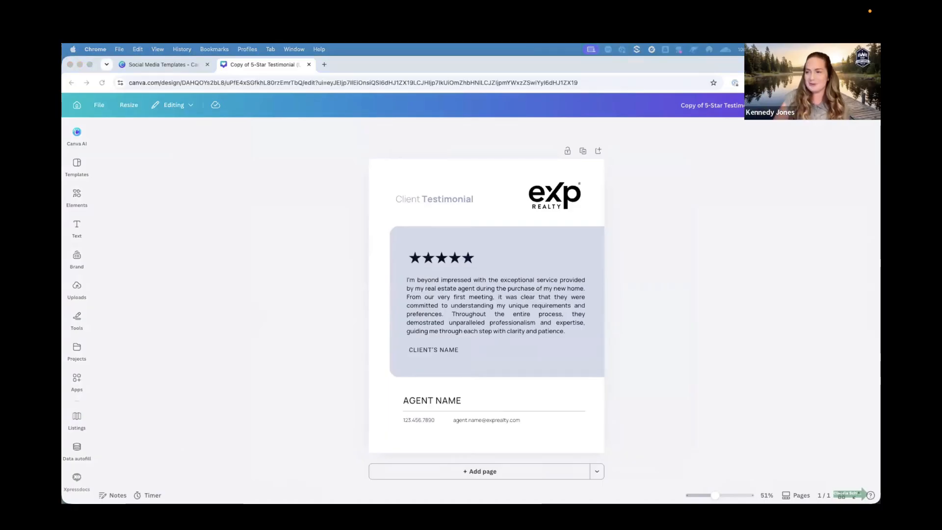
Replace the testimonial body text with a pasted client review and reposition the text boxes to fit.
click(455, 322)
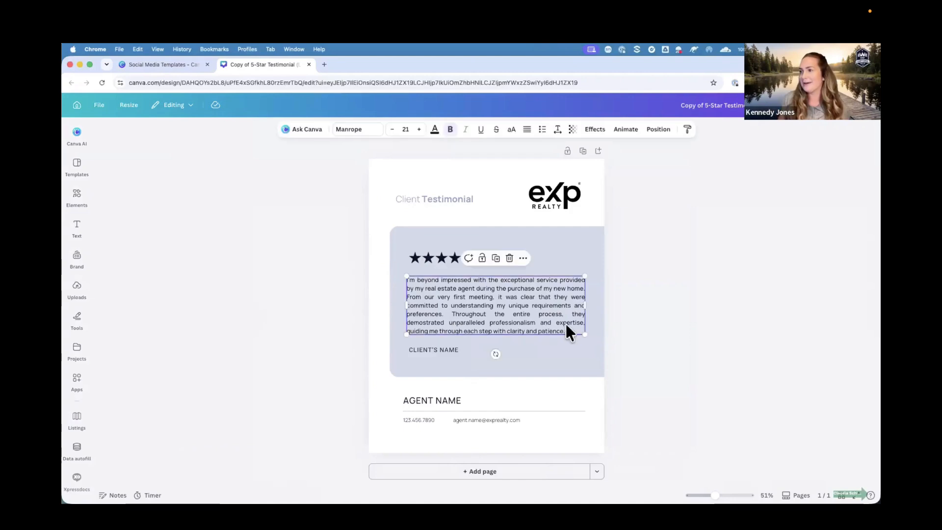
double_click(567, 329)
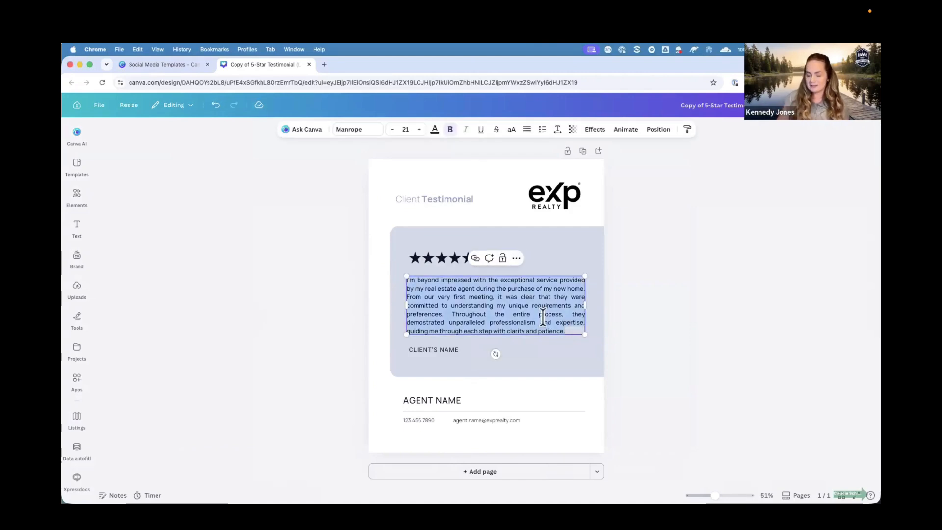
key(BackSpace)
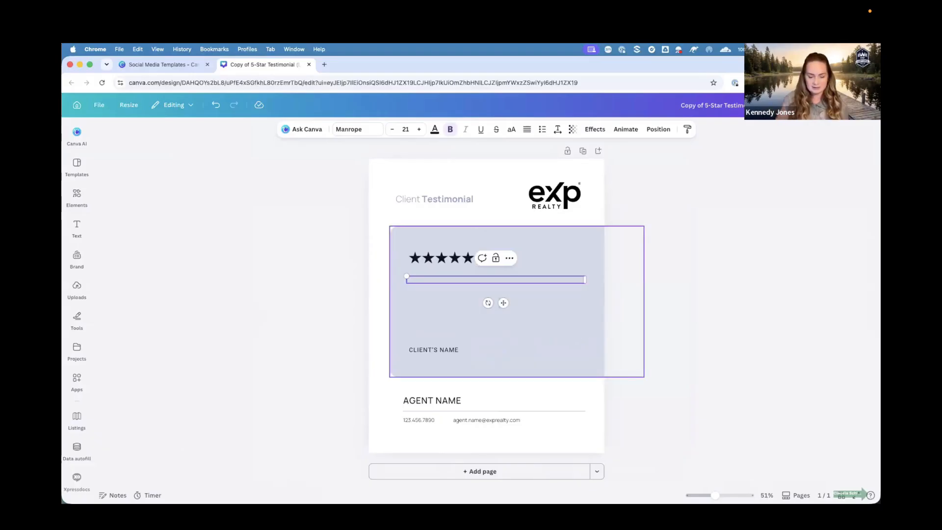
text(Jackie was great to work with as a first time homebuyer. He would always make sure to answer all of our questions in a timely manner and provide us with all the resources available. I was shocked at how quickly we were able to get the entire process done; I truly didn't realize how simple it can be to purchase a home until I met Jackie. Not only does he do a great job, he has become a great friend and continues to support us during homeownership with any questions we have. I cannot recommend him enough!)
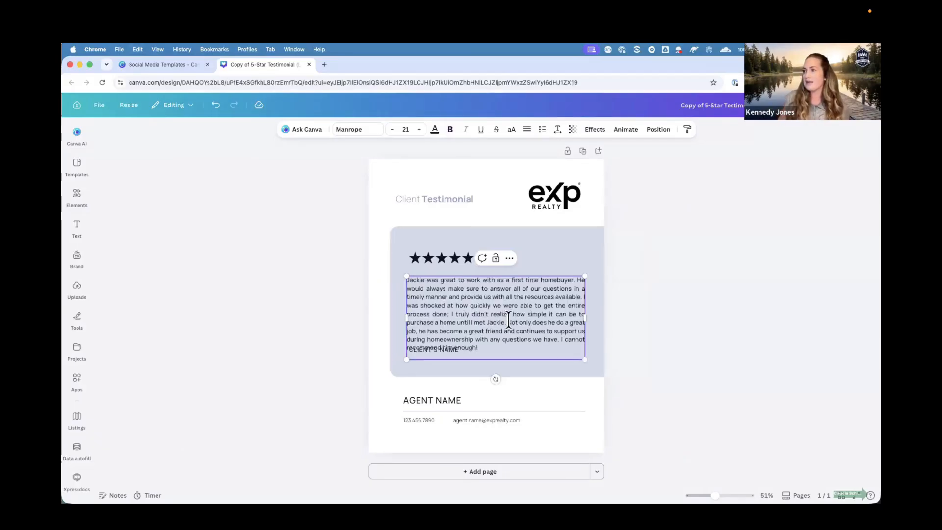
click(522, 362)
click(501, 328)
drag(501, 320, 500, 312)
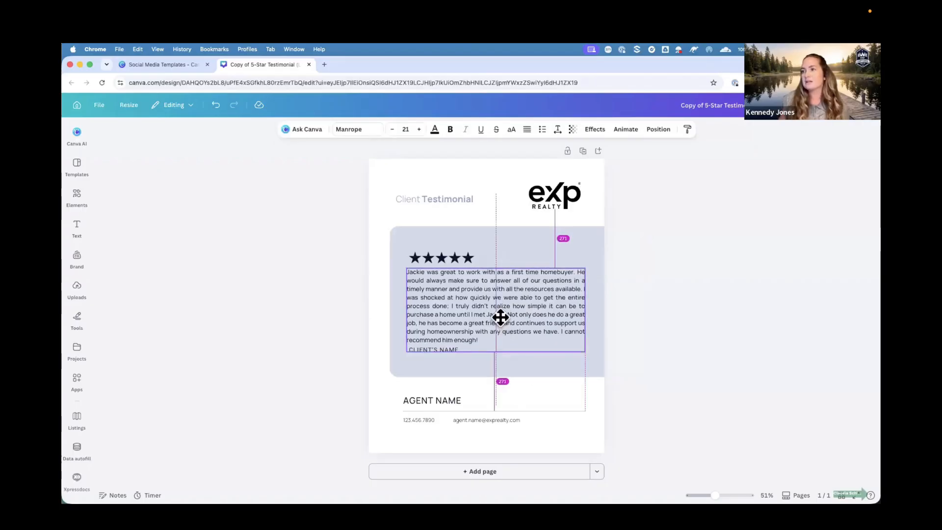
click(454, 366)
drag(448, 354, 448, 365)
drag(494, 297, 494, 300)
click(648, 299)
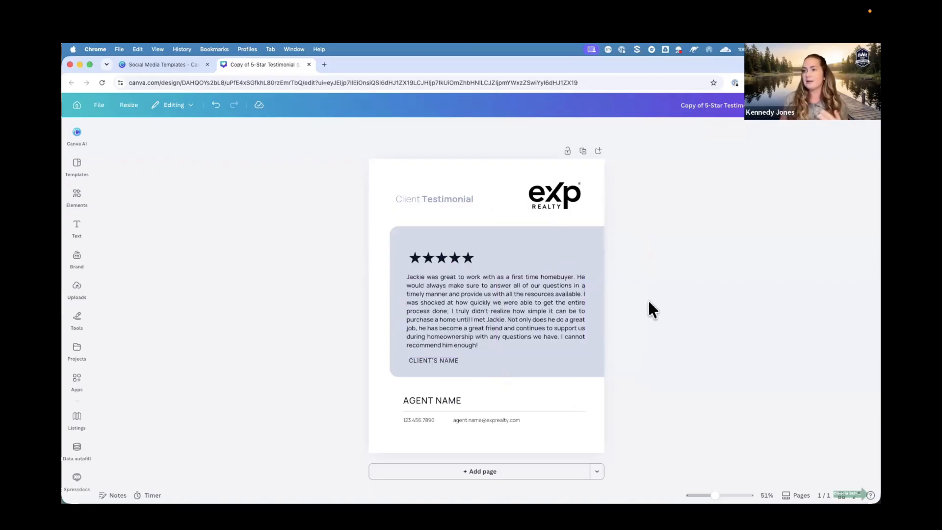
Fill in the client's name and change the username of the agent's e-mail address.
double_click(430, 355)
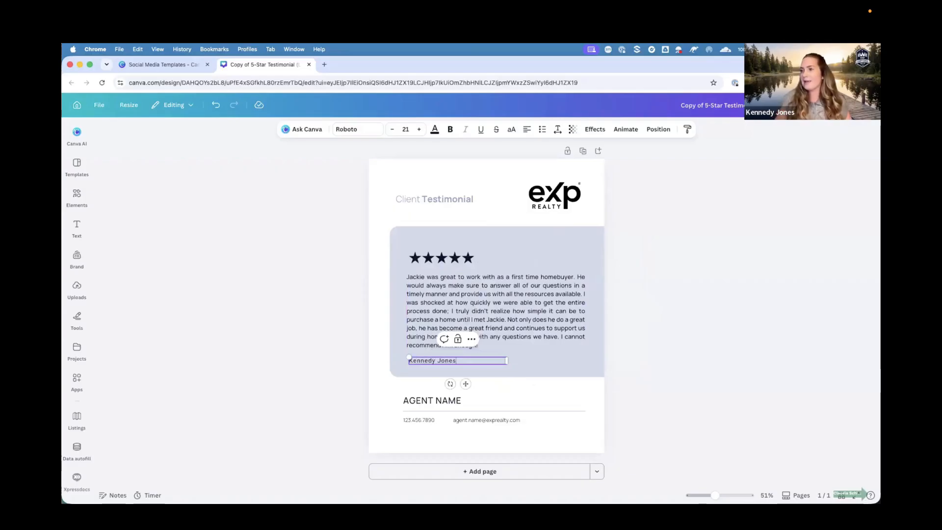
click(476, 418)
click(479, 419)
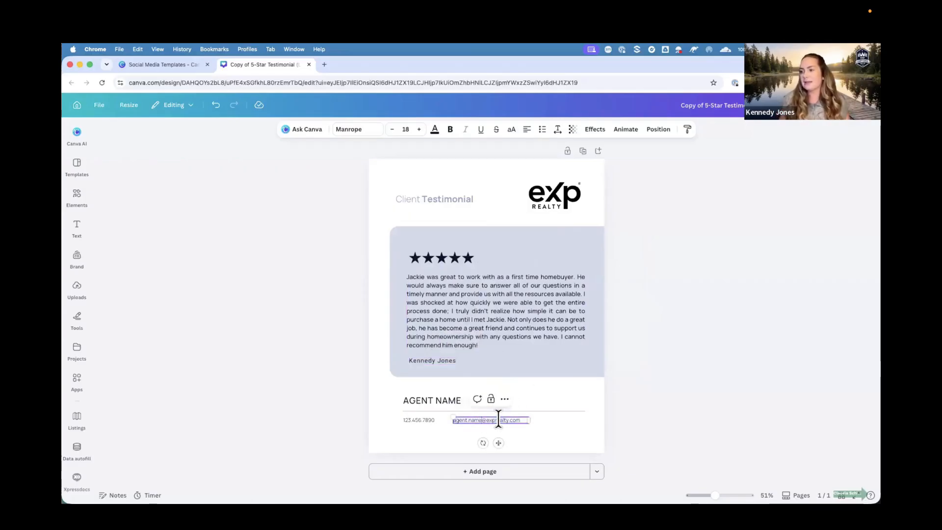
key(BackSpace)
key(BackSpace)
key(BackSpace)
key(BackSpace)
key(BackSpace)
key(BackSpace)
key(BackSpace)
key(BackSpace)
key(BackSpace)
key(BackSpace)
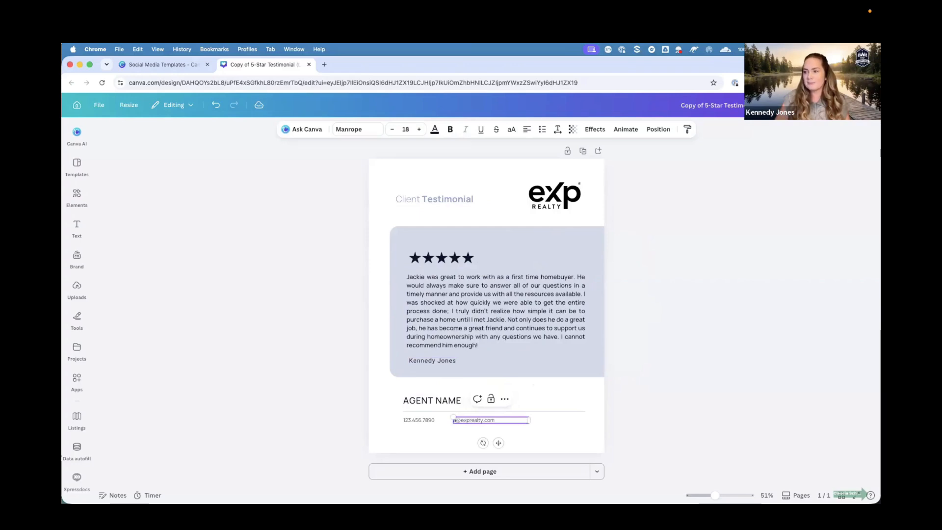
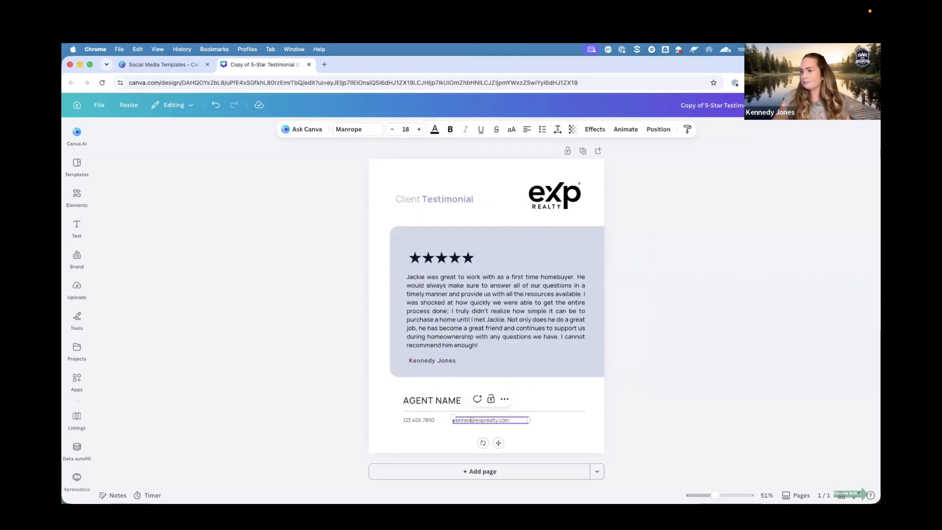
click(637, 355)
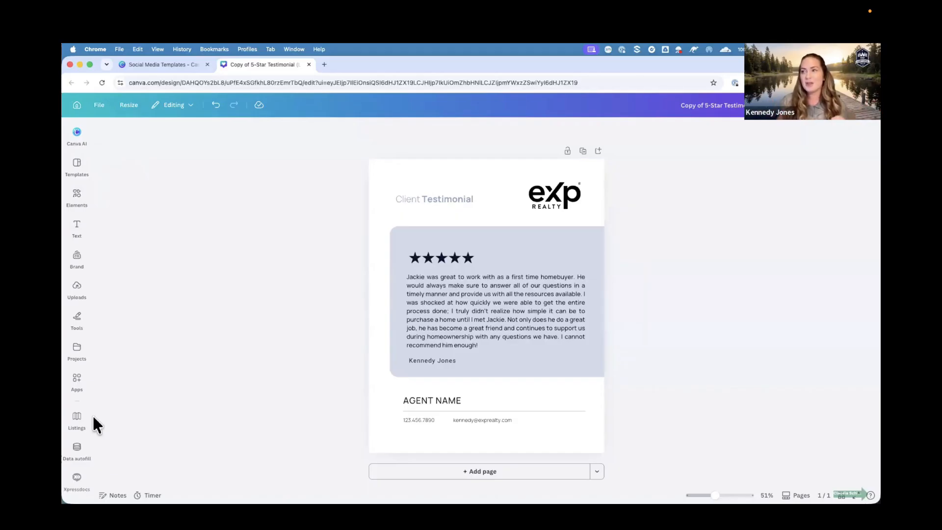
Switch the design's Brand panel to the KJ Brand Kit.
scroll(77, 259, down, 1)
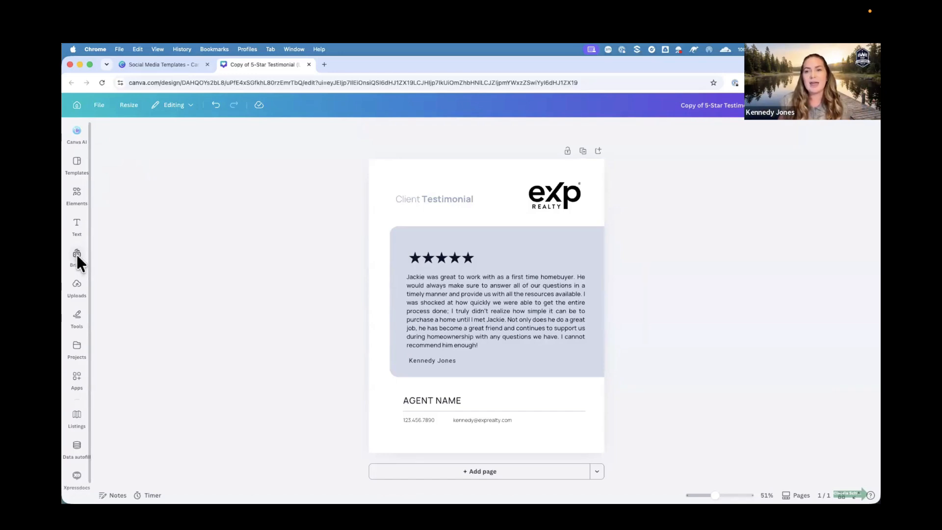
click(77, 255)
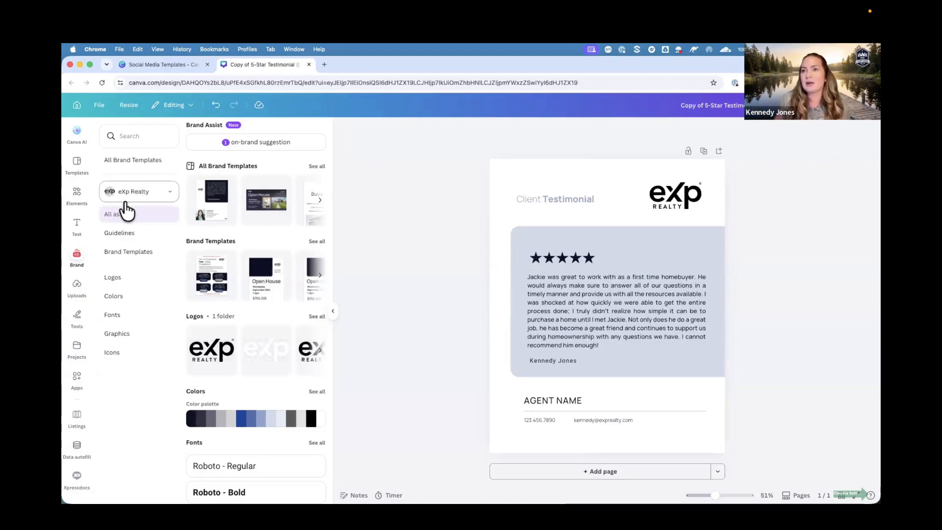
click(170, 191)
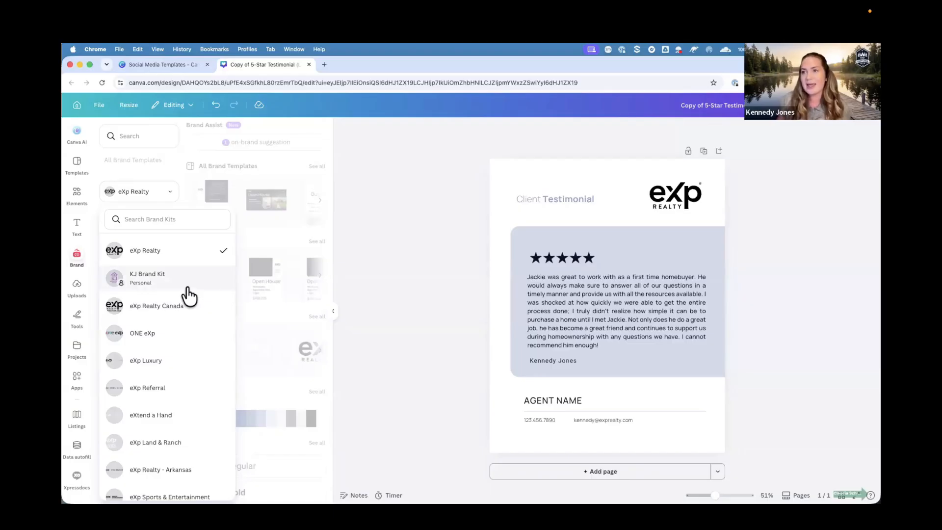
key(super+equal)
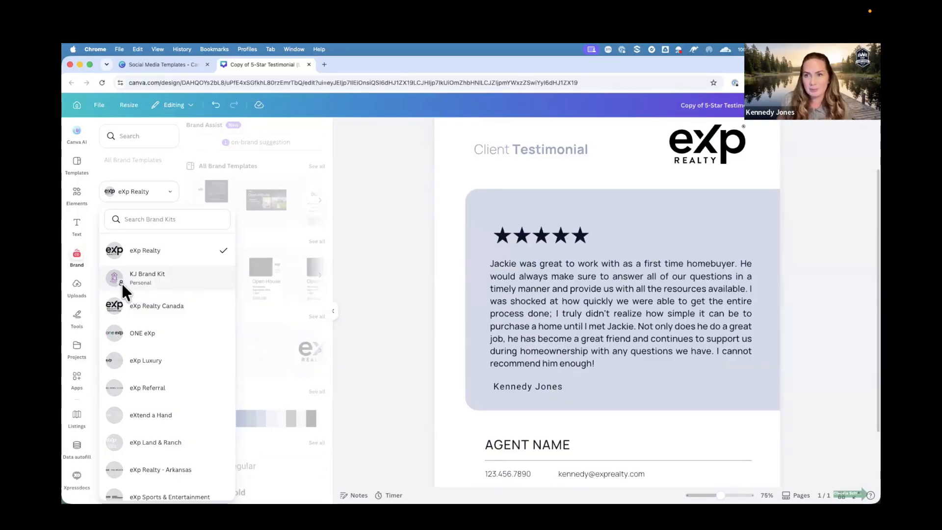
click(166, 288)
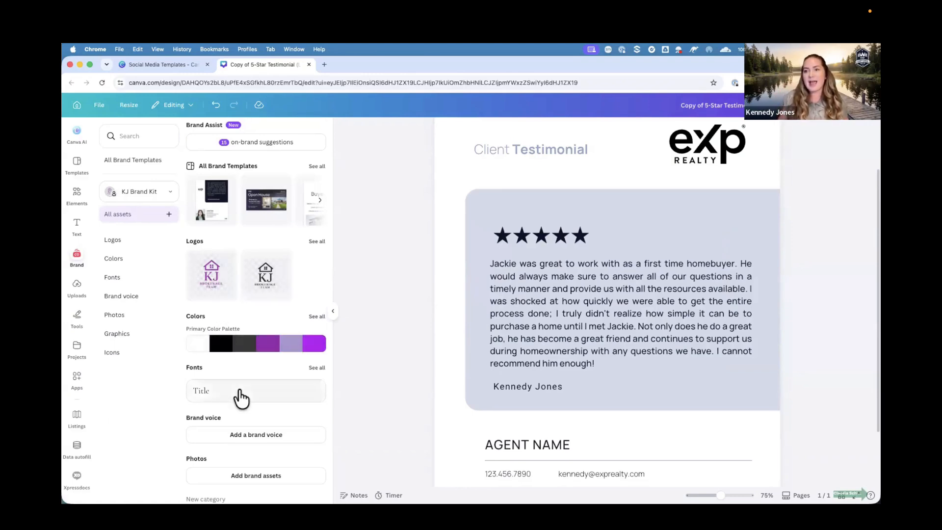
Scroll through the KJ Brand Kit's assets in the Brand panel.
scroll(239, 386, down, 3)
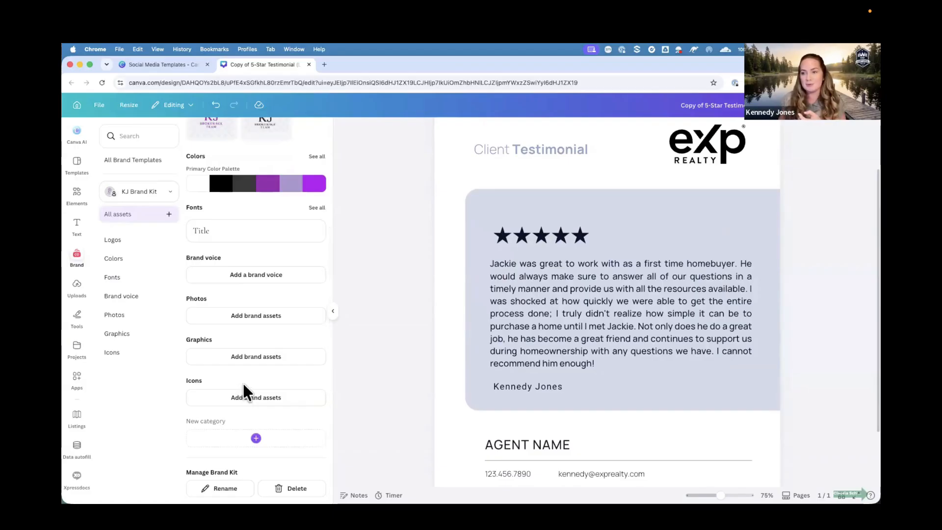
scroll(243, 387, up, 1)
scroll(238, 388, down, 1)
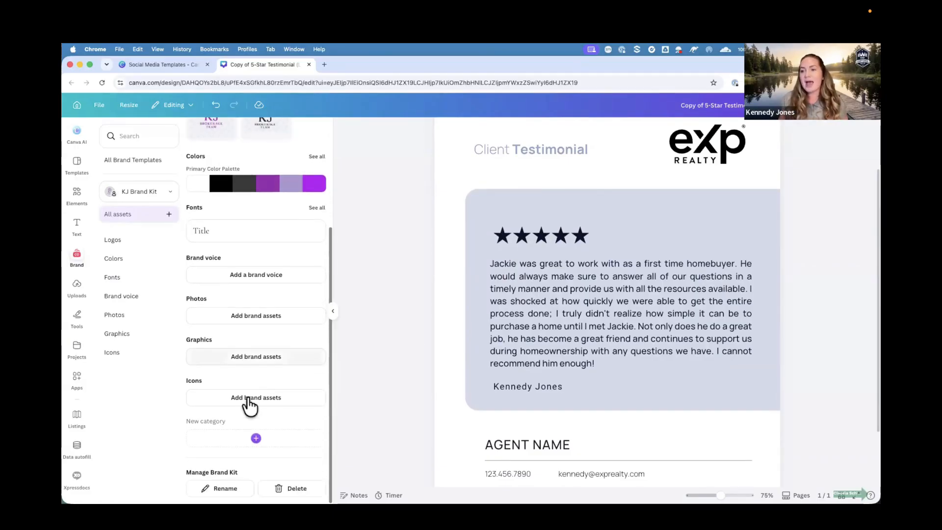
Add a new asset category named Headshots to the KJ Brand Kit.
click(256, 438)
click(315, 428)
drag(459, 308, 354, 301)
text(Headshots)
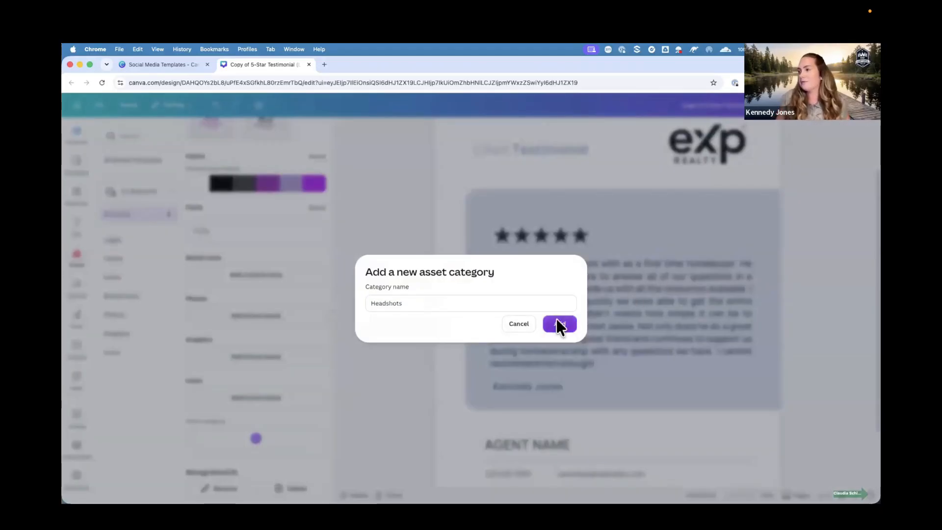
click(558, 322)
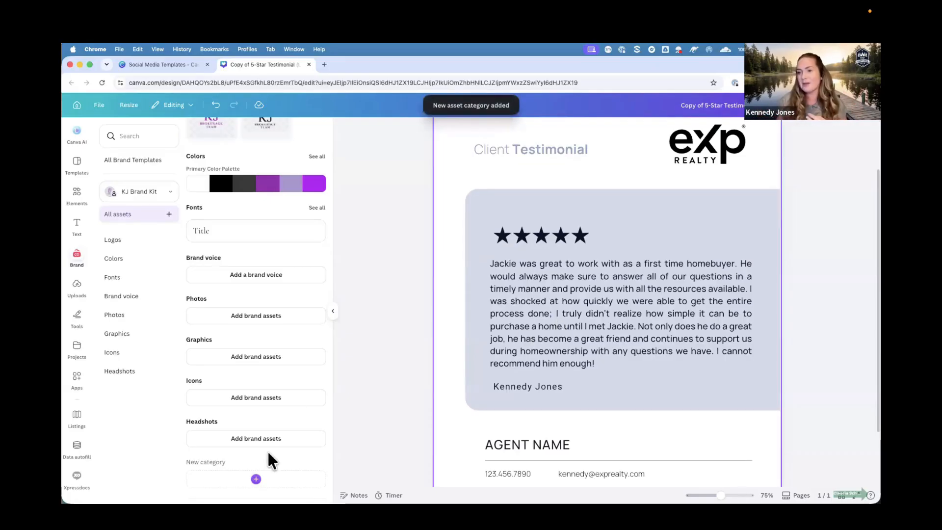
Upload Headshot.png from the KJ Brokerage Brand folder into the Headshots category and save it.
click(263, 436)
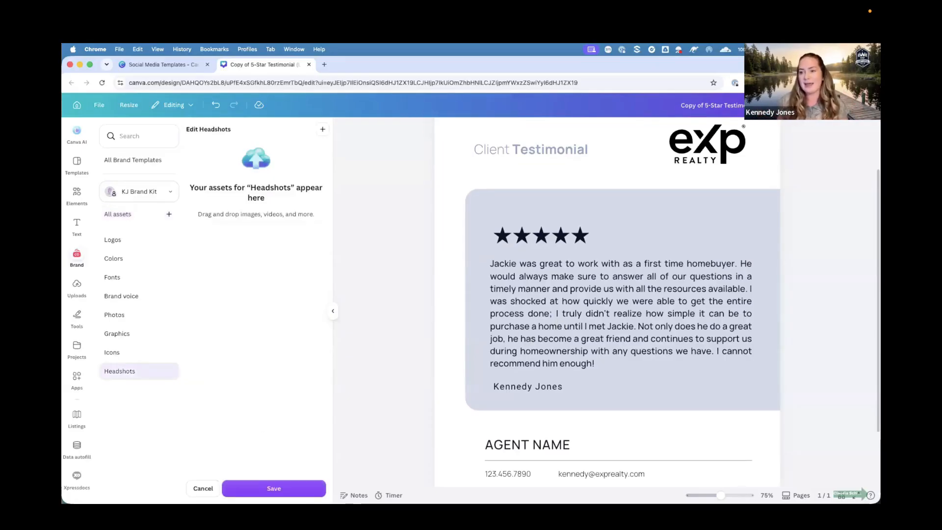
drag(73, 59, 146, 58)
click(110, 81)
drag(156, 128, 338, 216)
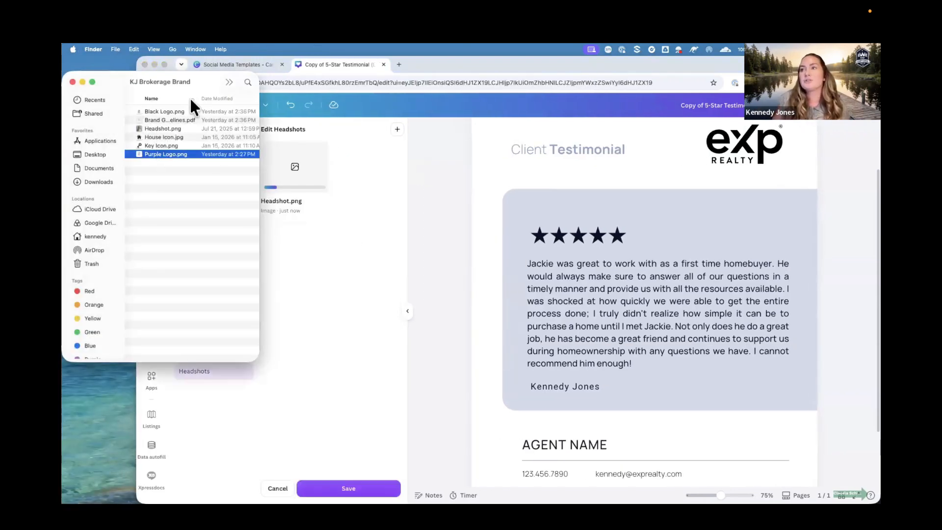
click(72, 81)
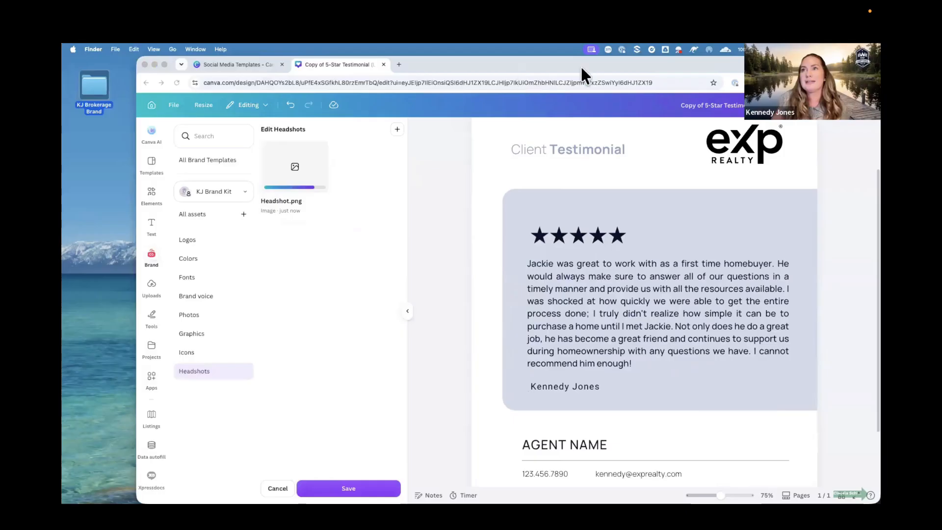
double_click(581, 65)
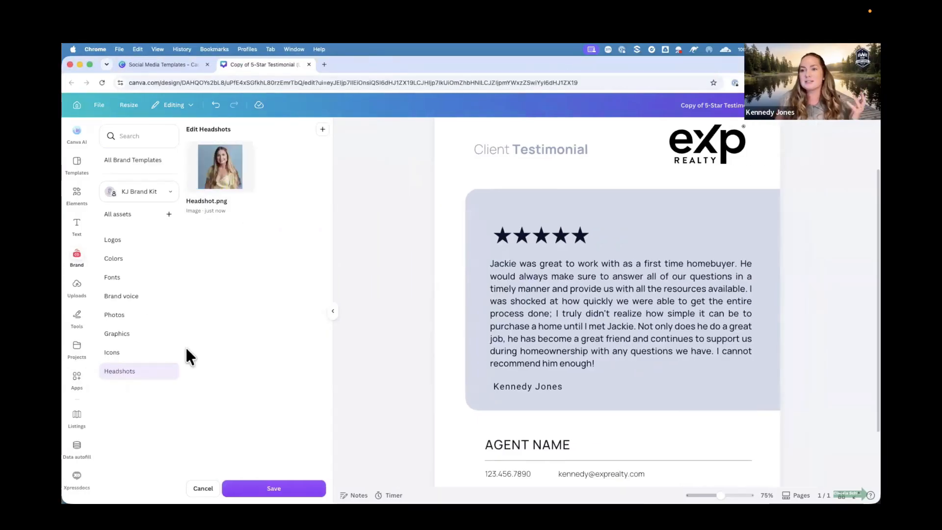
click(274, 489)
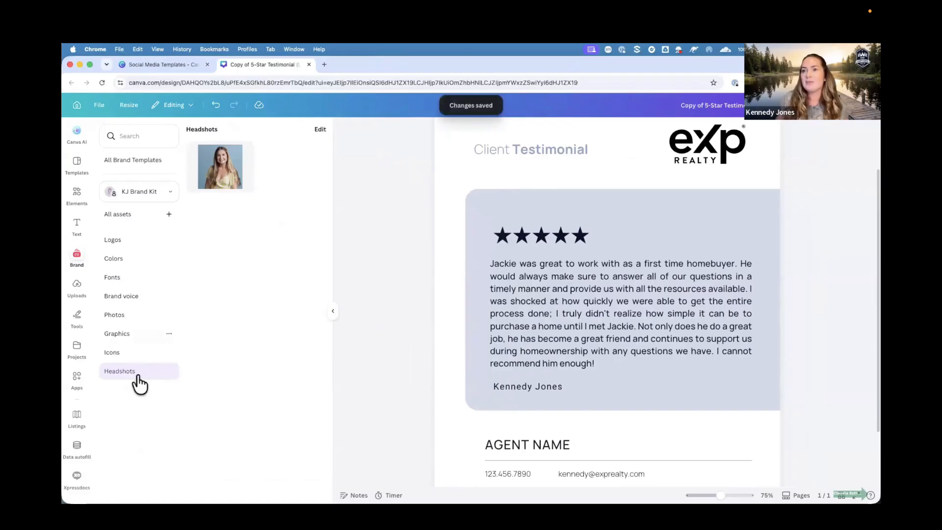
Apply the KJ Brand Kit's primary color palette to the testimonial design.
click(127, 247)
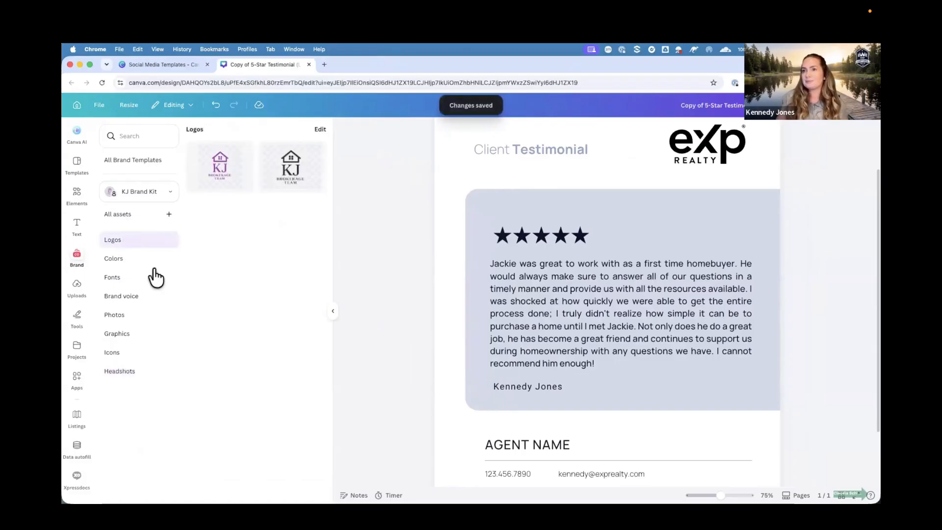
click(119, 262)
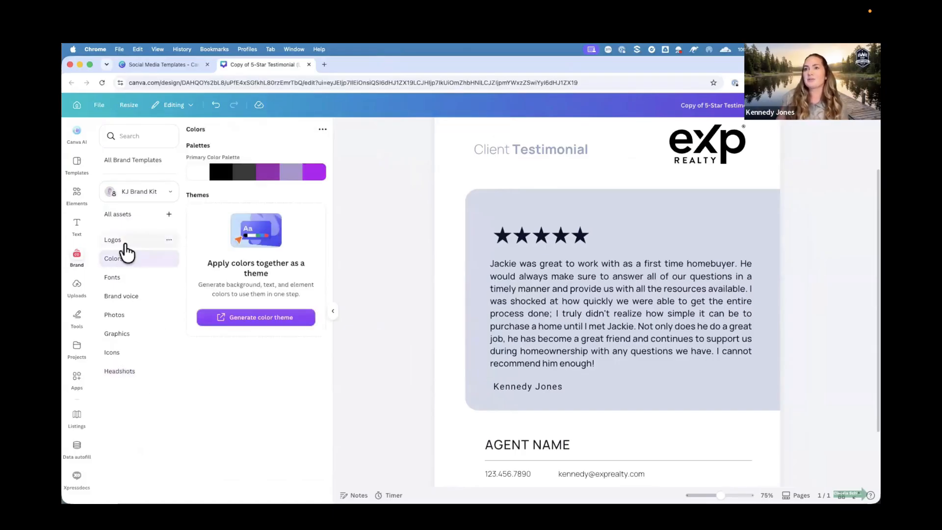
click(122, 278)
click(120, 260)
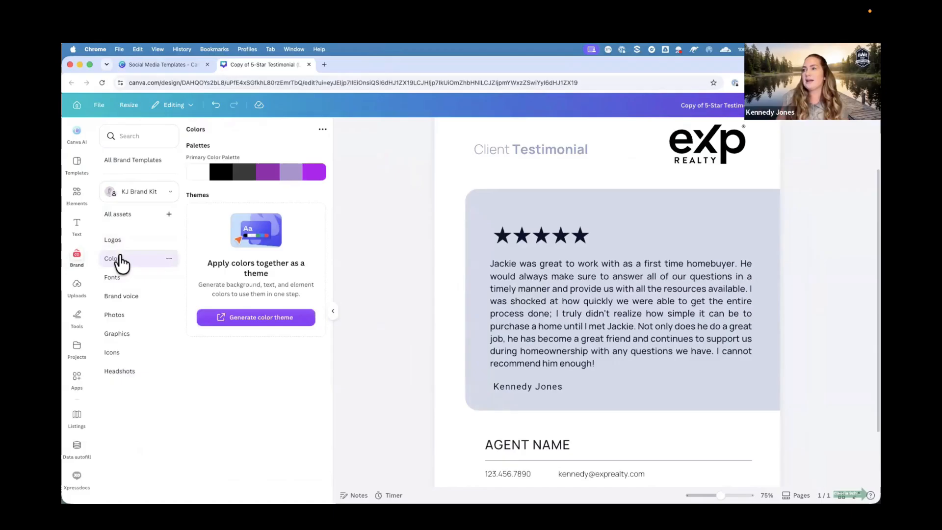
click(271, 180)
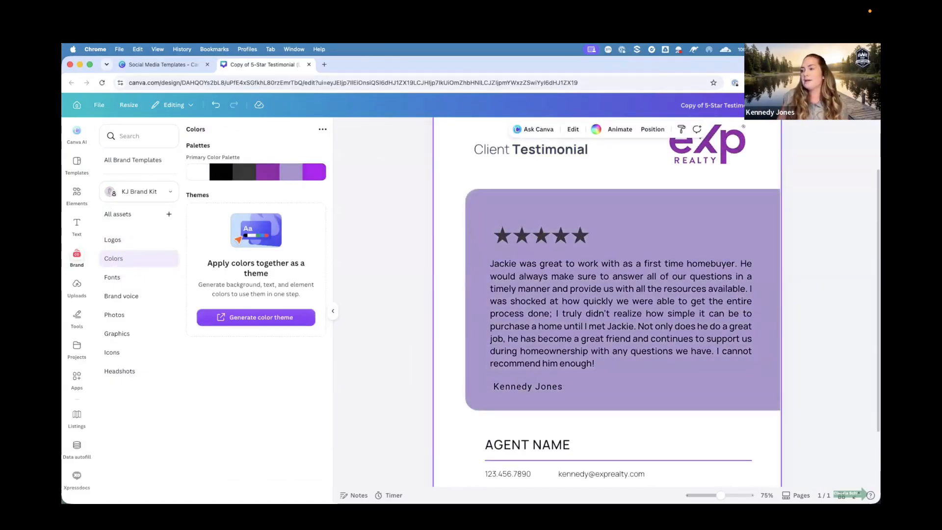
drag(721, 495, 712, 495)
Shuffle the brand palette colors across the design several times.
mouse_move(244, 177)
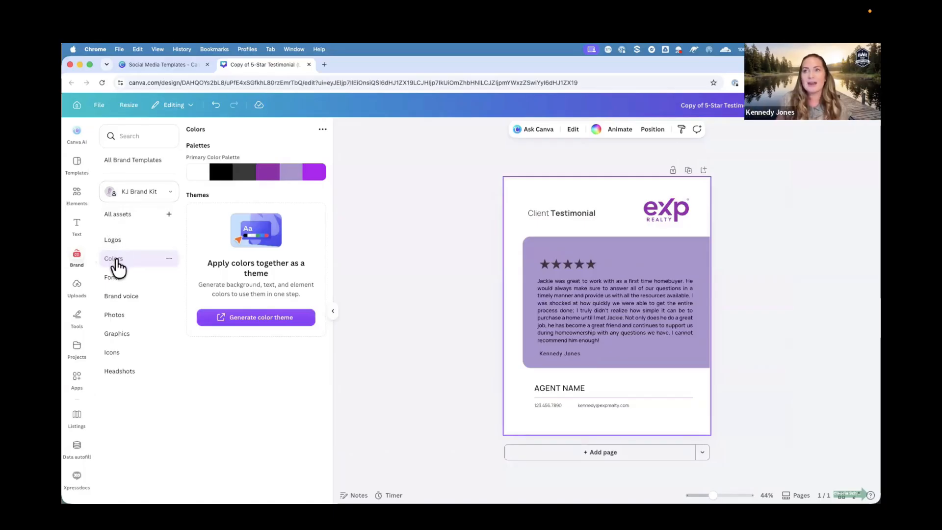
click(254, 173)
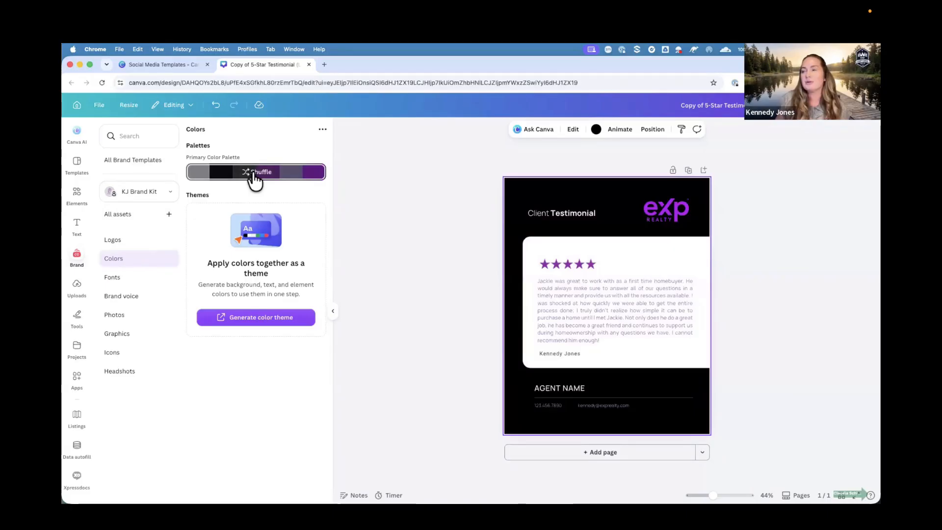
click(255, 173)
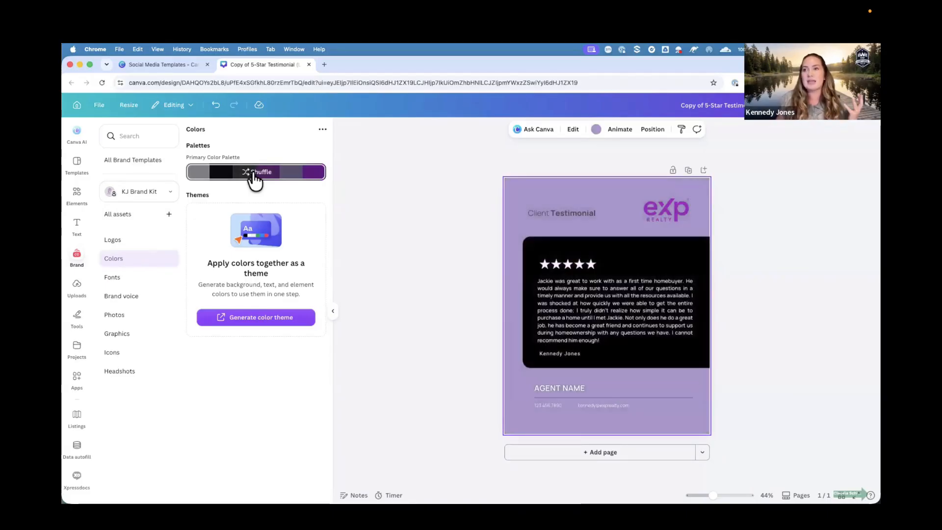
click(254, 173)
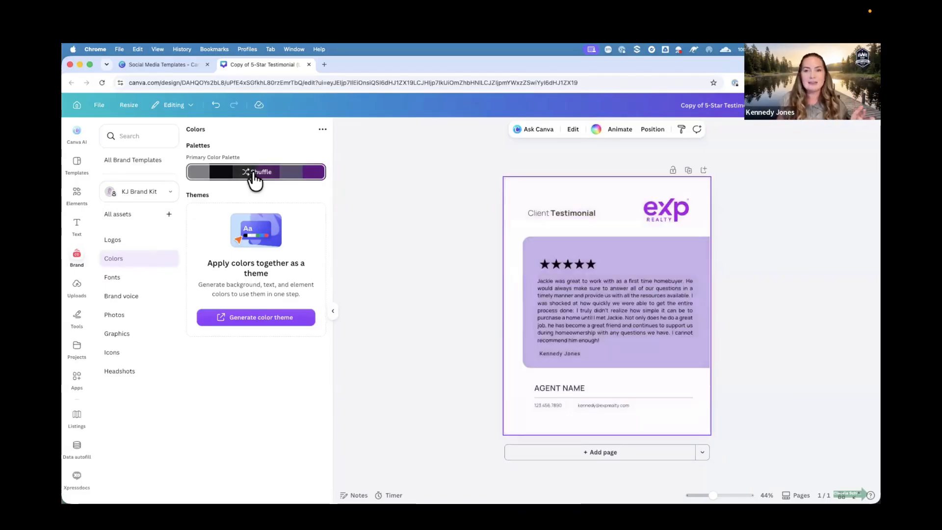
click(255, 172)
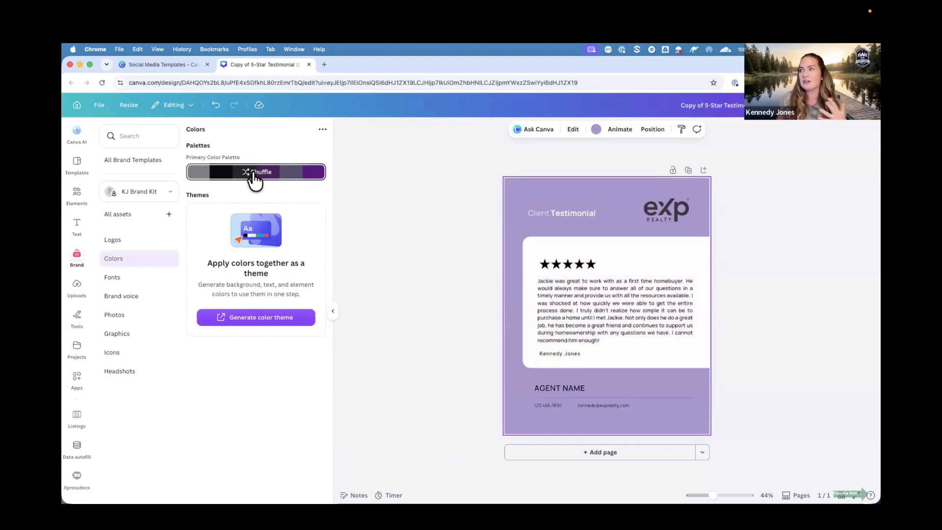
click(255, 172)
click(255, 173)
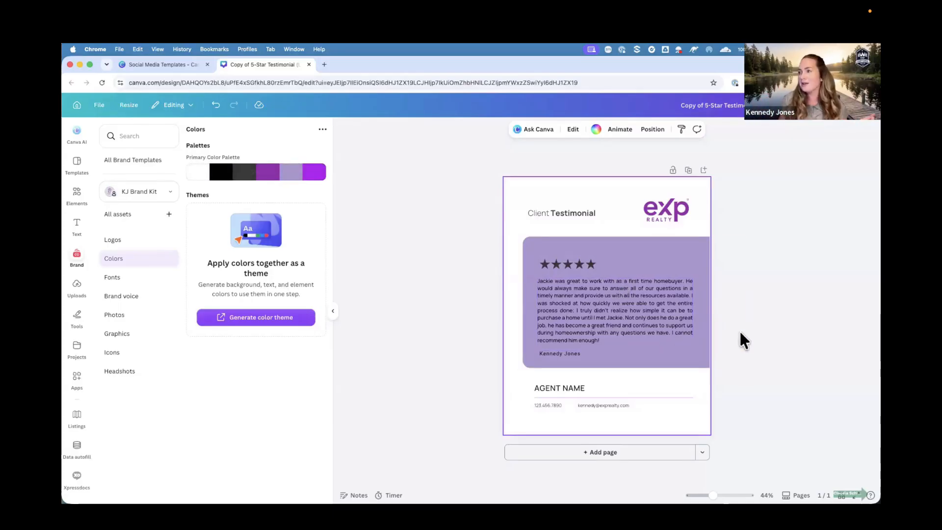
Insert the purple KJ brand logo and place it in the header beside the eXp logo.
click(674, 214)
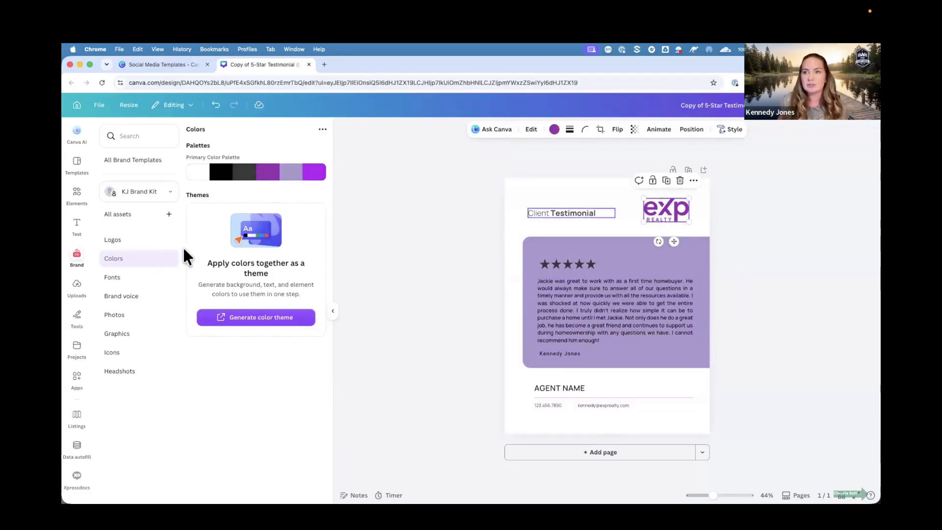
click(126, 242)
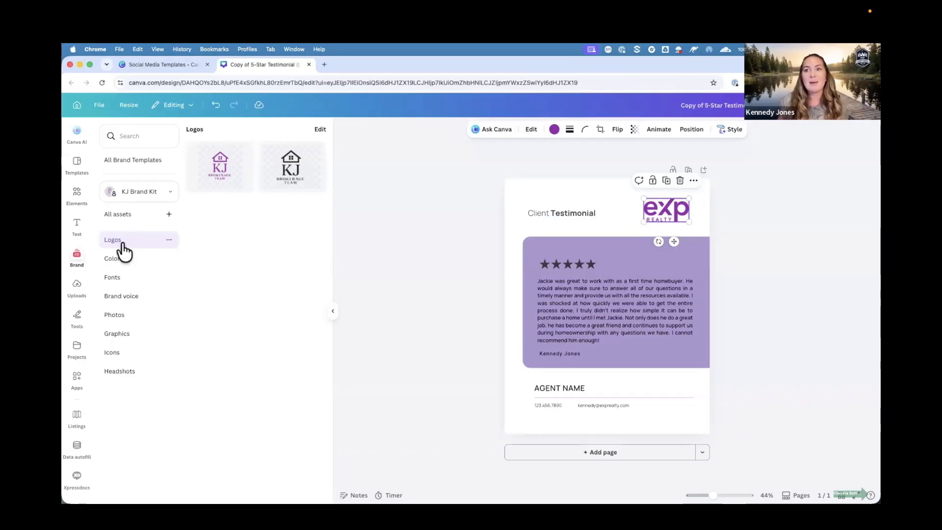
click(216, 184)
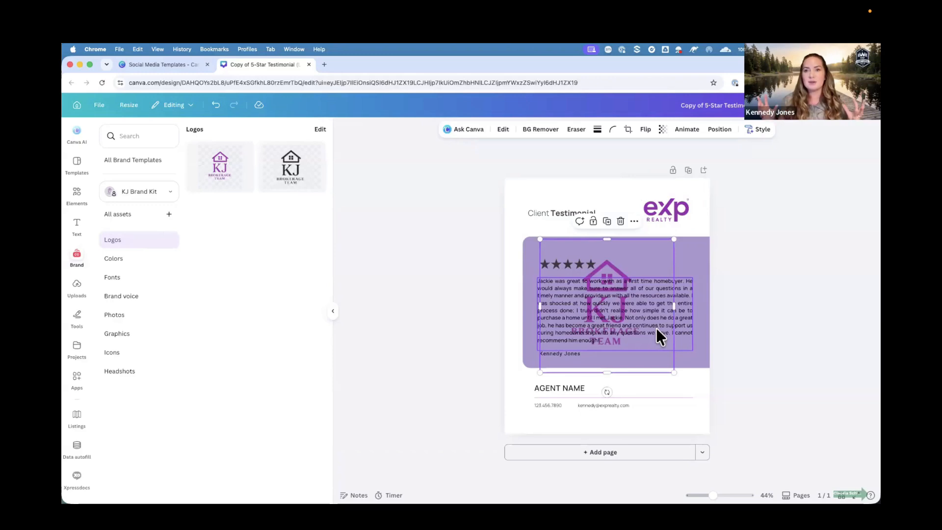
drag(674, 372, 615, 198)
click(748, 222)
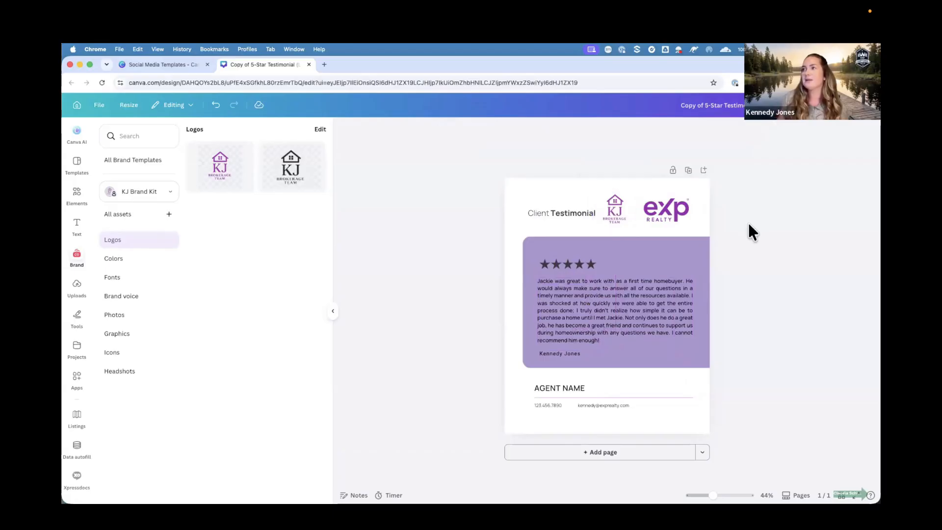
Delete the eXp logo and move the KJ logo into its spot at the header's corner.
click(681, 216)
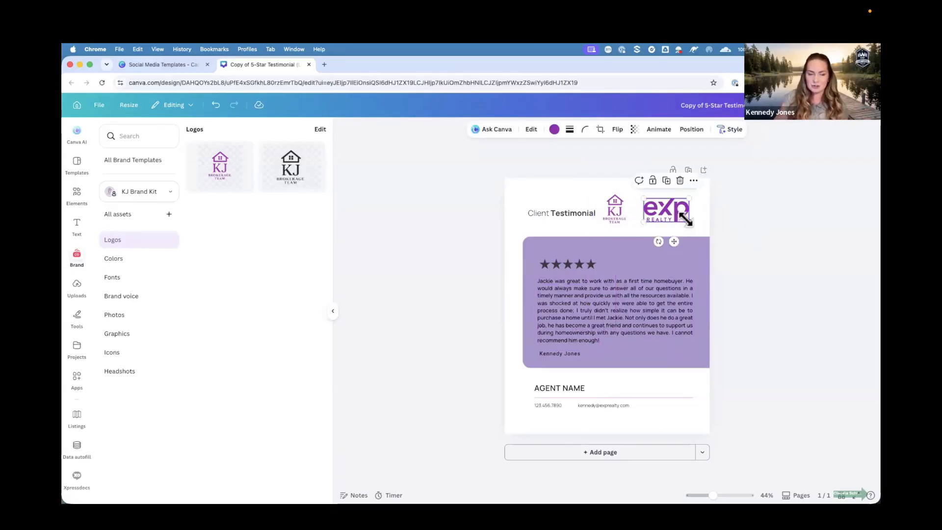
key(BackSpace)
drag(620, 212, 687, 210)
click(732, 220)
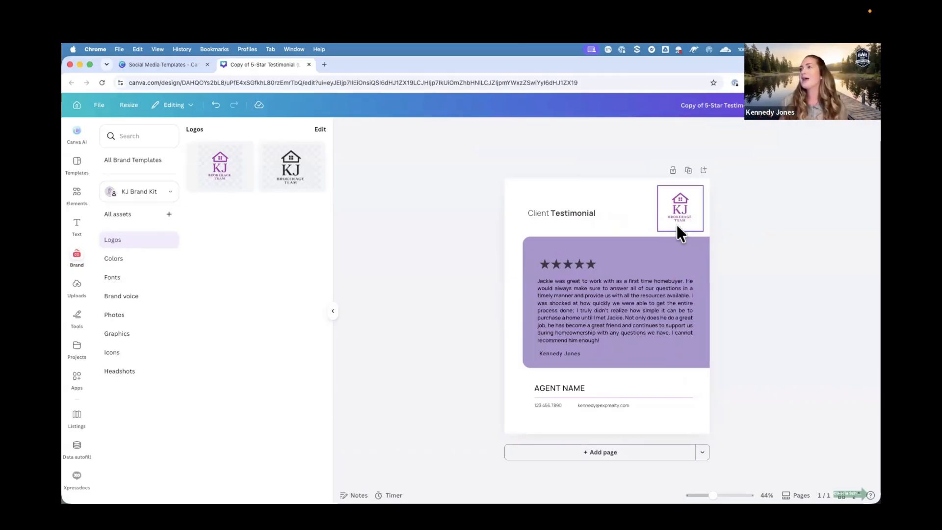
Change the testimonial body text font to the KJ Brand Kit font Cormorant Garamond.
click(610, 297)
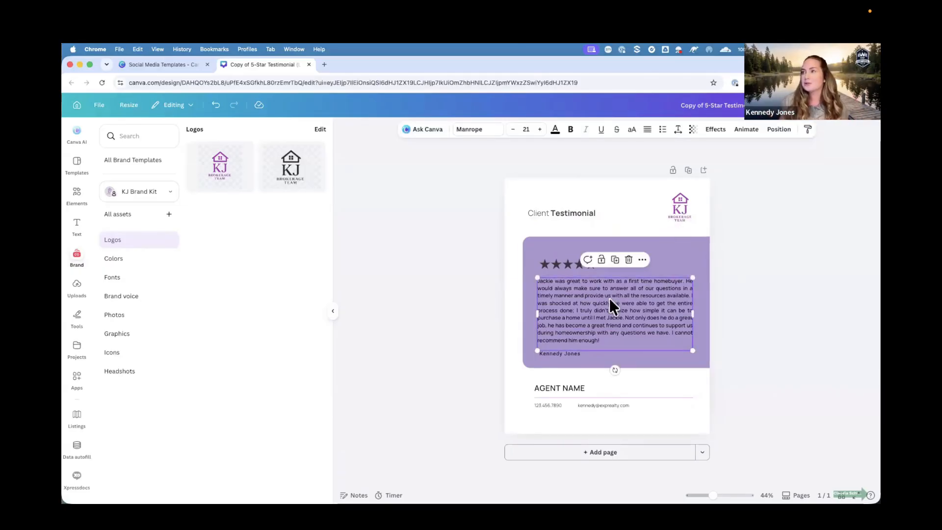
click(333, 311)
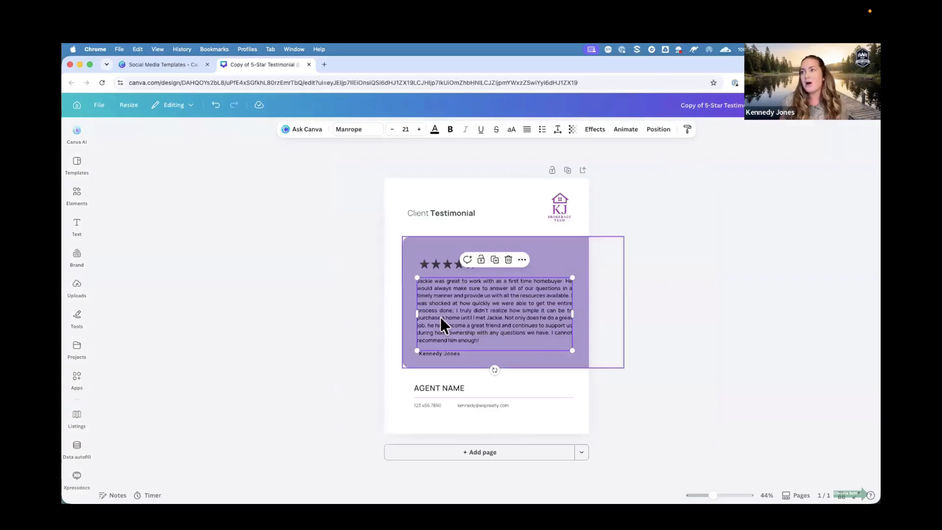
click(350, 130)
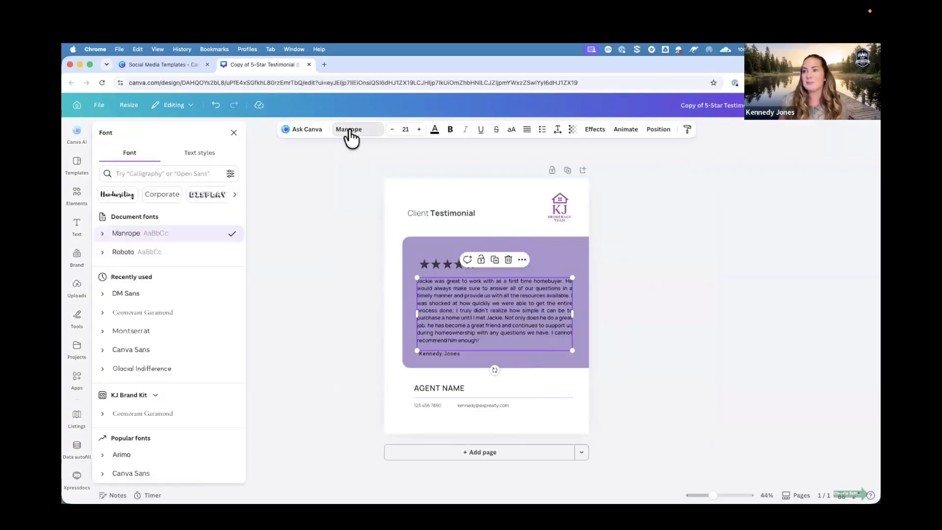
scroll(201, 354, down, 2)
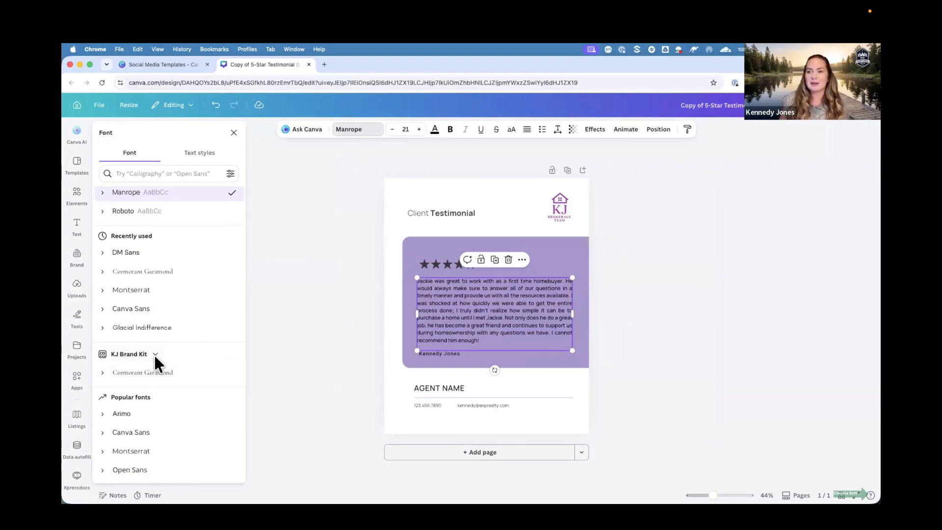
click(157, 373)
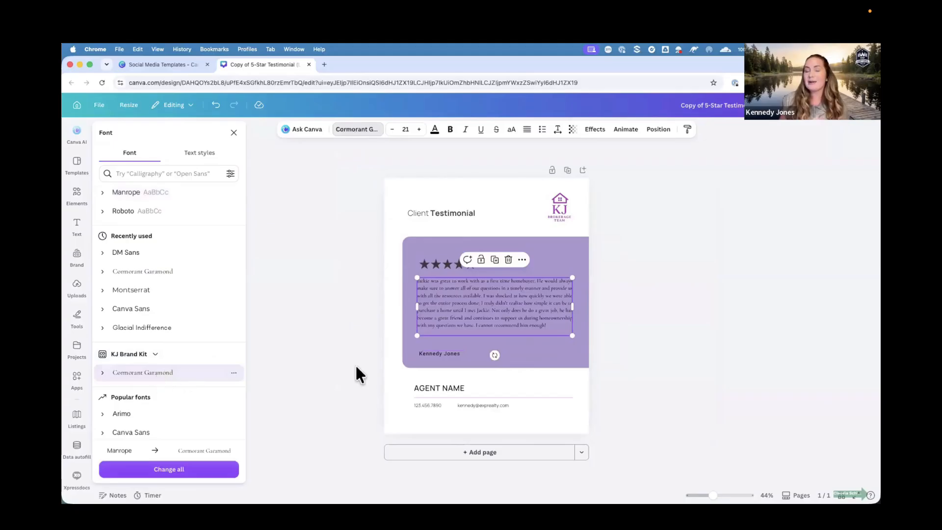
click(313, 368)
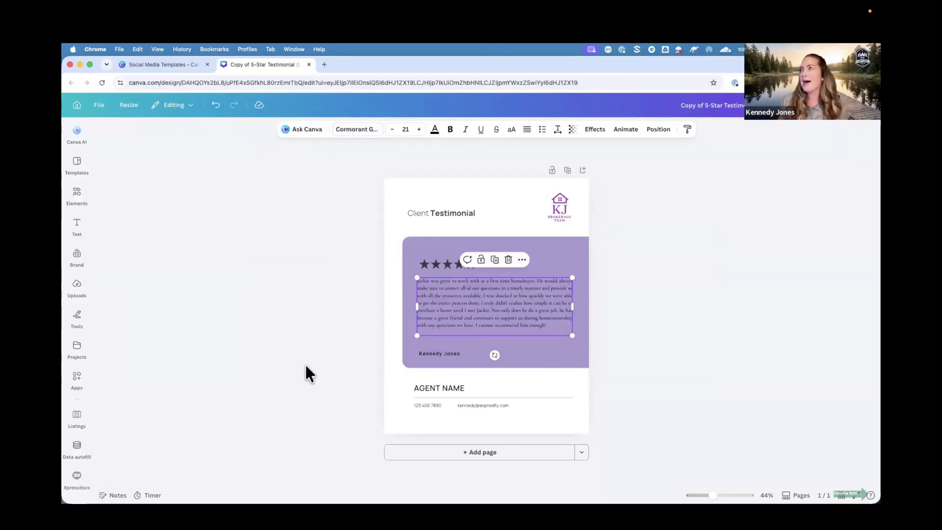
click(802, 226)
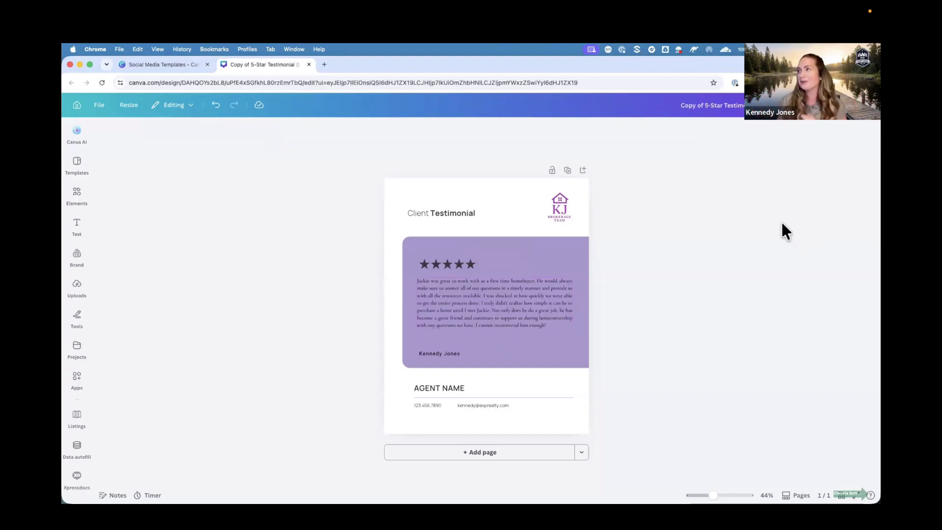
Review the design's PNG download options without downloading.
click(857, 123)
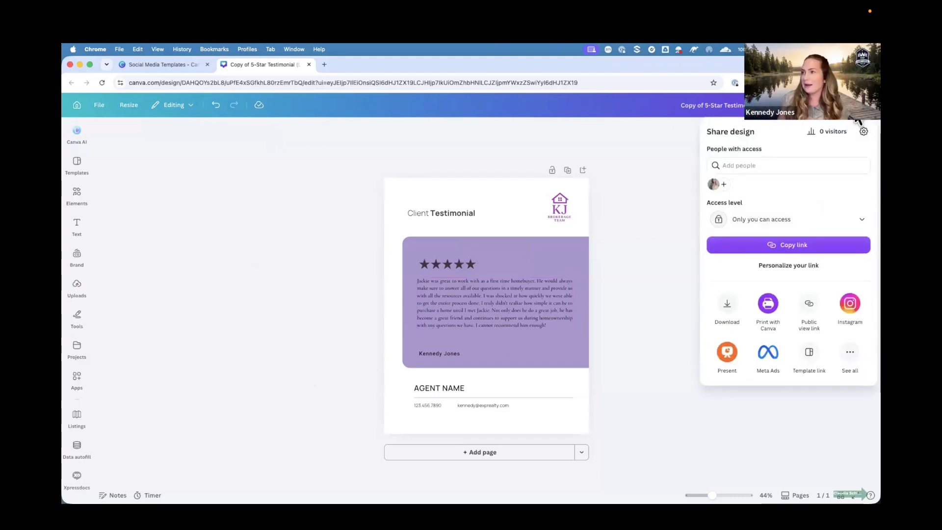
click(727, 307)
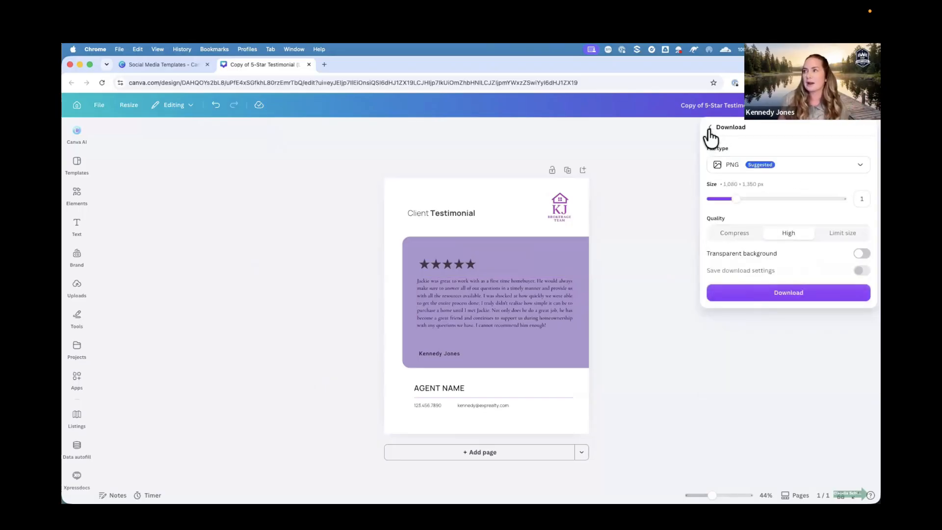
click(680, 138)
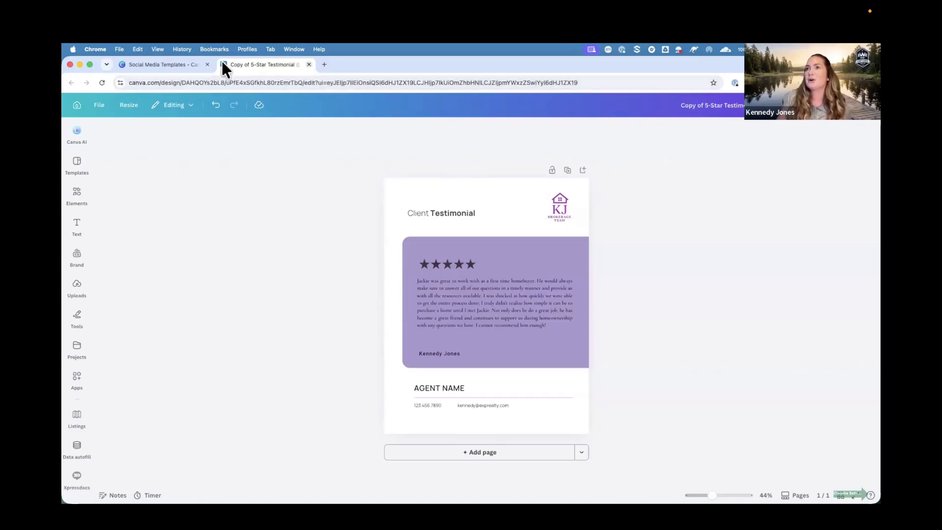
Return to the Social Media Templates tab and open the 'Marketing Yourself' project folder.
click(163, 69)
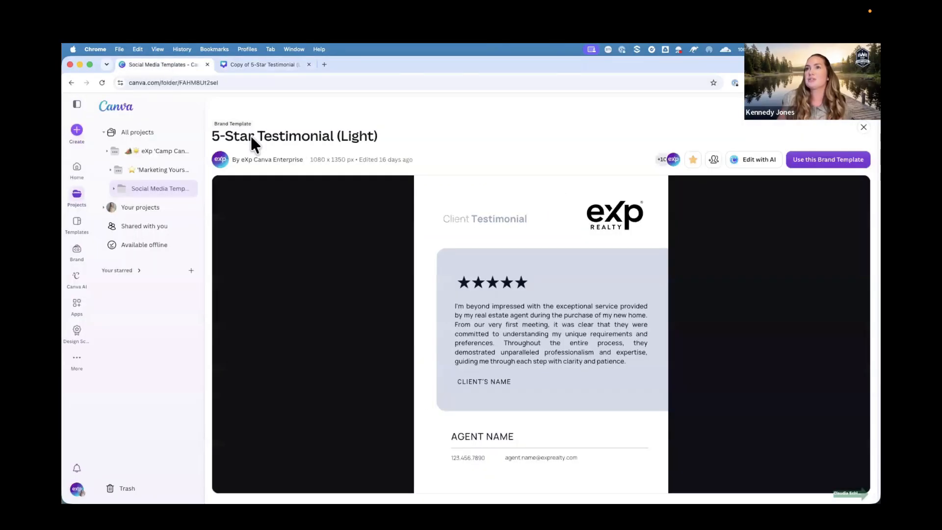
click(160, 172)
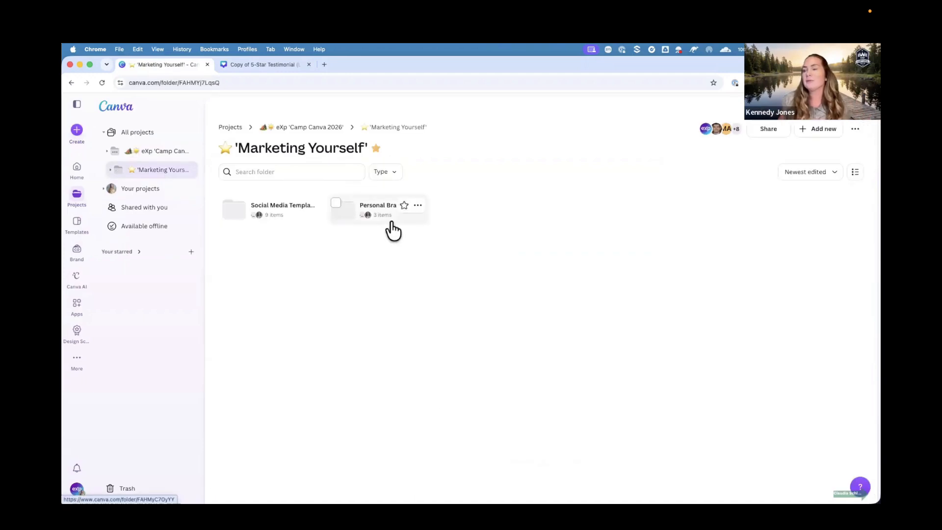
Open the Business Cards [Light with Logo on Both Sides] brand template from Personal Branding Assets and start a design from it.
click(392, 223)
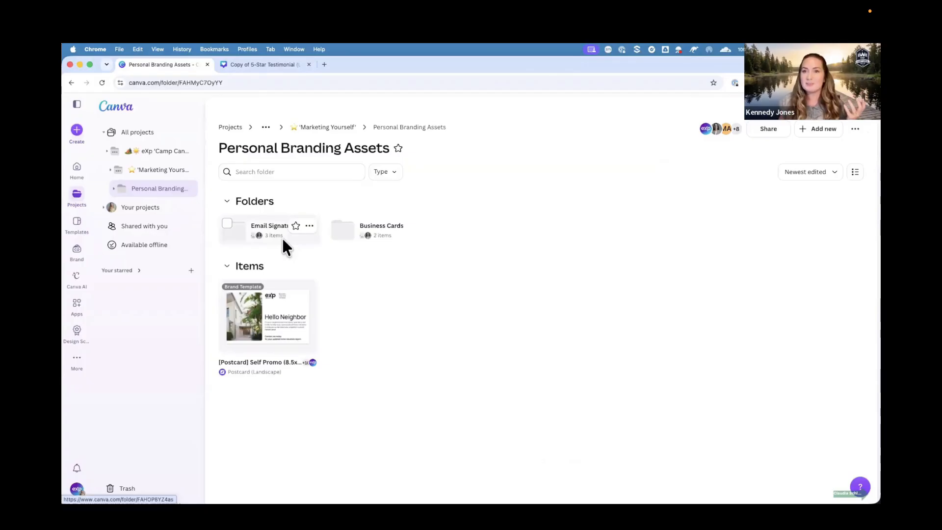
click(410, 241)
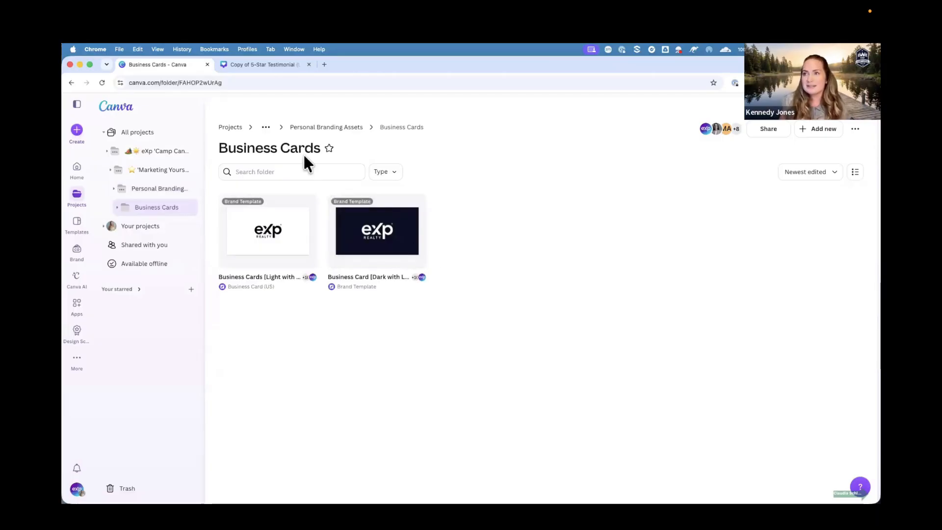
click(273, 239)
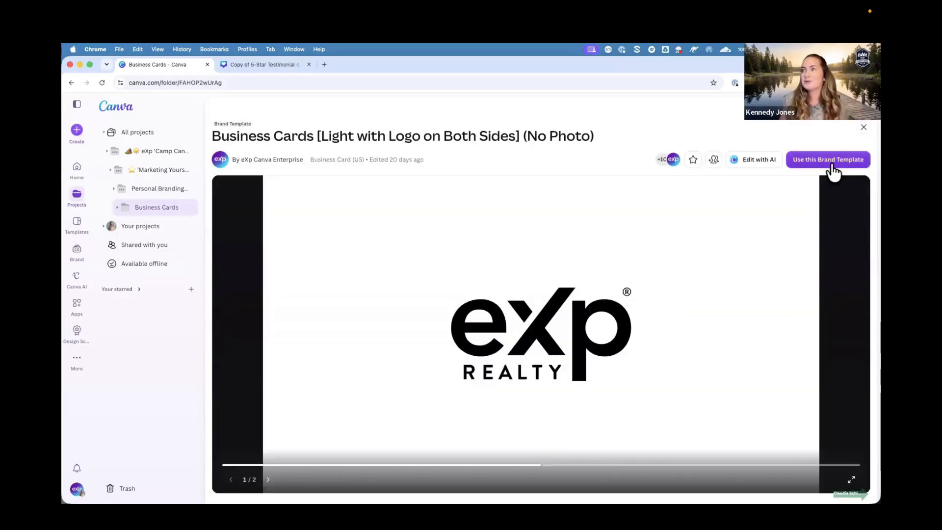
click(829, 160)
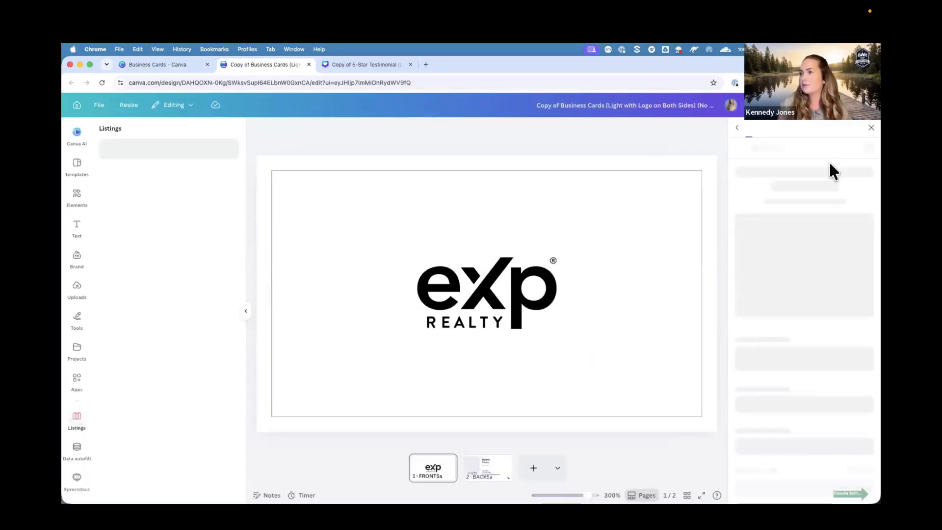
Review the business card print options for paper type, finish, corners and quantity, then close the print panel.
click(246, 311)
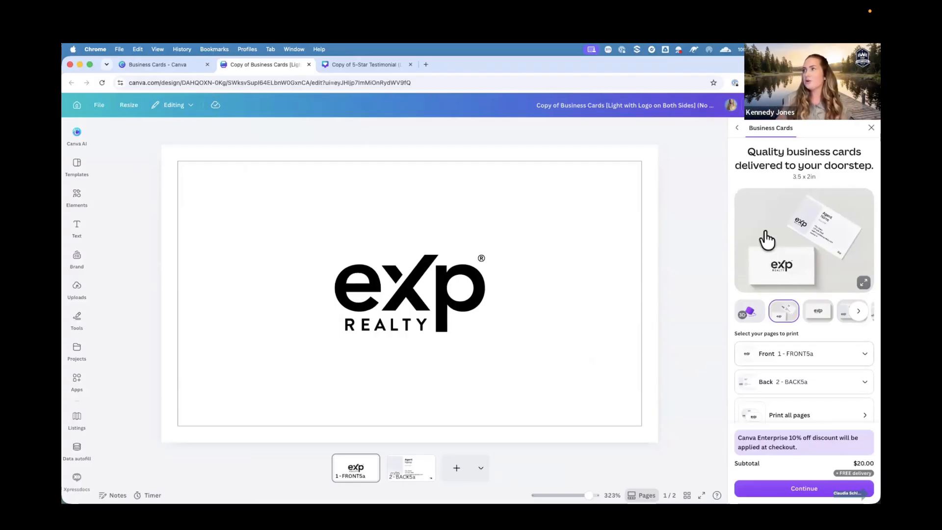
scroll(785, 358, down, 3)
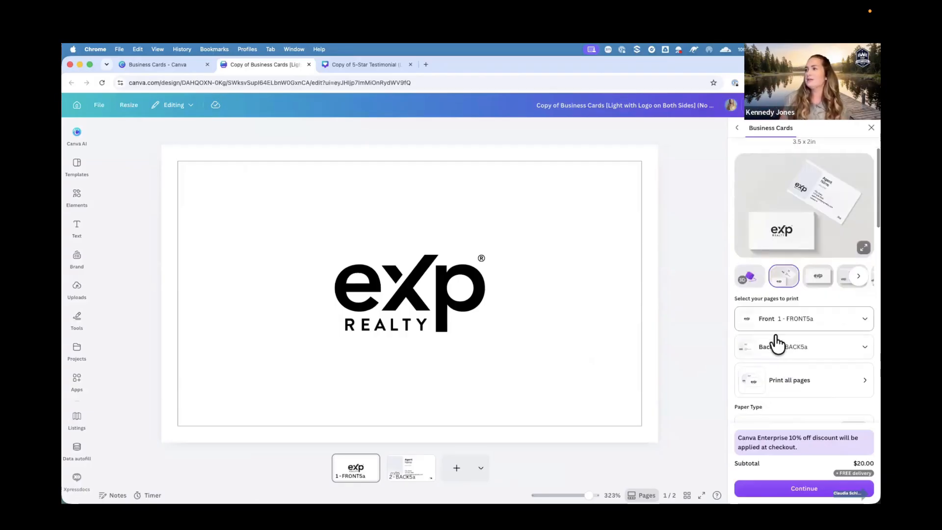
scroll(782, 347, down, 3)
scroll(777, 344, down, 3)
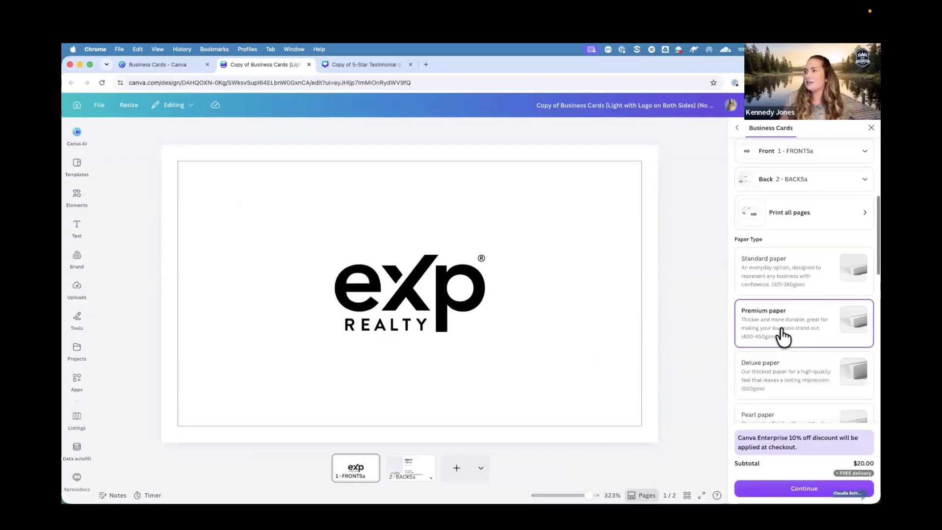
scroll(783, 336, down, 10)
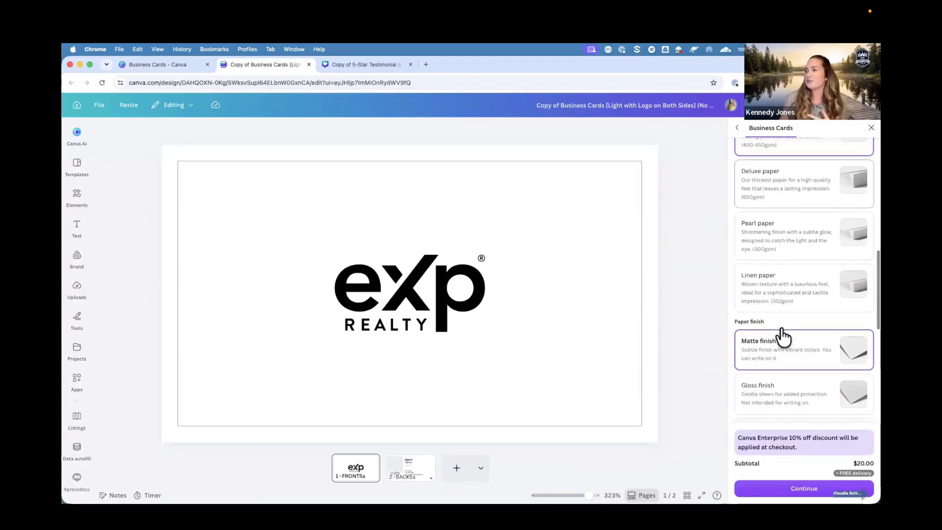
scroll(783, 337, up, 3)
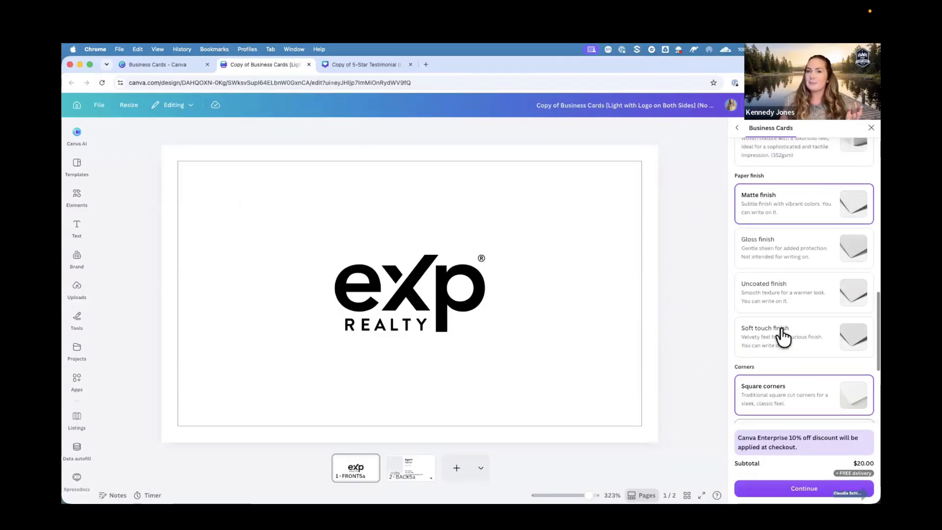
scroll(783, 337, down, 5)
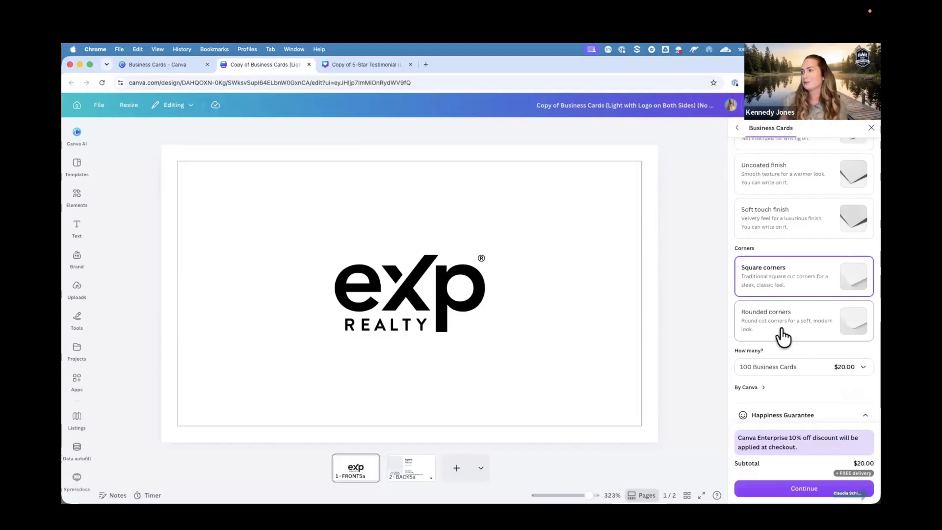
scroll(783, 338, down, 2)
scroll(783, 336, up, 10)
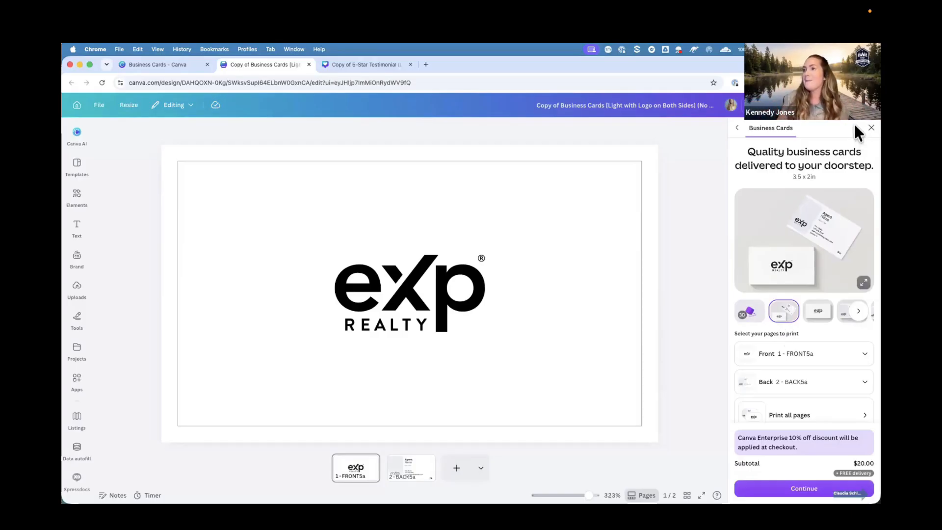
click(870, 128)
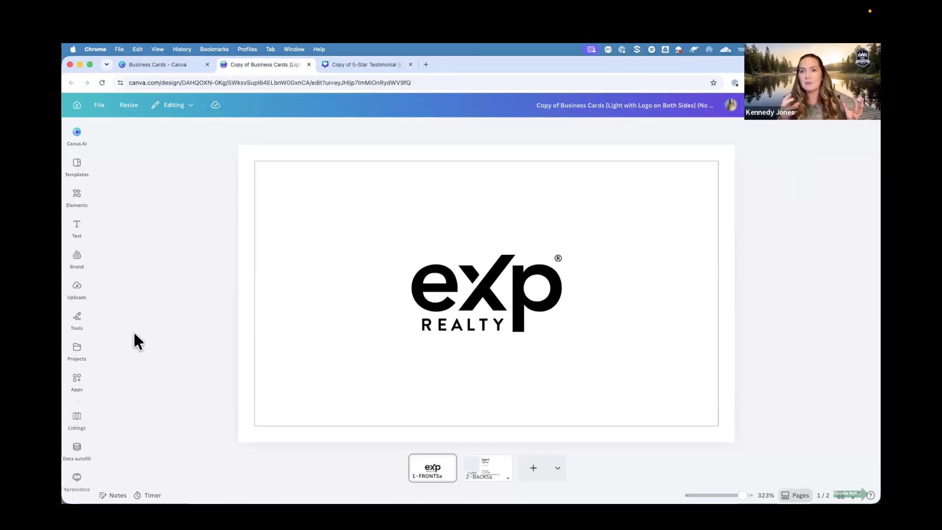
Search the apps for Xpressdocs and open it on the business card design.
click(77, 380)
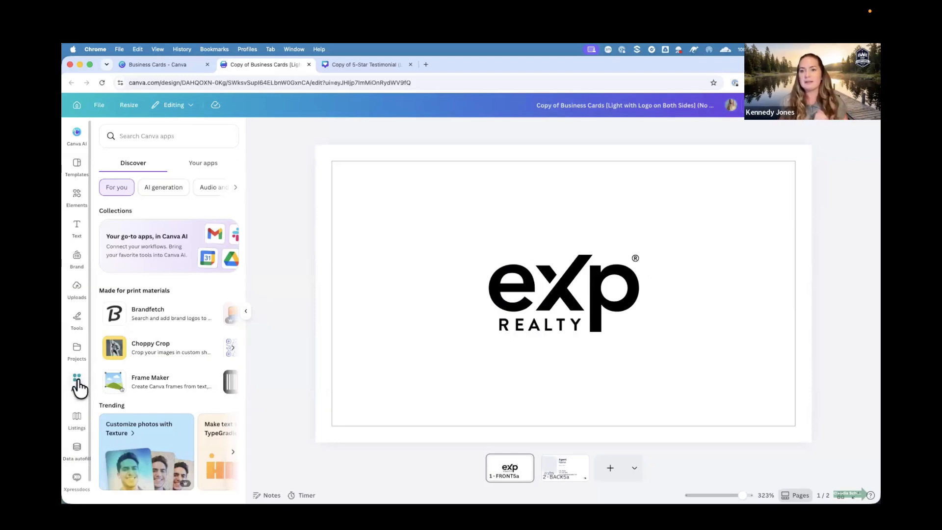
click(150, 141)
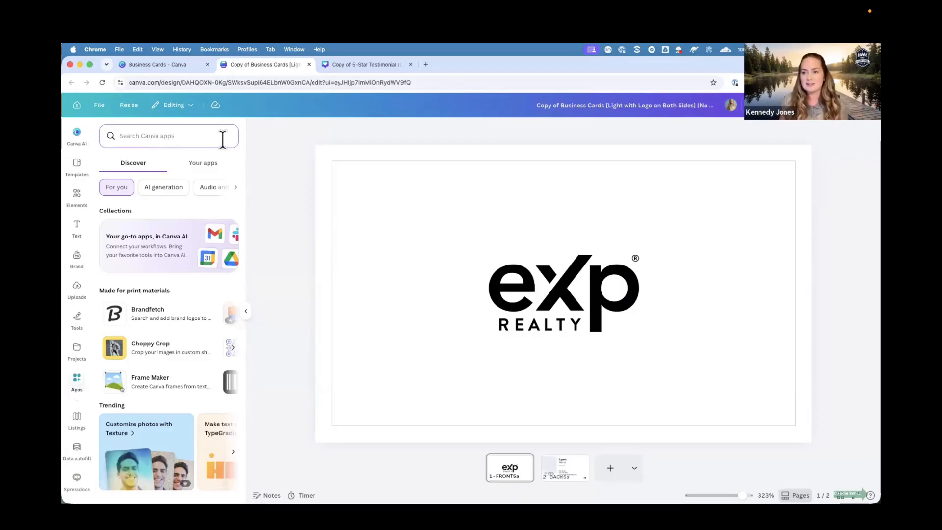
text(xpr)
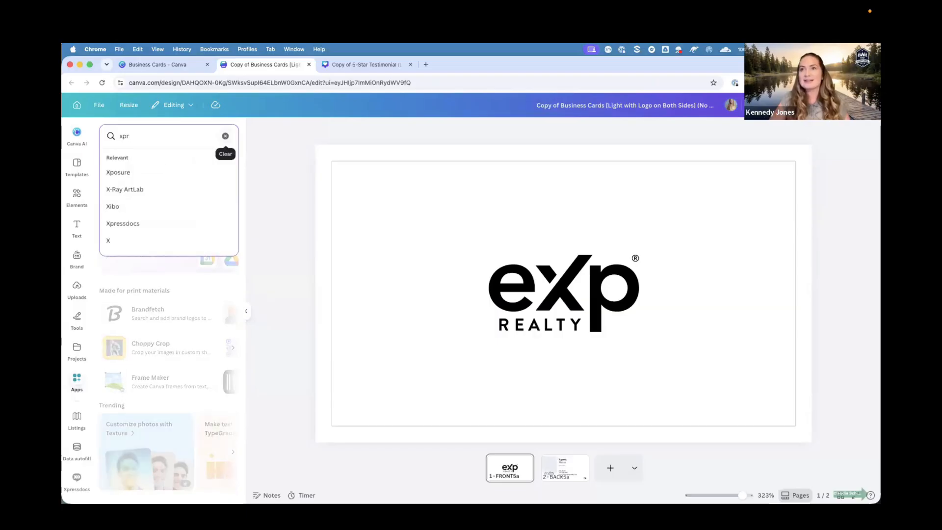
key(BackSpace)
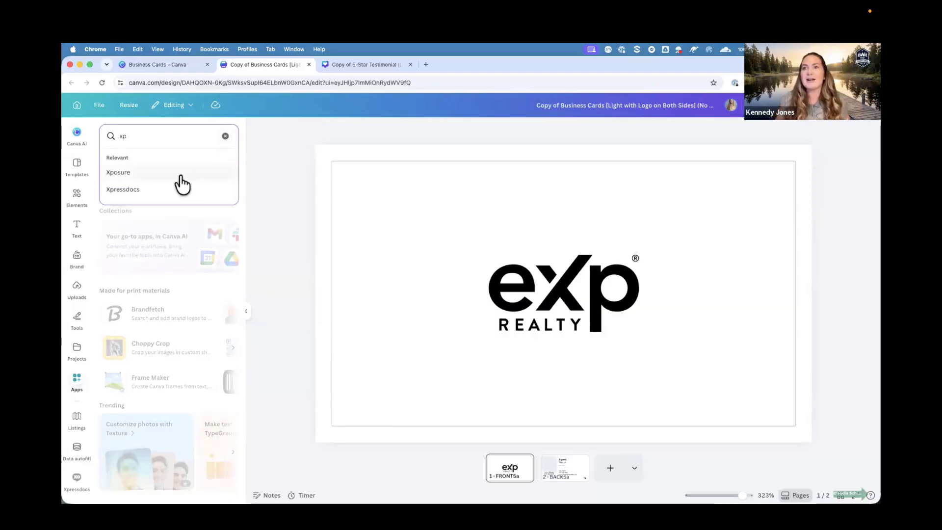
click(164, 188)
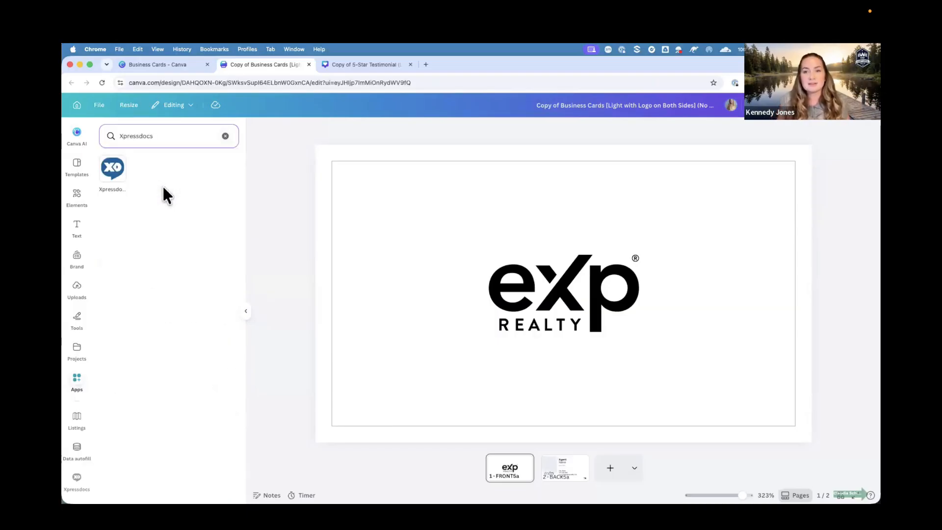
click(112, 174)
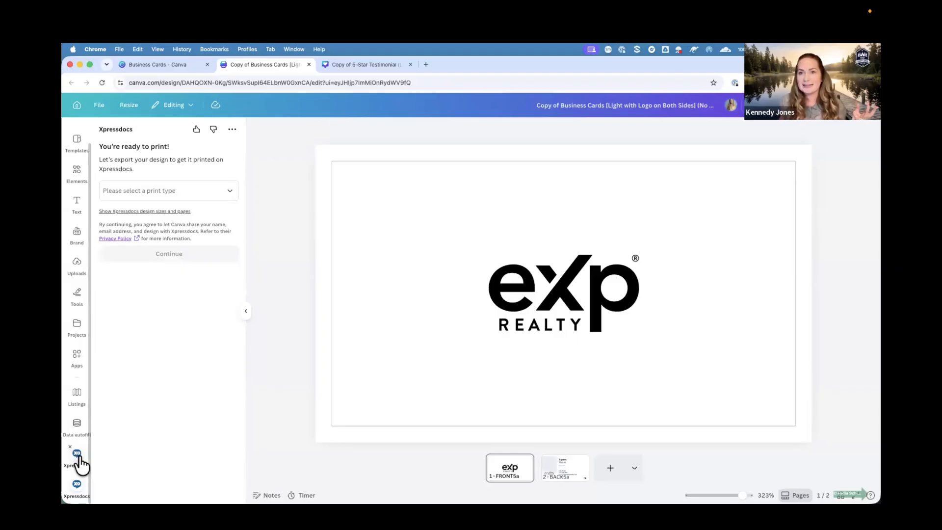
Export the card through Xpressdocs as a two-sided business card and continue to the Xpressdocs site.
click(193, 199)
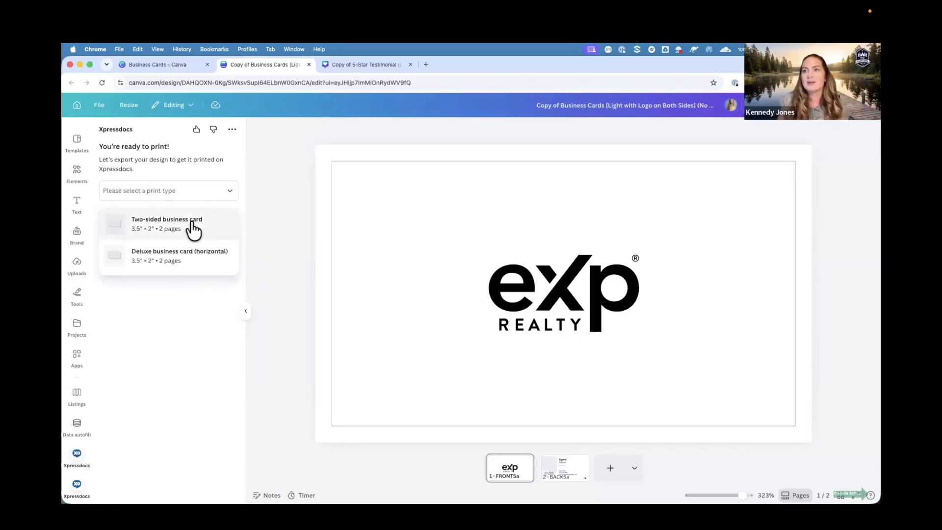
click(193, 223)
click(173, 267)
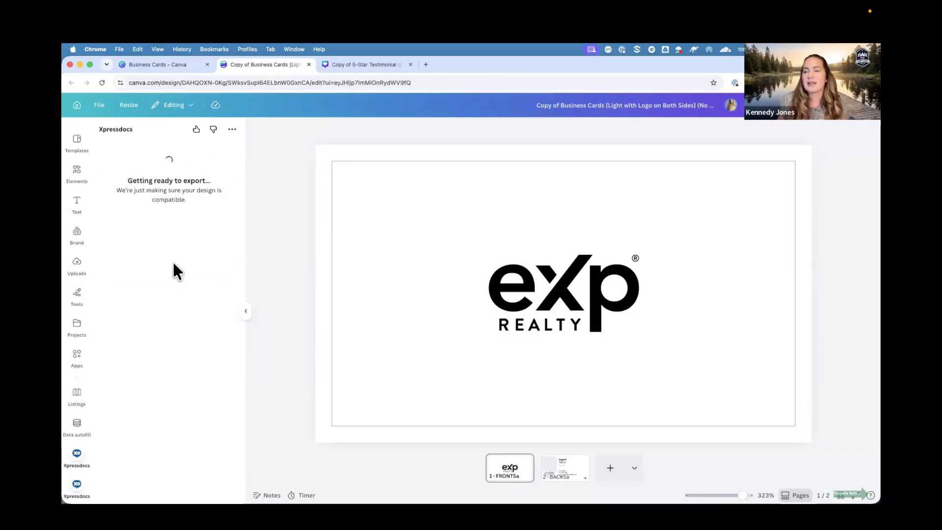
click(157, 179)
click(167, 153)
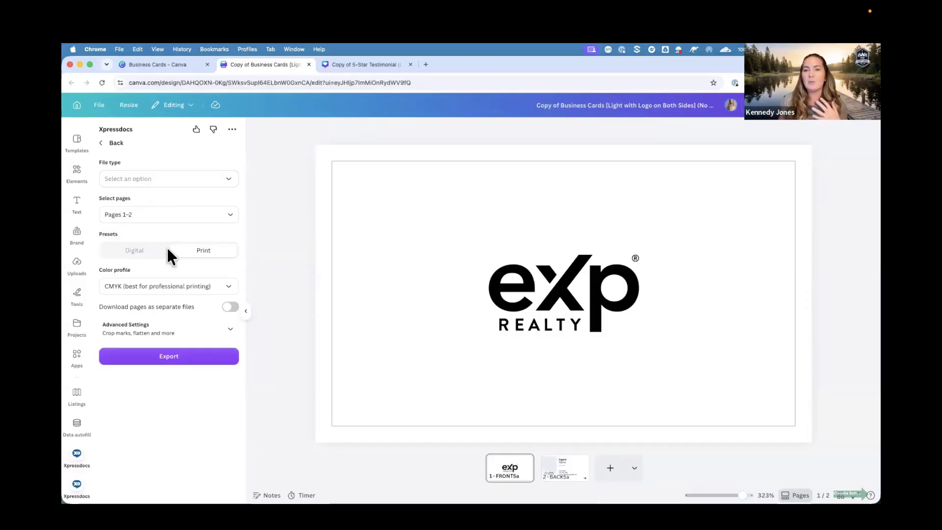
click(173, 358)
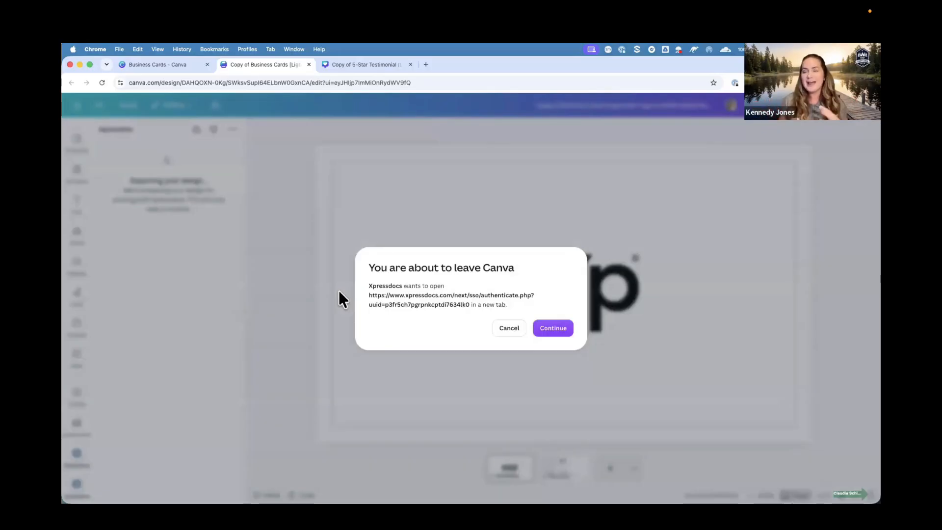
click(546, 327)
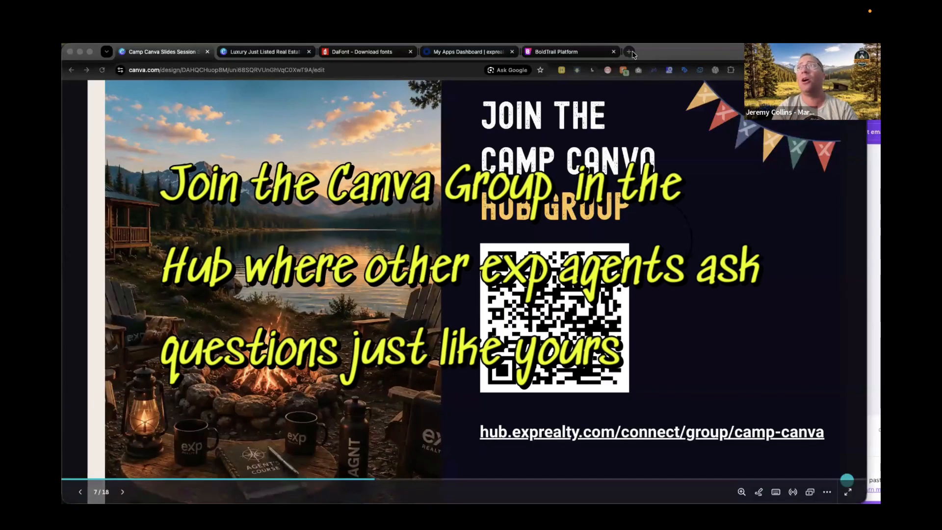
Open a new browser tab and go to the eXp Hub at hub.exprealty.com.
click(629, 52)
text(ub)
key(Return)
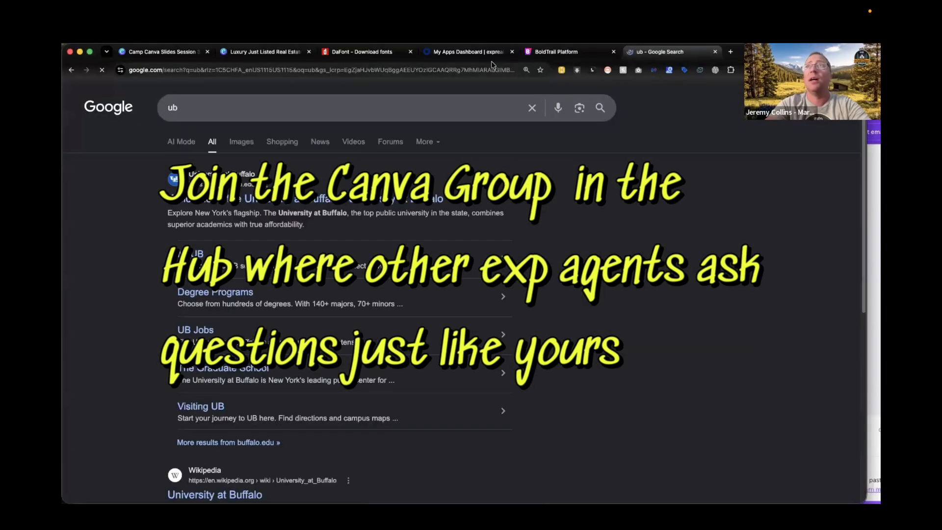
click(478, 70)
text(hub)
key(Return)
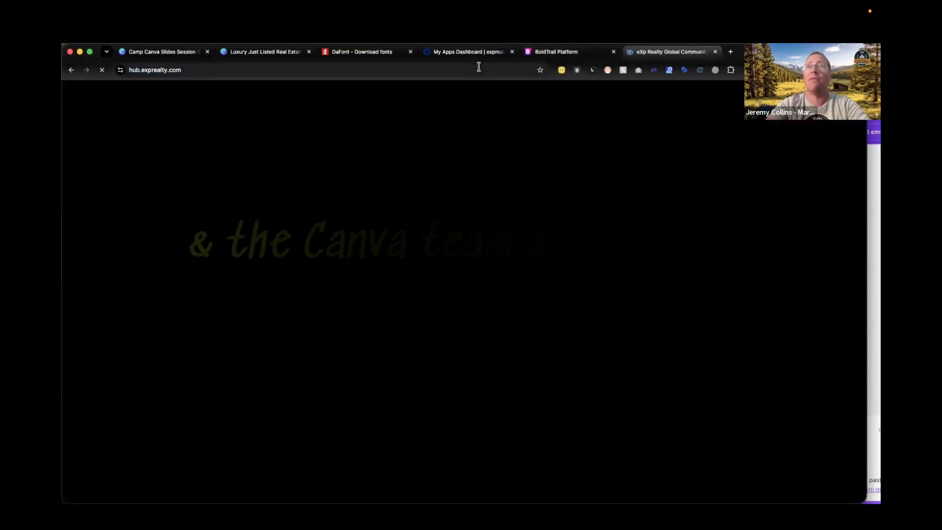
Open the Camp Canva group from the Hub's groups, reload the page, and browse its posts.
click(96, 203)
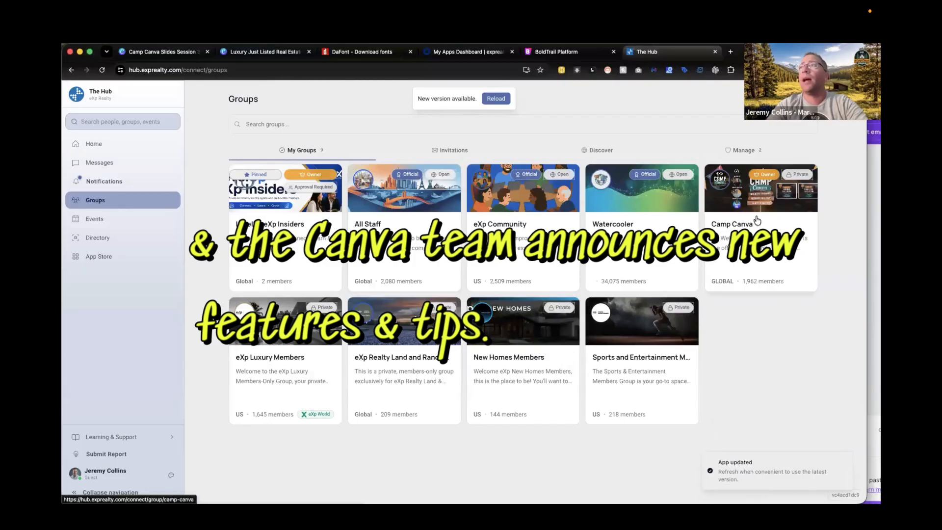
click(783, 217)
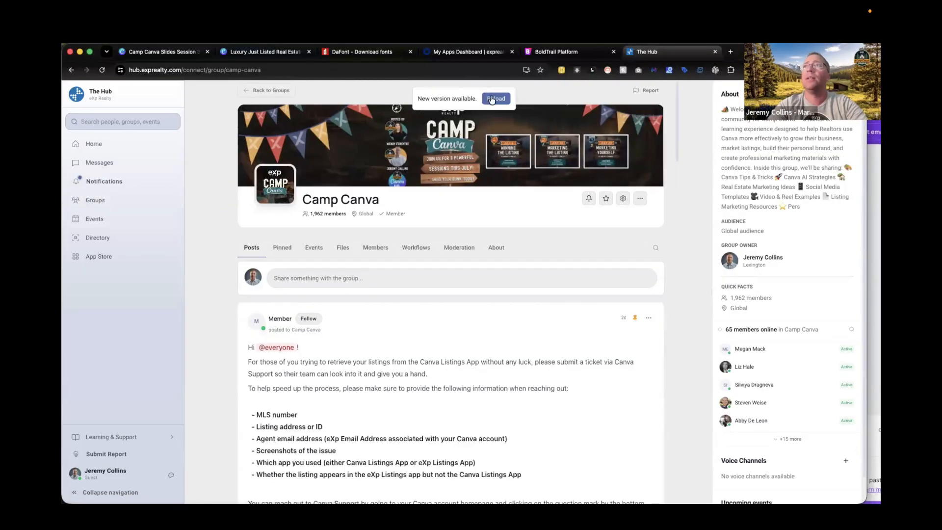
click(494, 100)
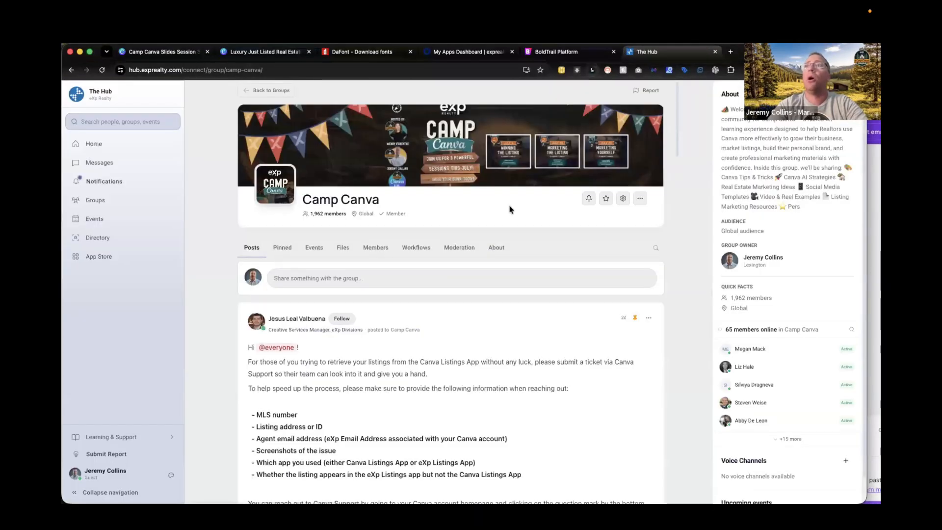
scroll(465, 349, down, 2)
scroll(465, 349, down, 15)
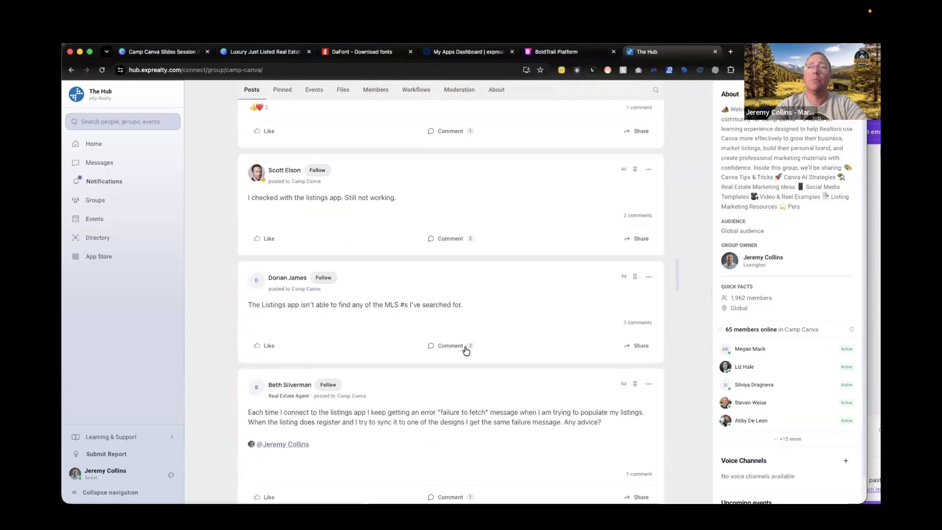
scroll(465, 350, up, 15)
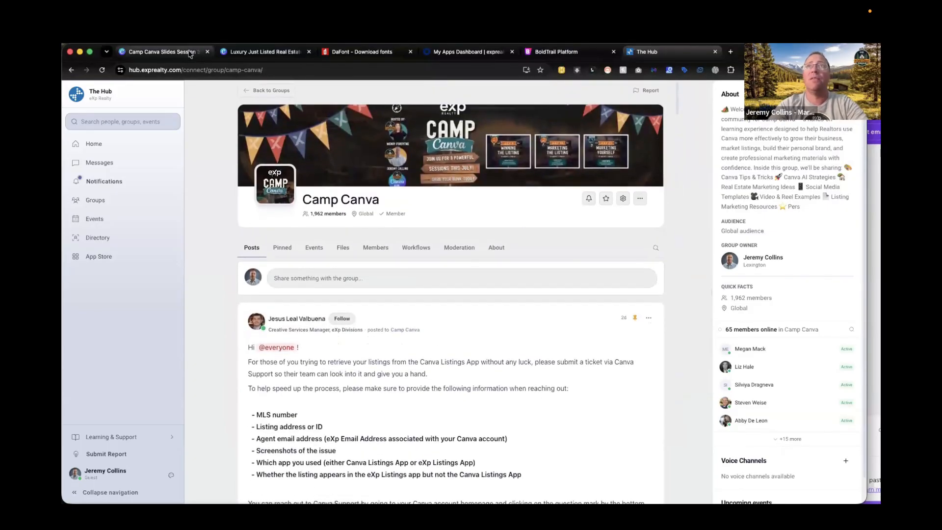
Return to the Camp Canva slides tab and advance to the next slide.
click(180, 55)
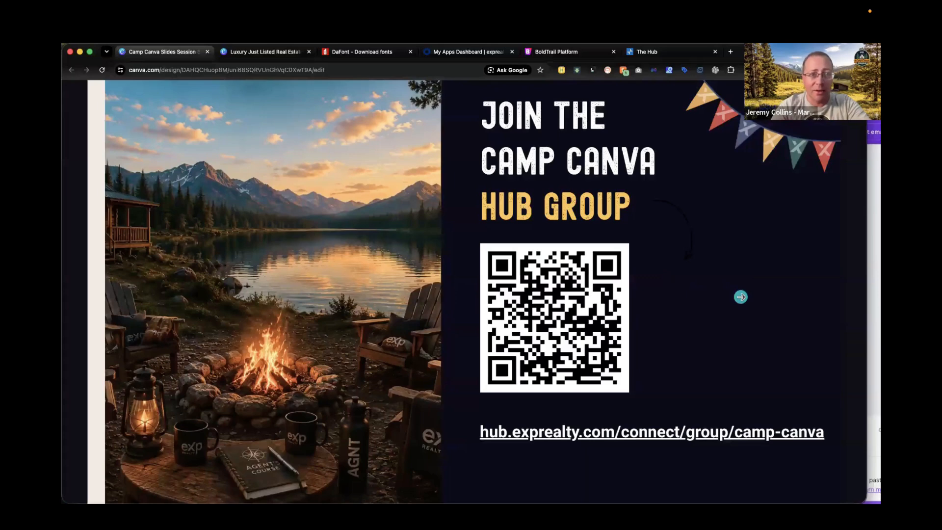
click(740, 296)
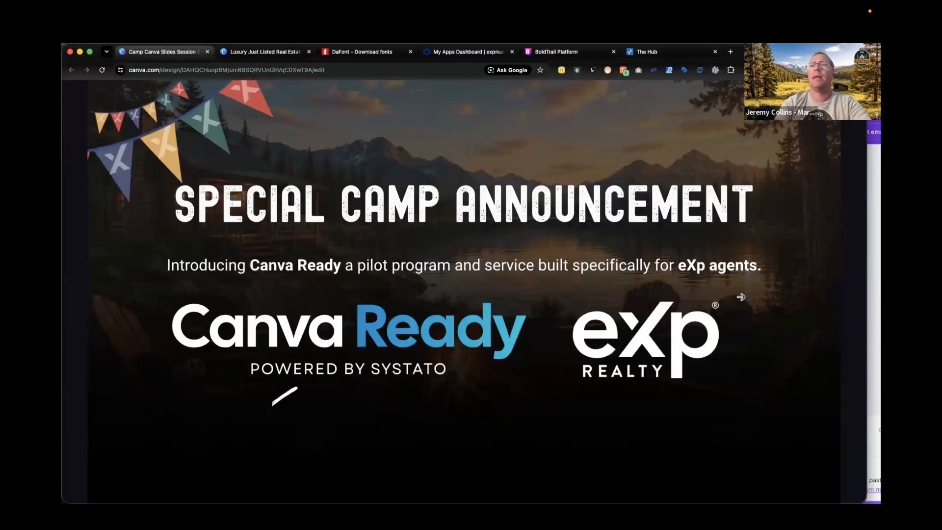
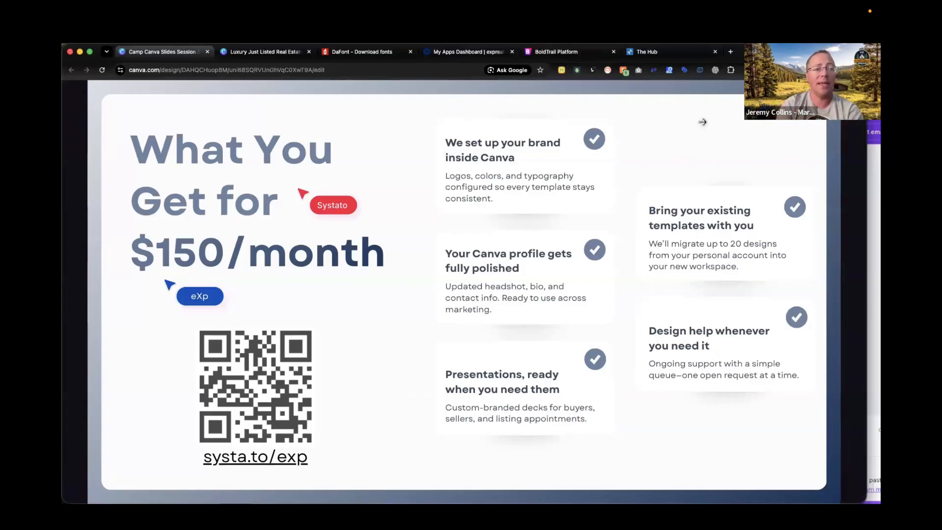
Page through the Camp Canva slides to the session replay and resources slide.
key(Right)
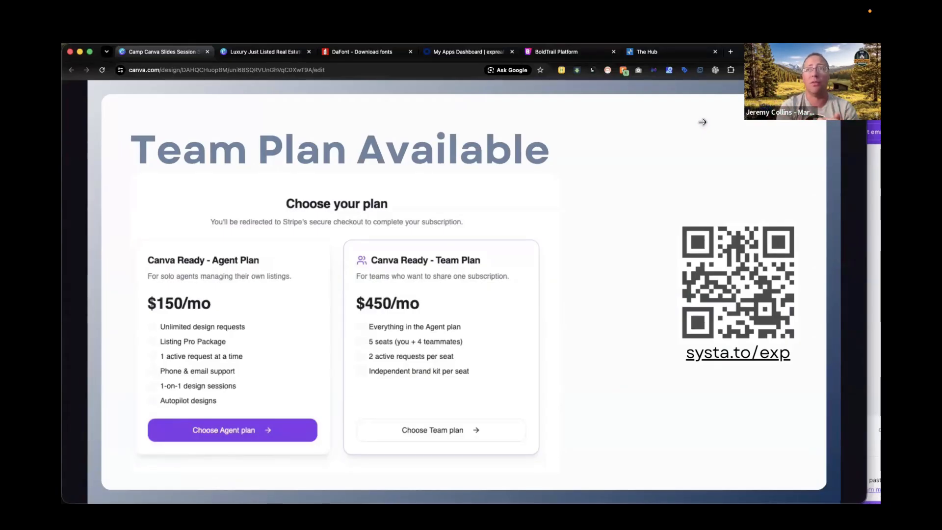
mouse_move(111, 414)
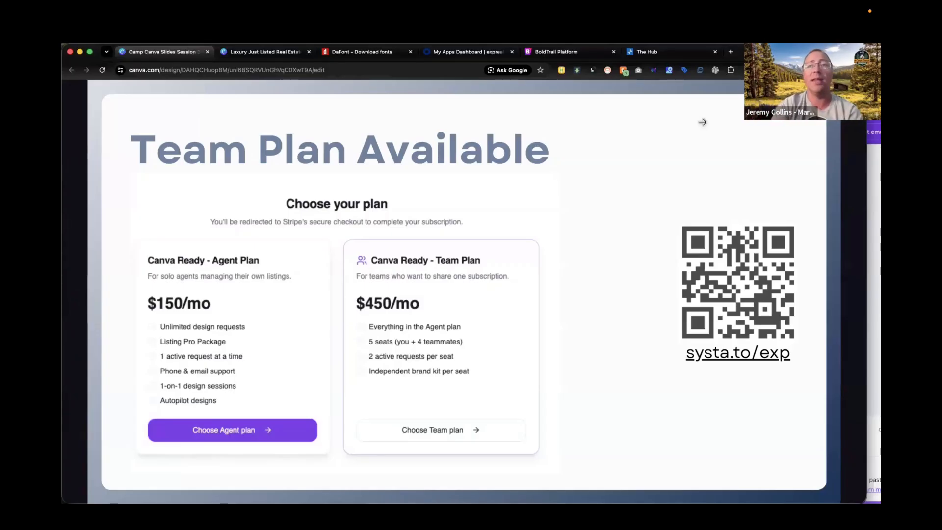
key(Right)
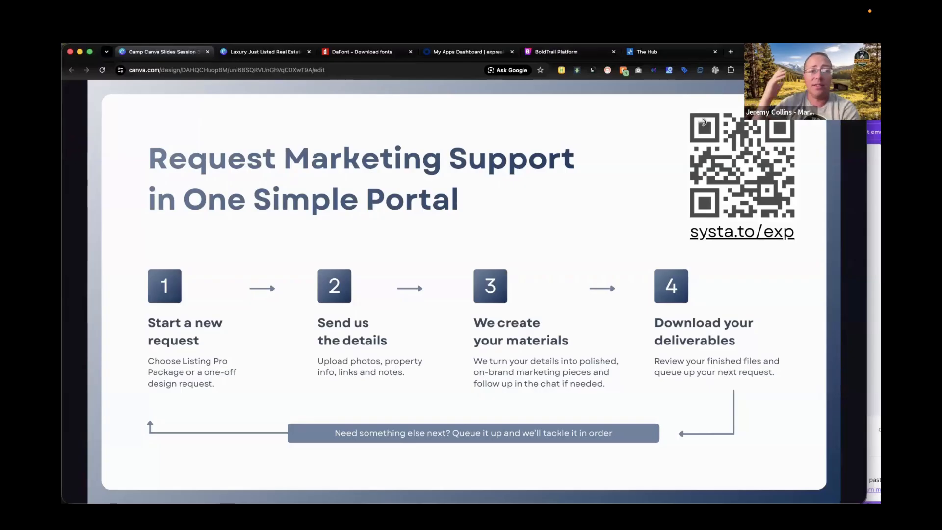
click(702, 122)
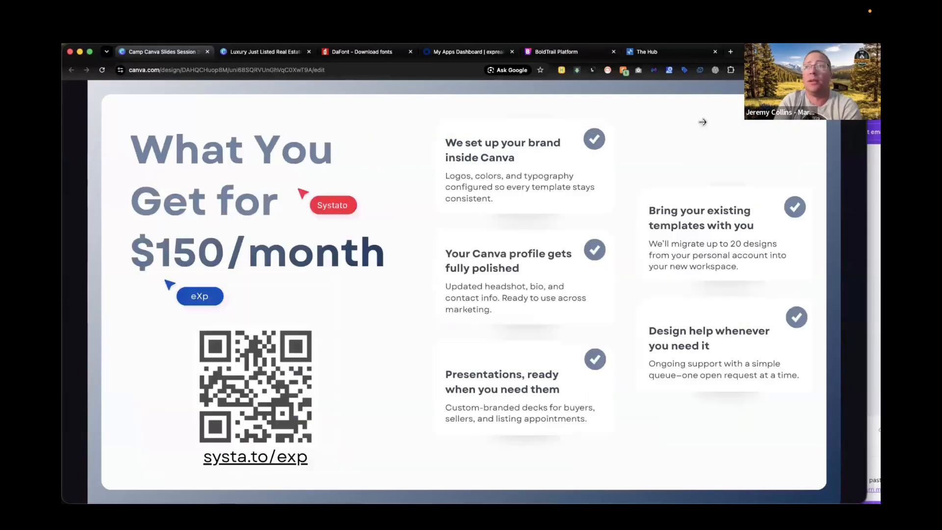
click(703, 123)
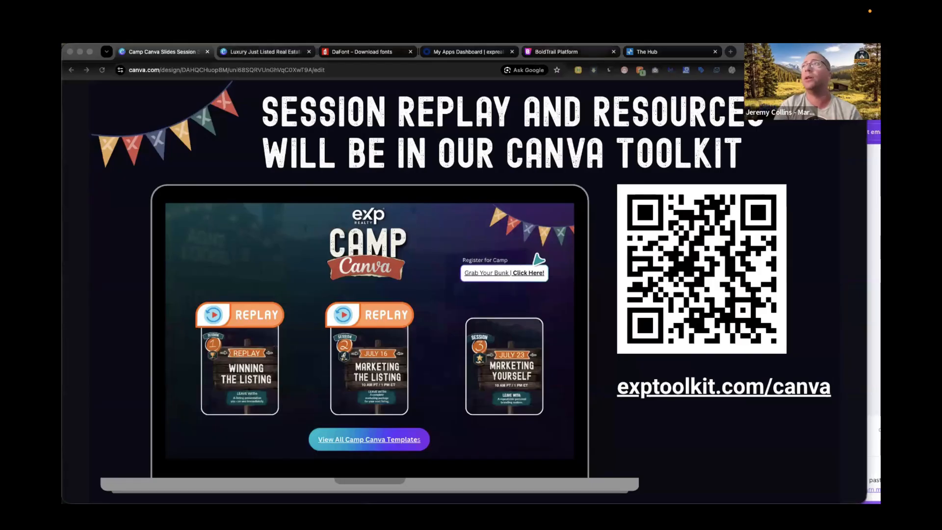
Switch to the window with the Open House newsletter design and scroll through the newsletter.
click(785, 52)
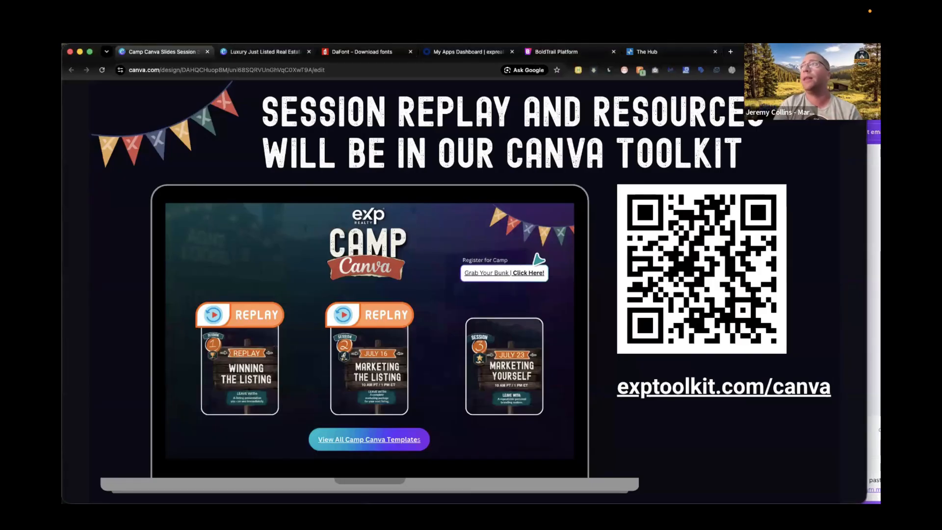
click(869, 181)
drag(744, 90, 695, 53)
click(733, 390)
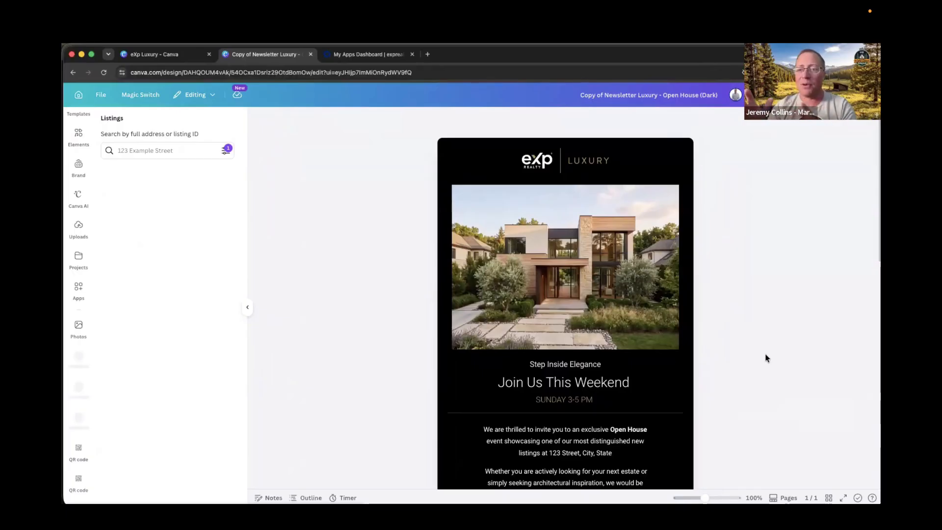
scroll(686, 362, down, 15)
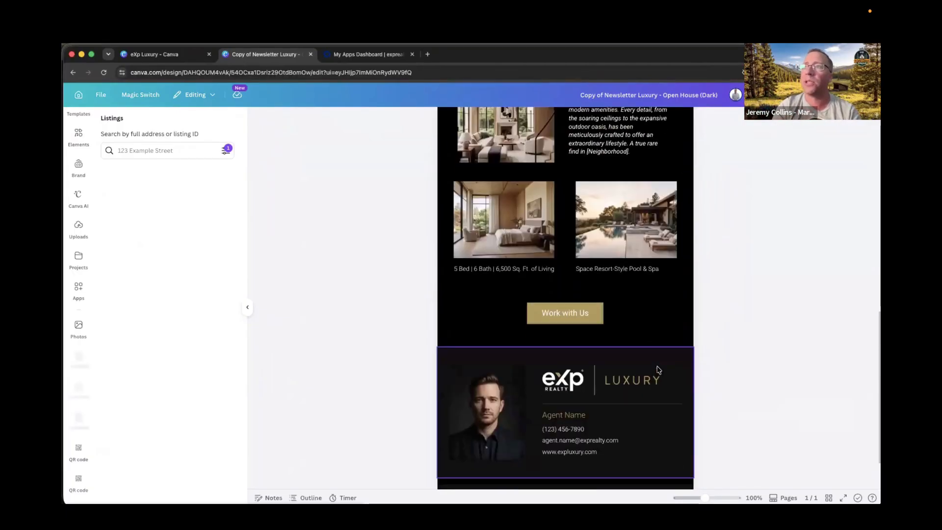
scroll(657, 366, up, 10)
scroll(657, 366, down, 10)
scroll(656, 366, up, 15)
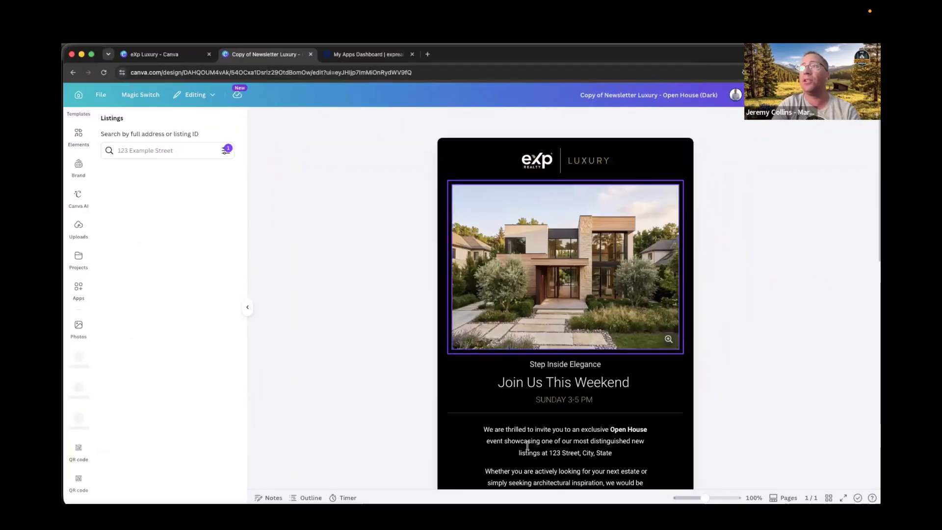
scroll(567, 457, down, 1)
scroll(567, 457, down, 5)
scroll(567, 454, up, 5)
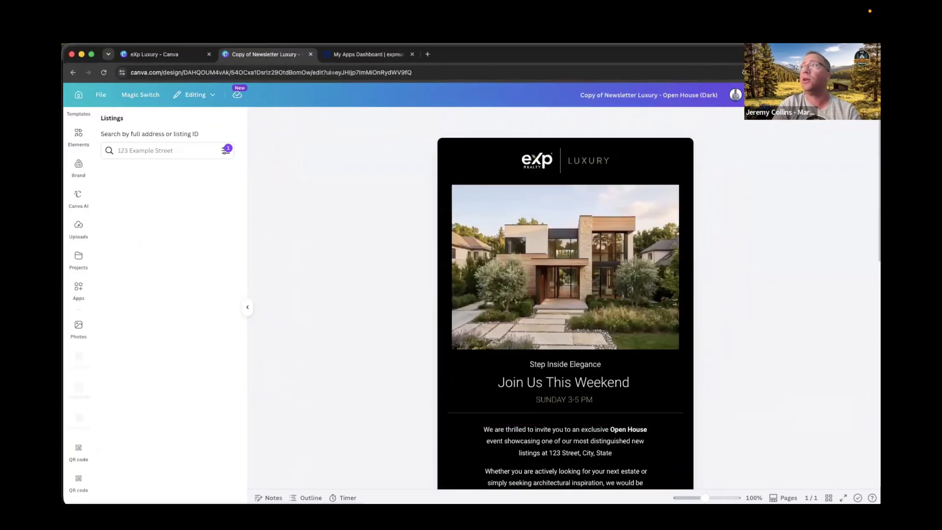
Copy the newsletter design as HTML to the clipboard, allowing the site clipboard access.
click(857, 94)
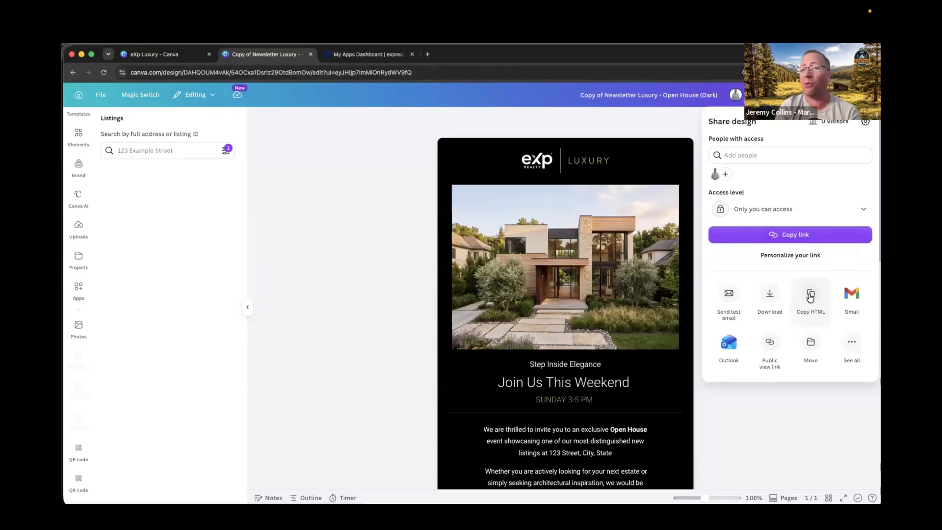
click(810, 293)
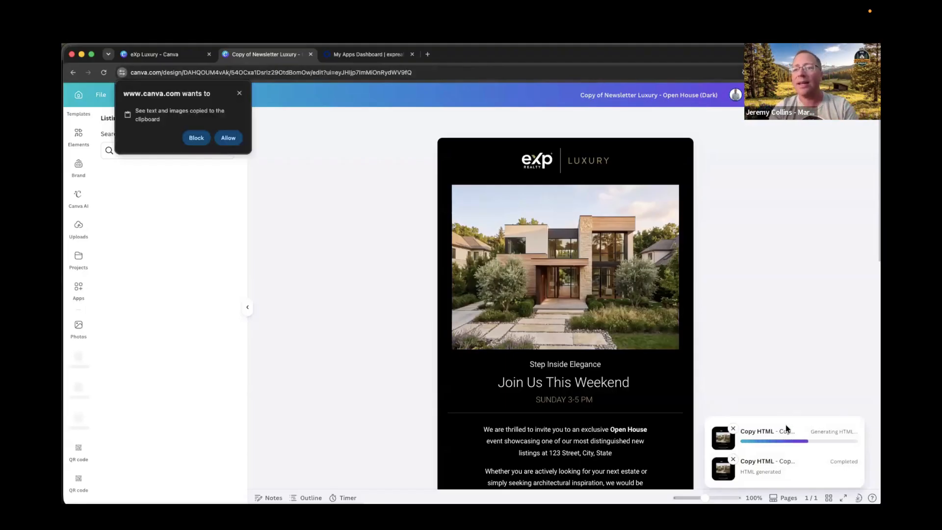
click(229, 138)
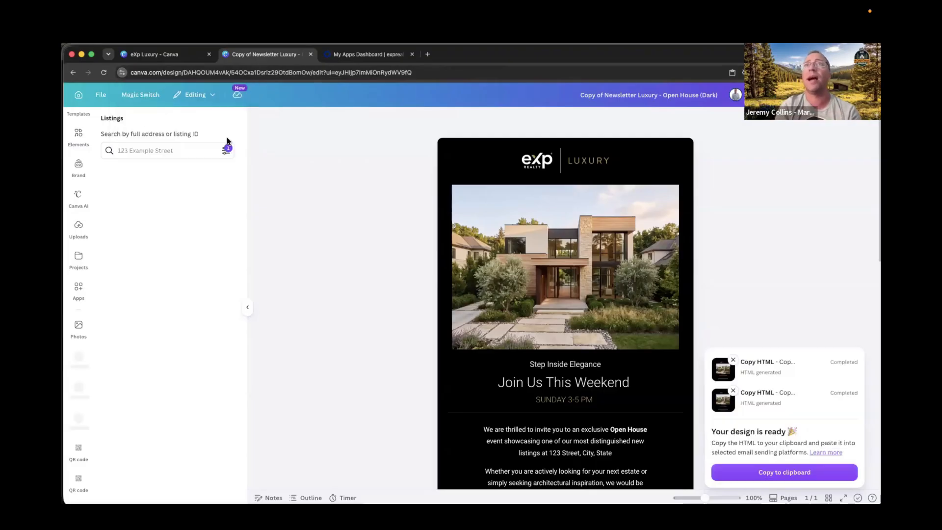
click(781, 475)
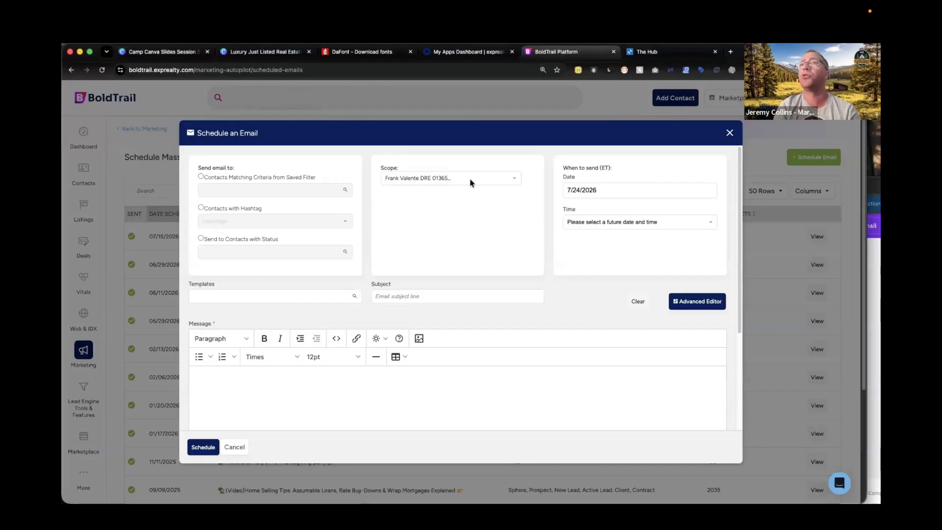
In BoldTrail, start a new scheduled mass email and paste the HTML into the message source code, then save it.
scroll(342, 367, down, 3)
scroll(342, 366, up, 2)
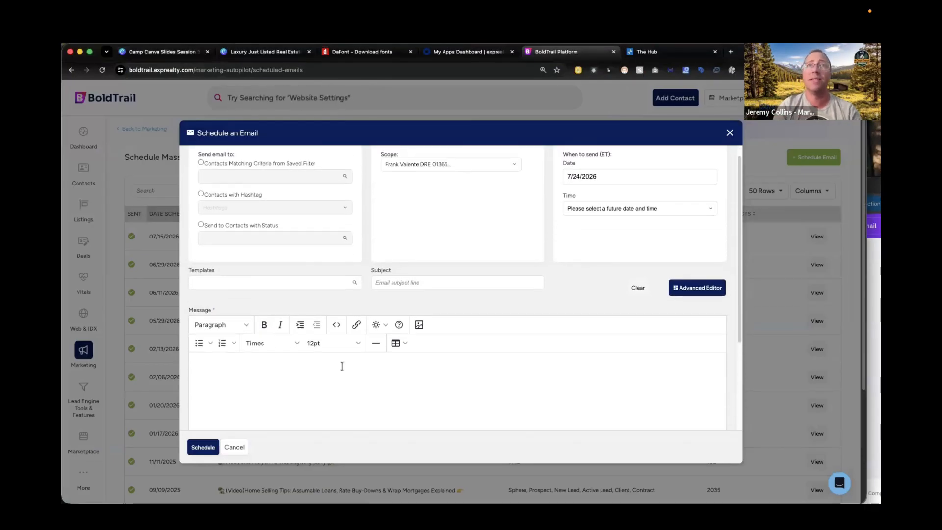
click(730, 132)
click(442, 272)
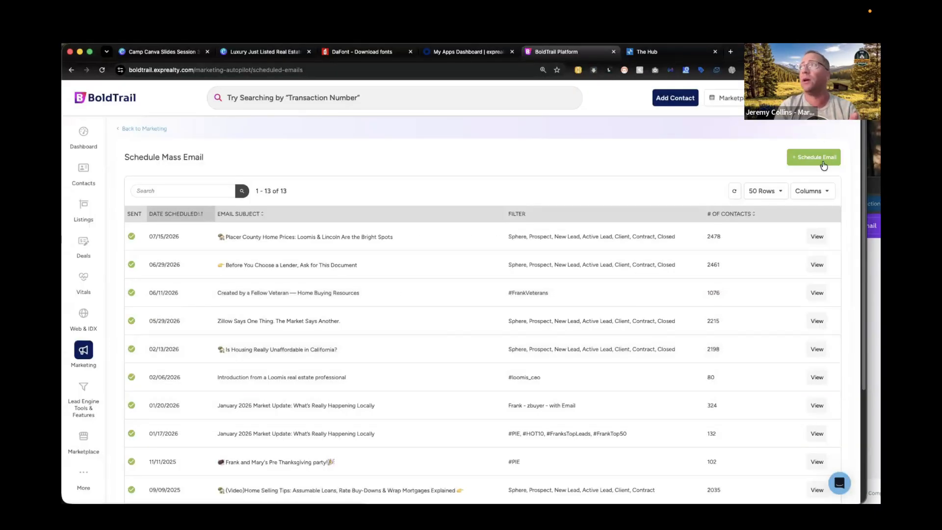
click(824, 162)
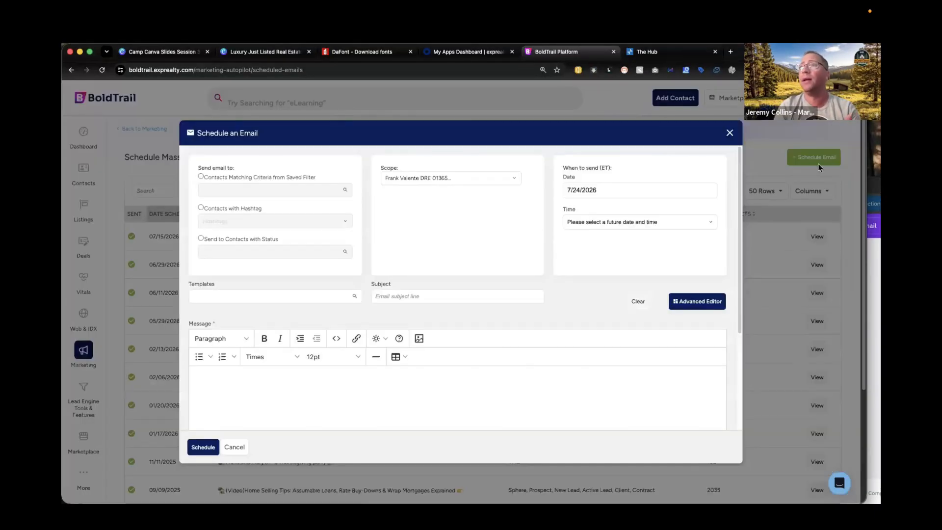
click(337, 338)
key(super+v)
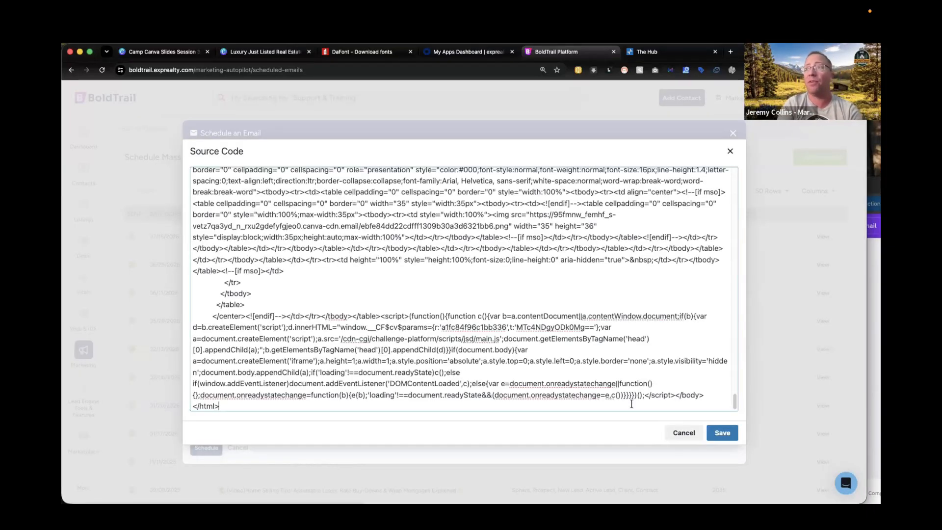
click(710, 433)
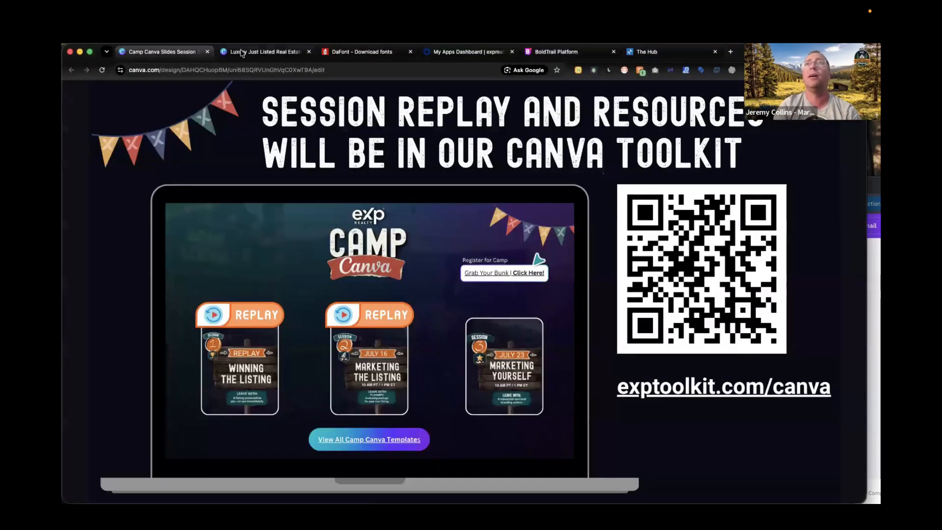
Switch to the DaFont site and browse the recently added fonts.
click(260, 51)
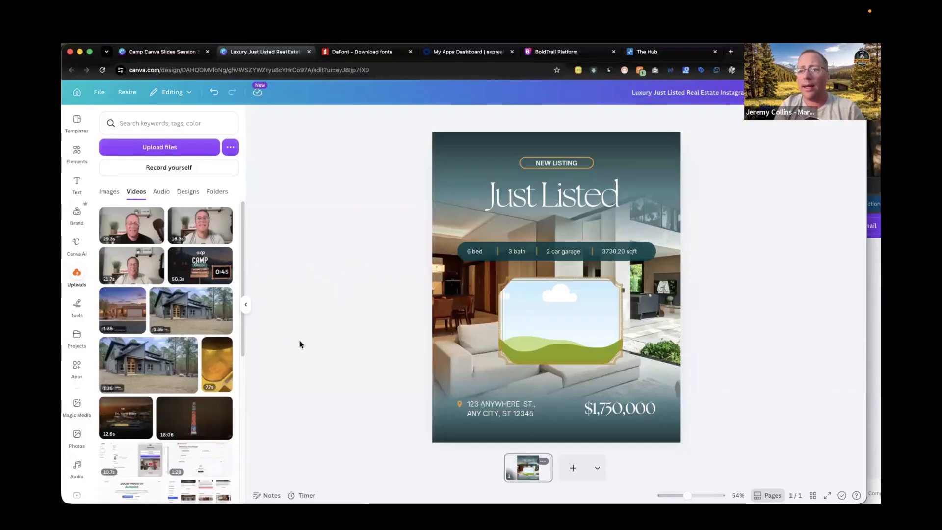
click(369, 54)
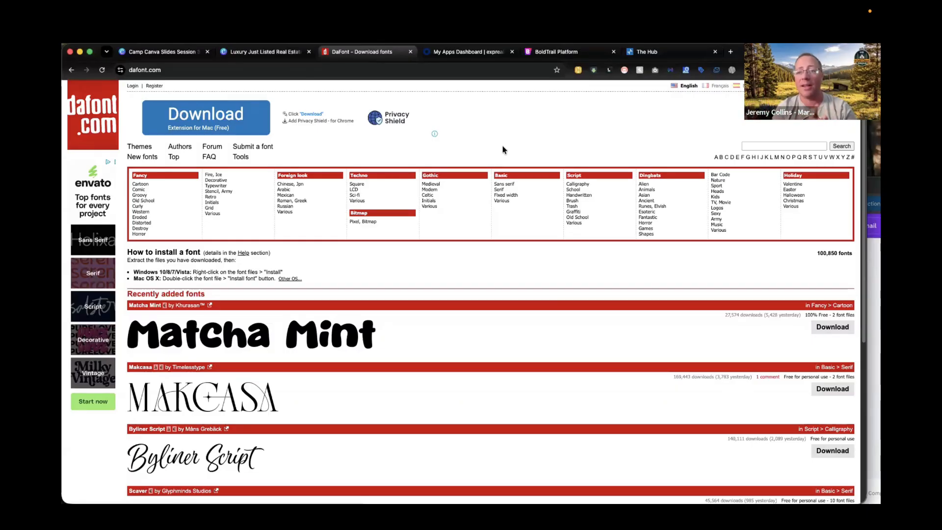
scroll(276, 364, down, 2)
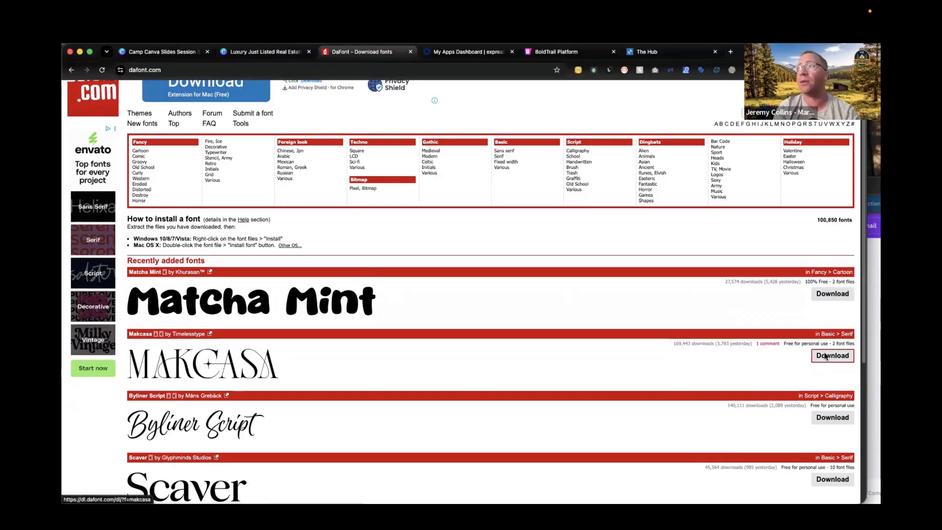
scroll(844, 299, down, 4)
scroll(490, 196, up, 5)
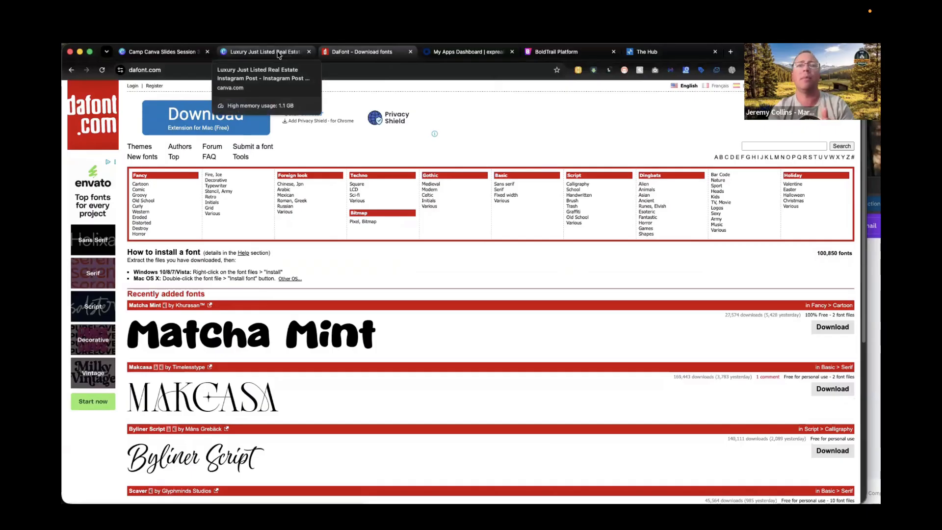
In the Just Listed design, open the brand kit fonts for editing and the uploaded fonts manager, starting and cancelling a font upload.
click(278, 52)
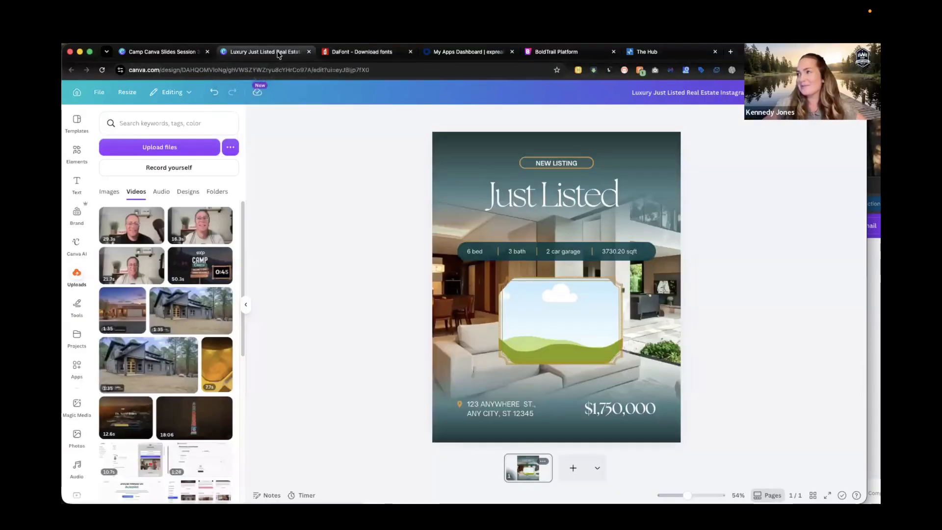
click(76, 216)
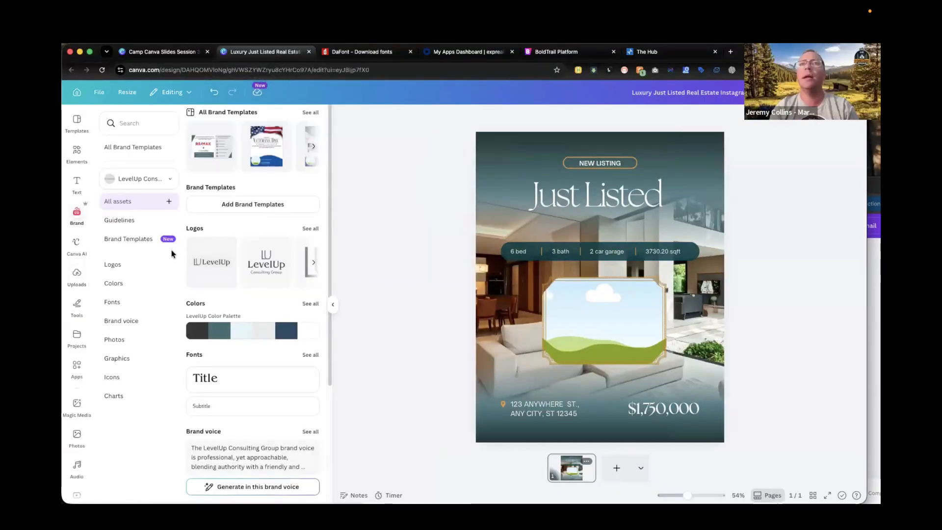
scroll(238, 330, down, 3)
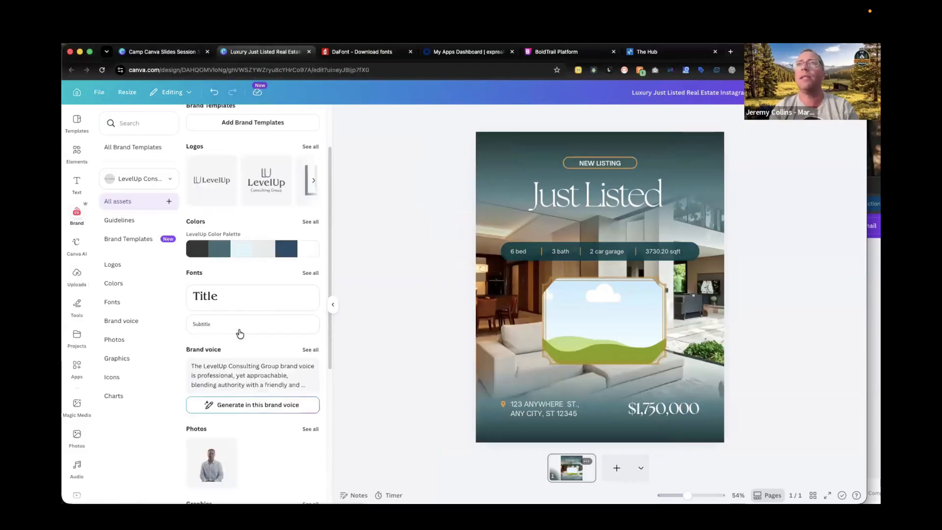
scroll(238, 331, up, 3)
scroll(252, 437, down, 6)
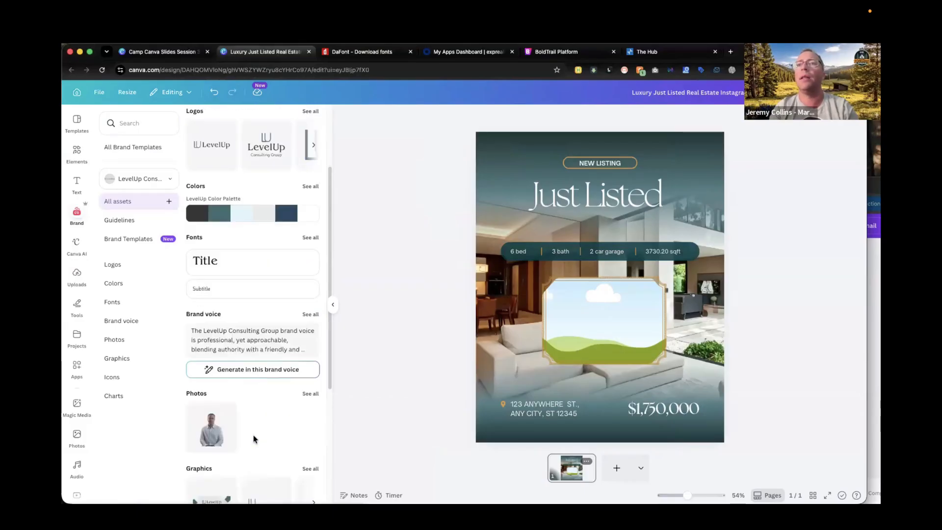
click(112, 303)
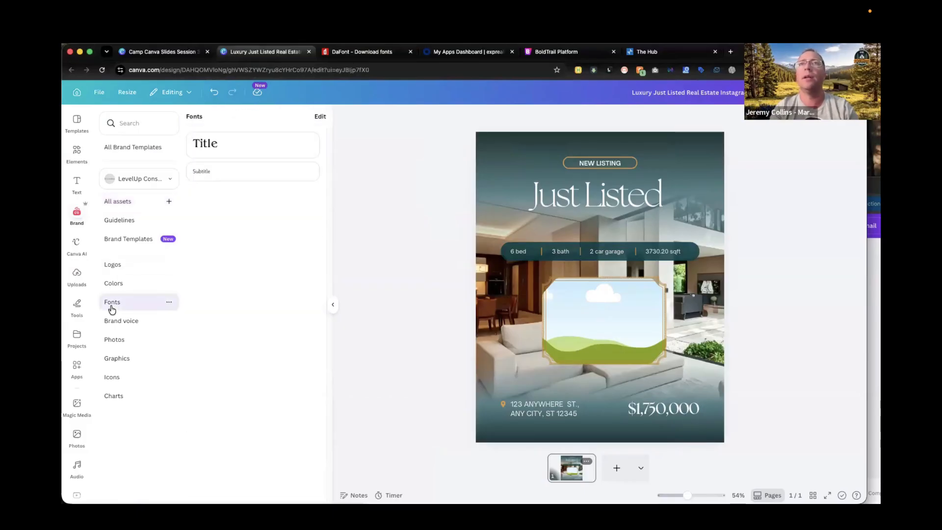
click(319, 120)
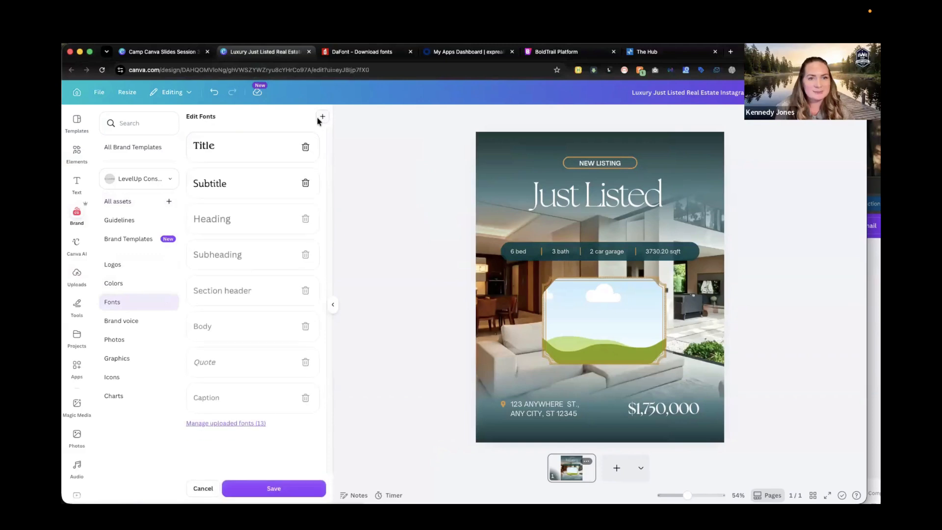
click(222, 423)
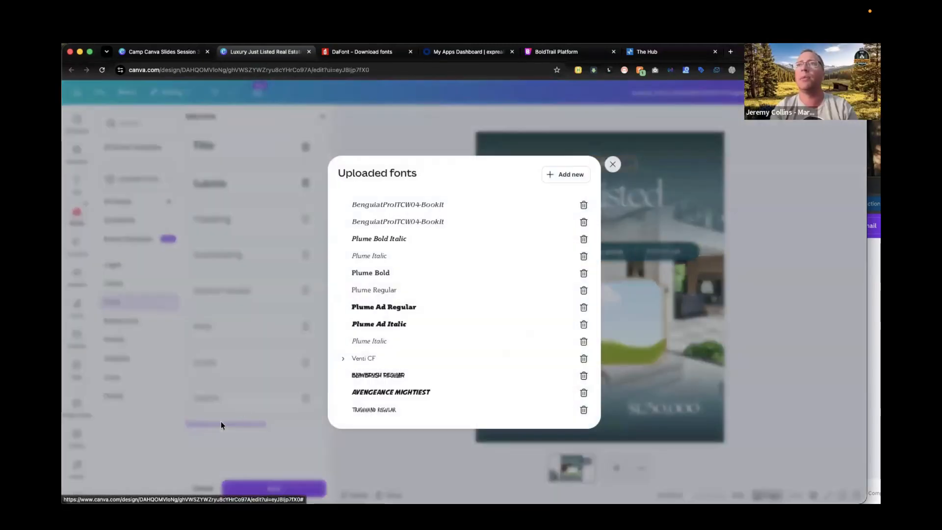
click(571, 176)
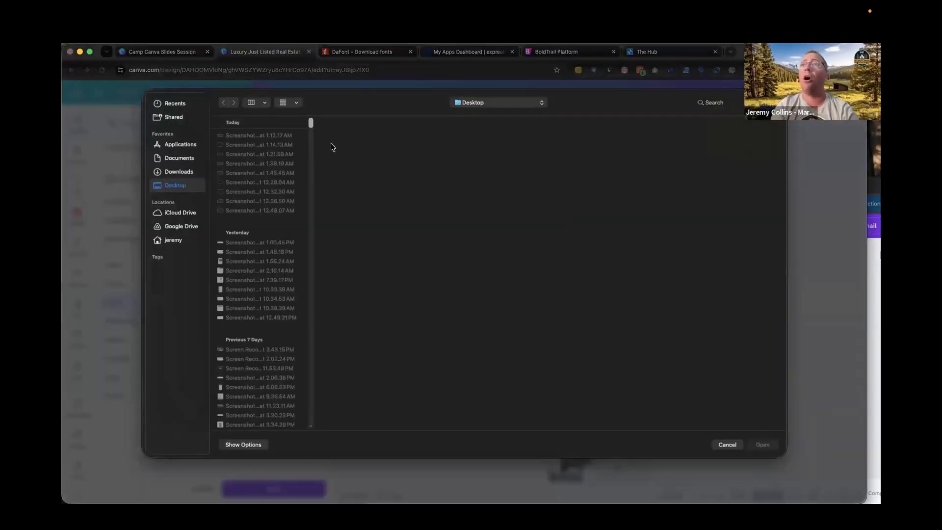
click(727, 445)
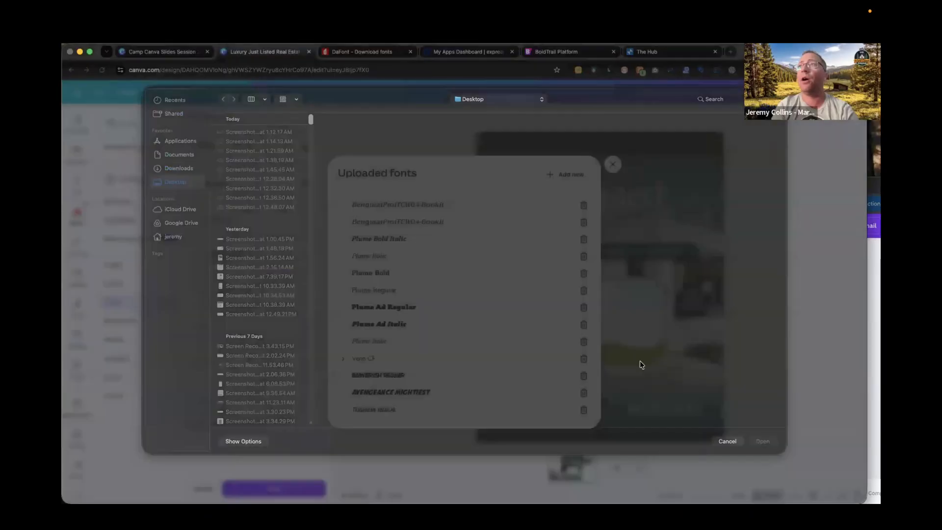
Download the Matcha Mint font from DaFont and save it to the Downloads folder.
click(375, 53)
scroll(704, 333, down, 2)
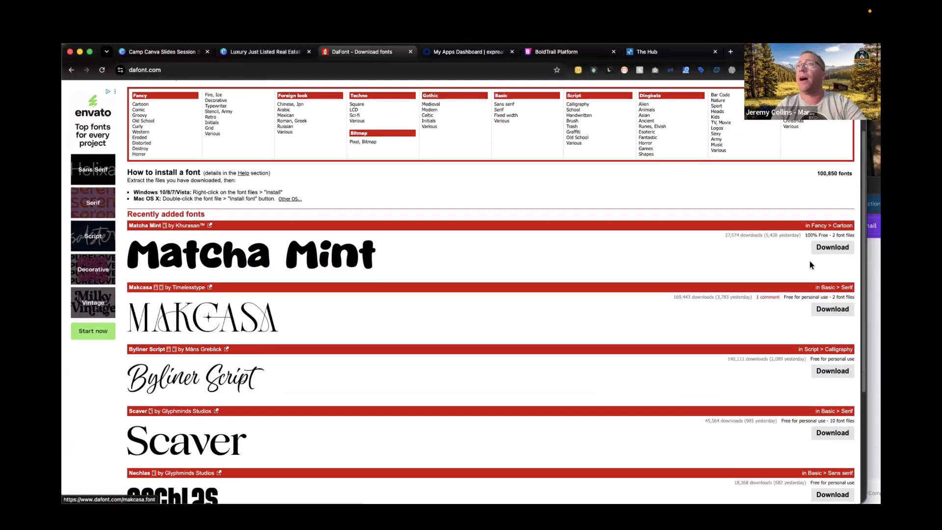
click(833, 248)
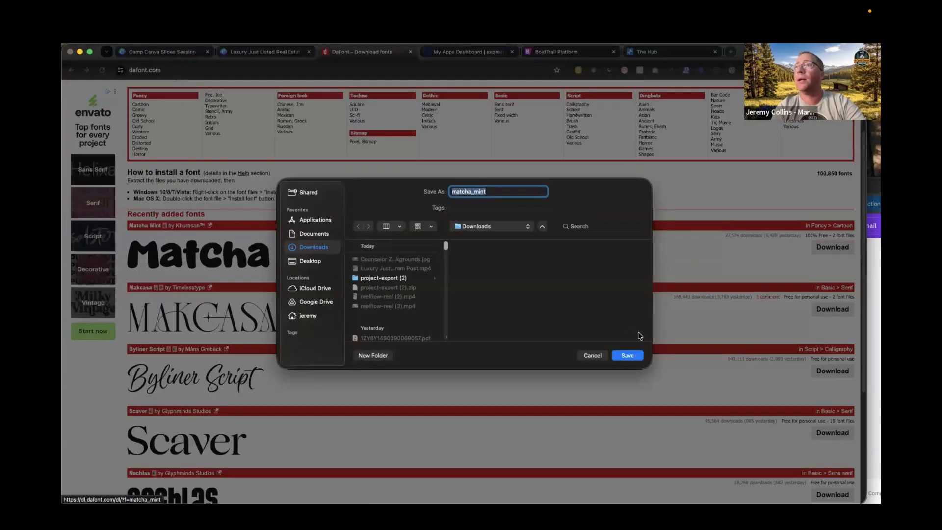
click(628, 355)
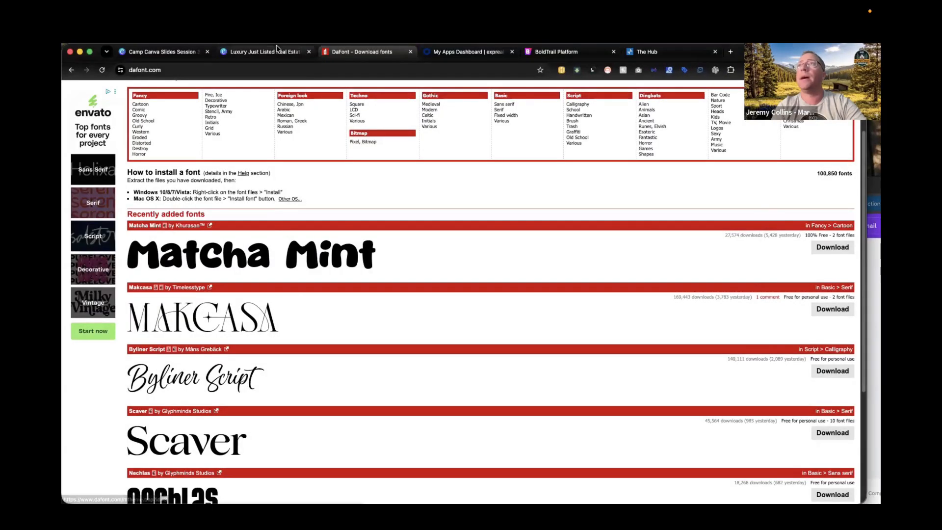
click(260, 52)
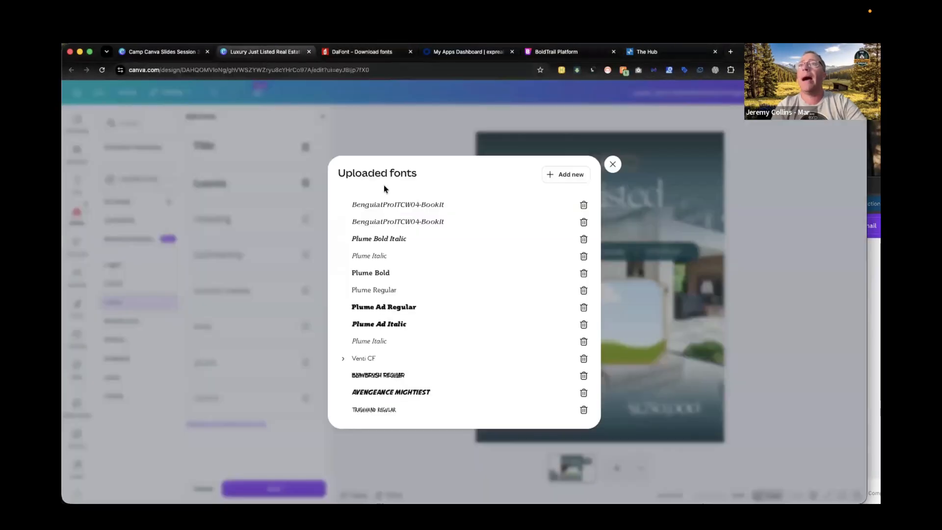
click(564, 175)
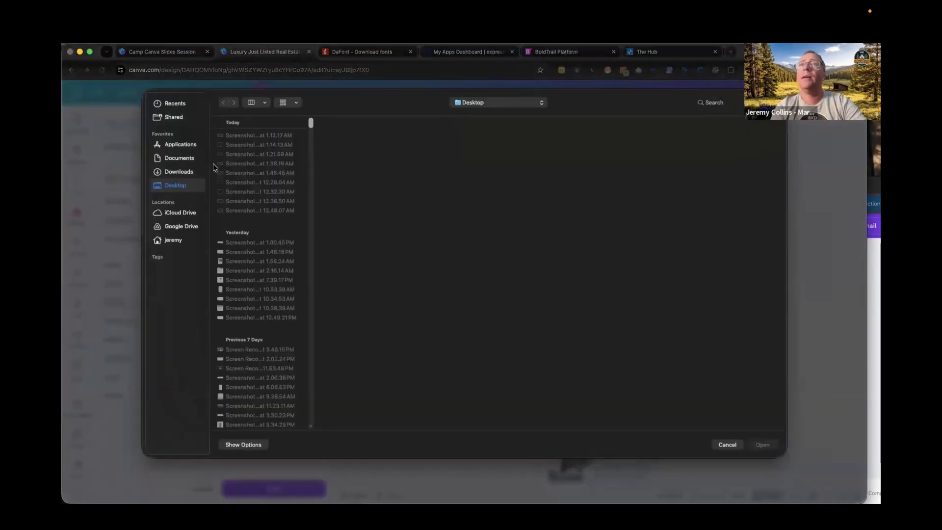
click(179, 173)
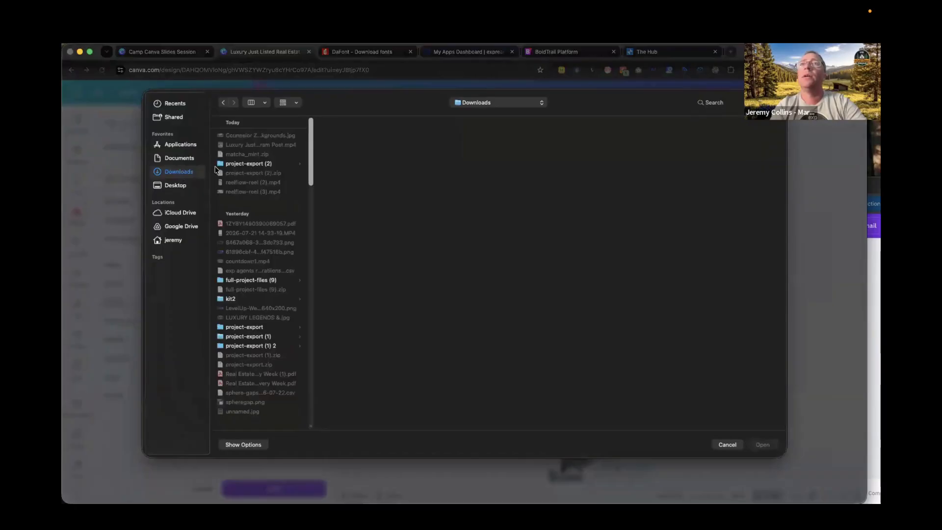
click(160, 157)
click(178, 171)
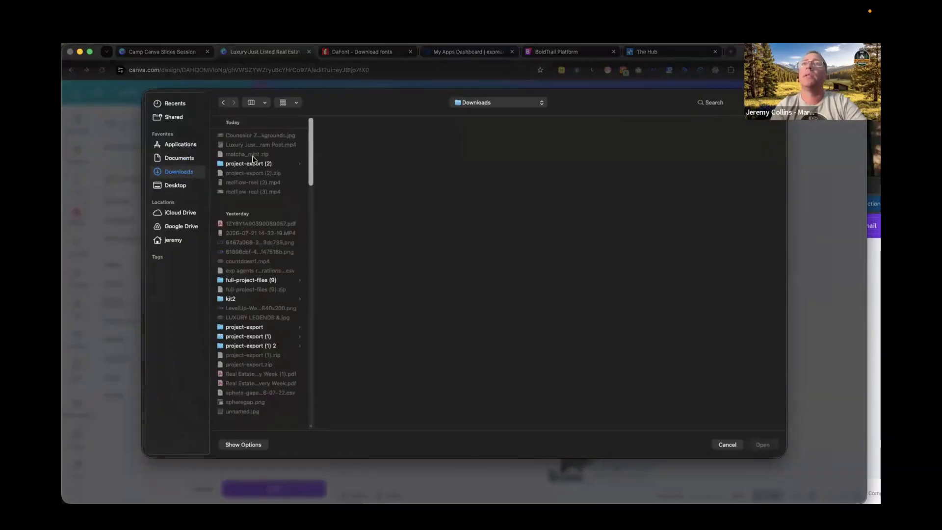
click(249, 161)
click(178, 160)
click(179, 171)
click(726, 445)
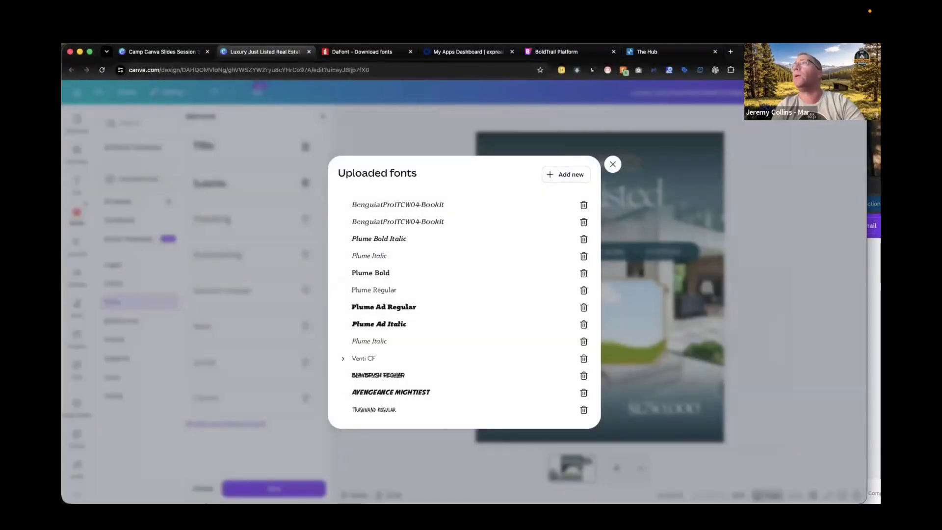
Upload the Matcha Mint.ttf font from the matcha_mint folder in Downloads to the brand kit's uploaded fonts.
click(700, 70)
click(693, 104)
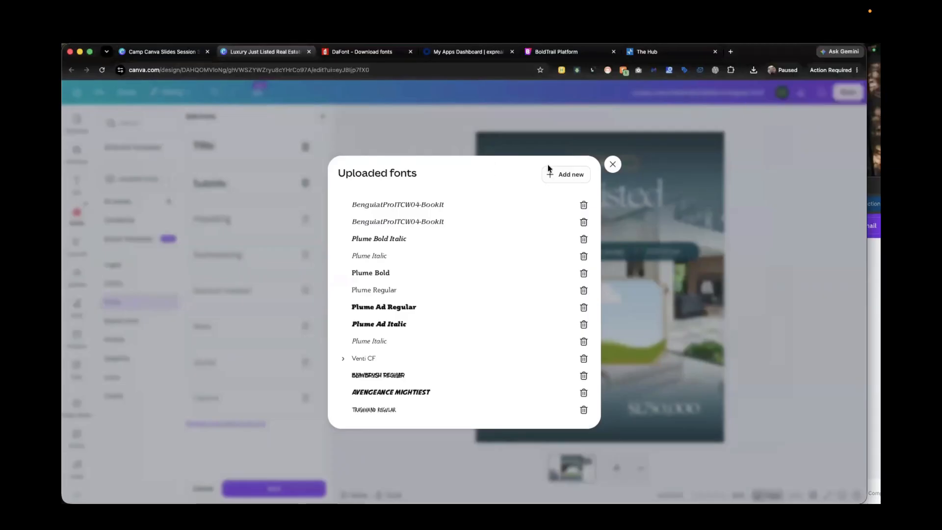
click(567, 174)
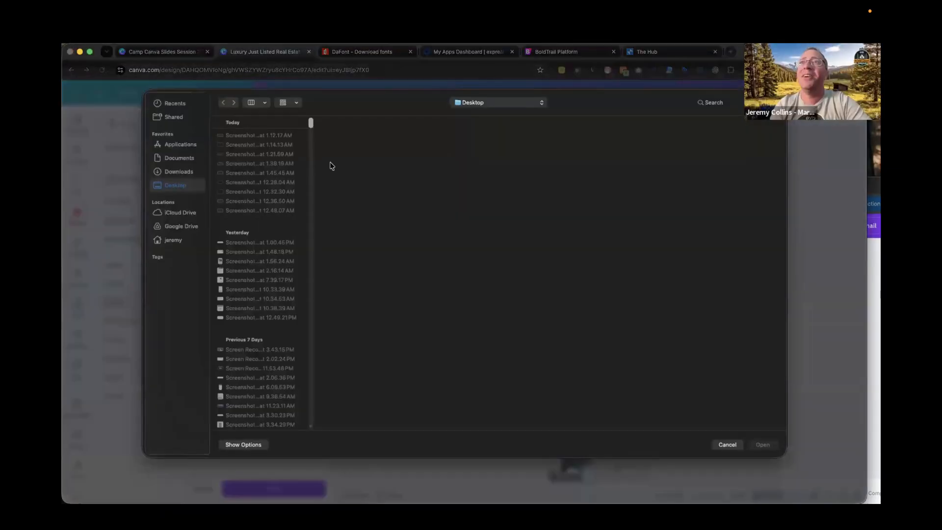
click(174, 172)
click(245, 154)
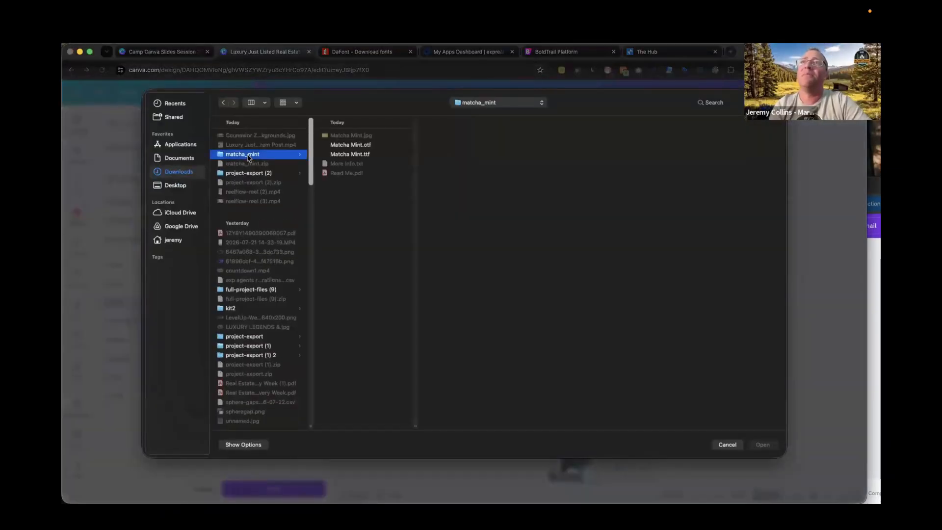
click(349, 144)
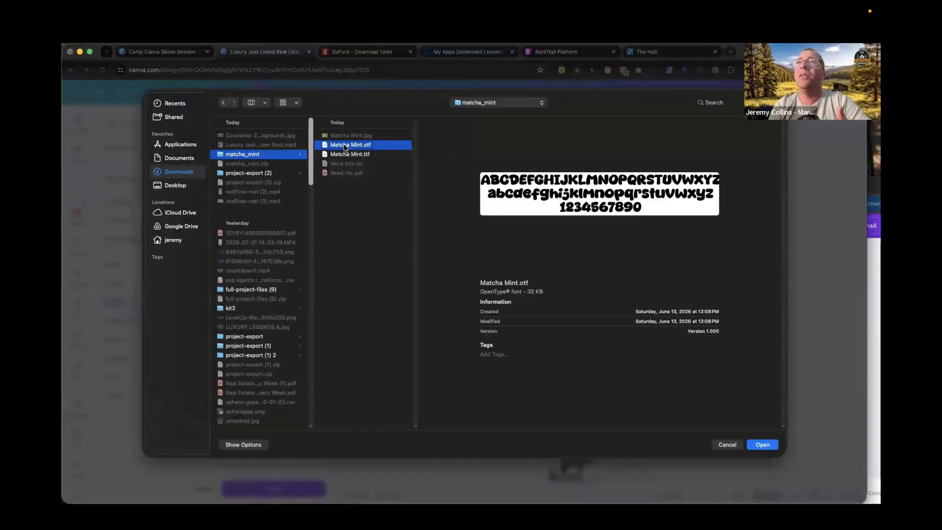
click(345, 154)
click(345, 145)
click(343, 154)
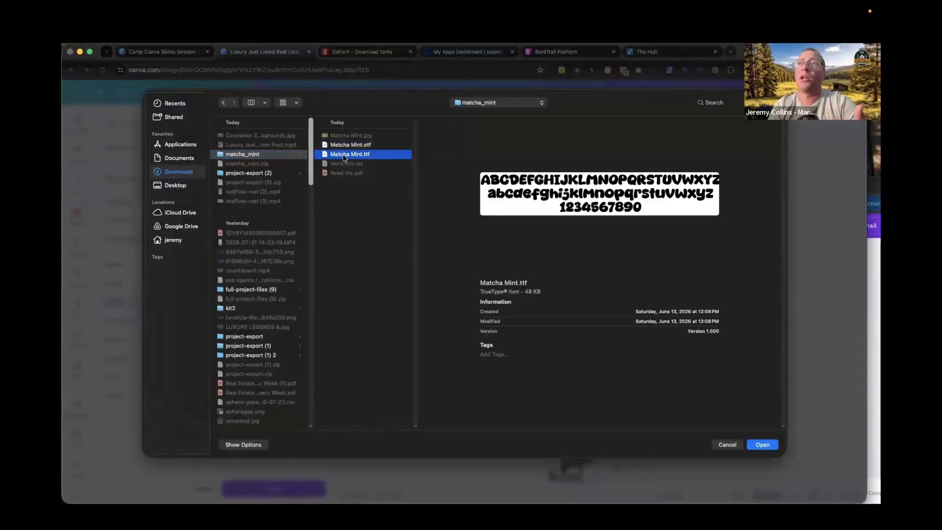
double_click(343, 154)
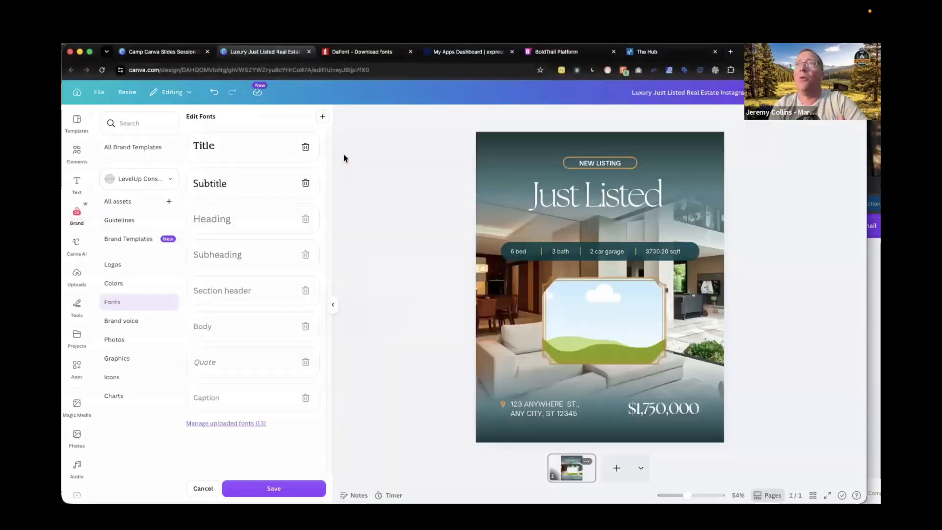
click(514, 319)
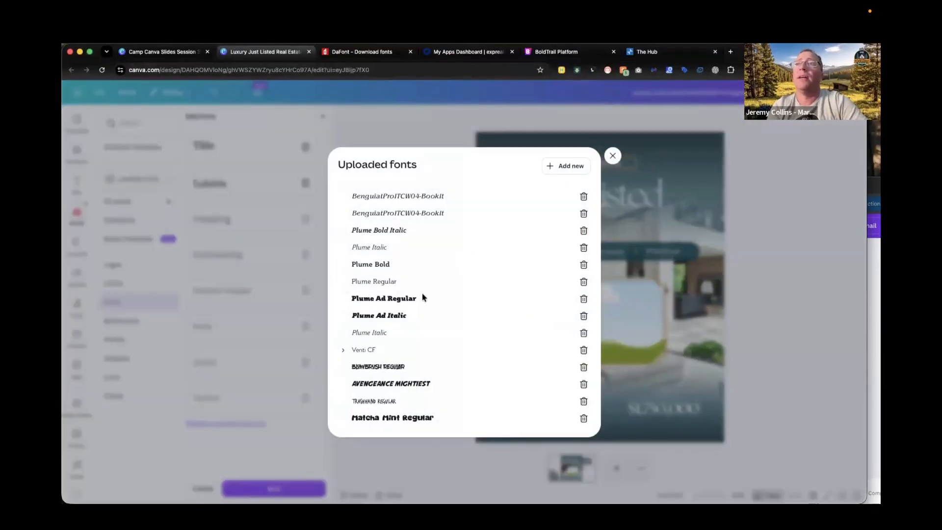
click(612, 156)
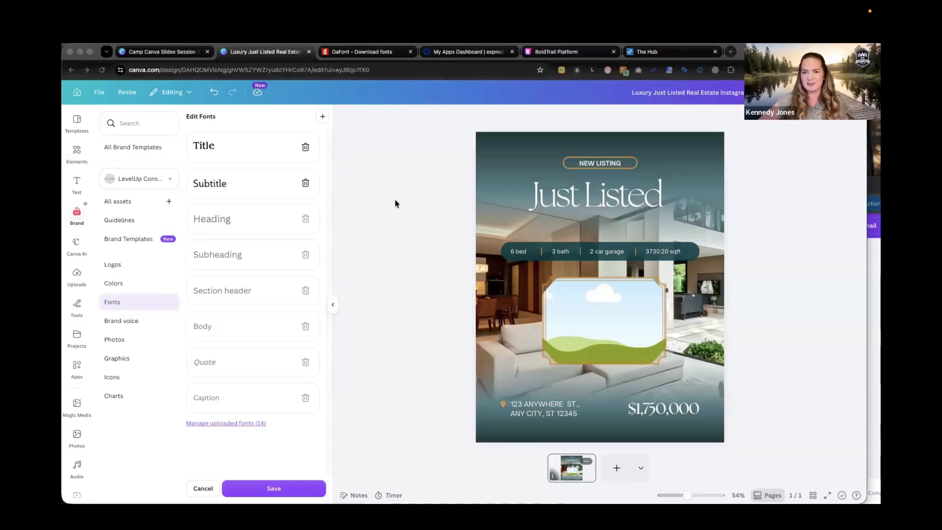
Record a talking-head video on the Just Listed design, placing the camera bubble over the photo frame.
click(333, 304)
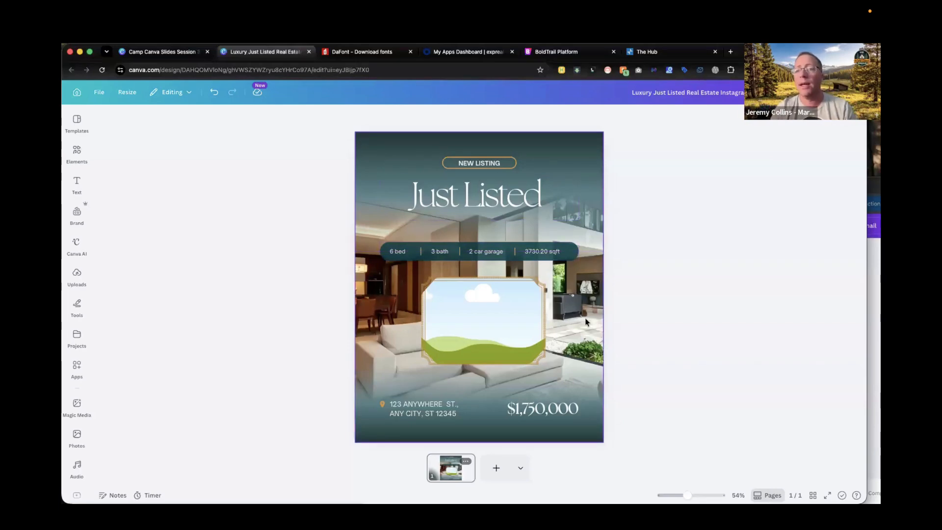
click(493, 311)
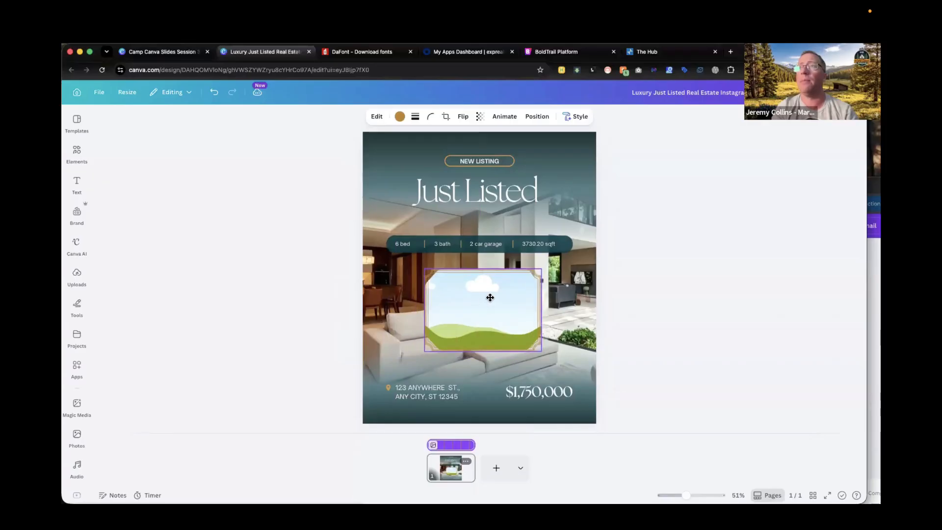
click(645, 289)
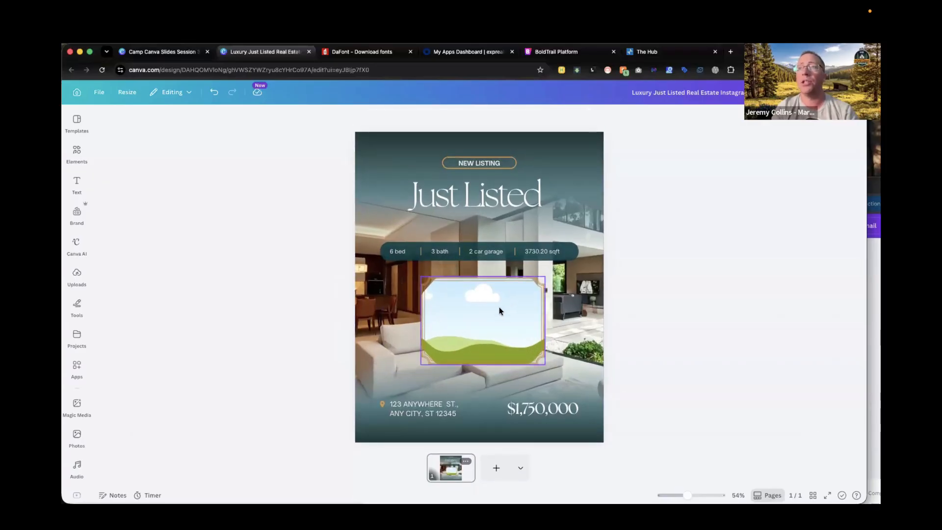
click(395, 274)
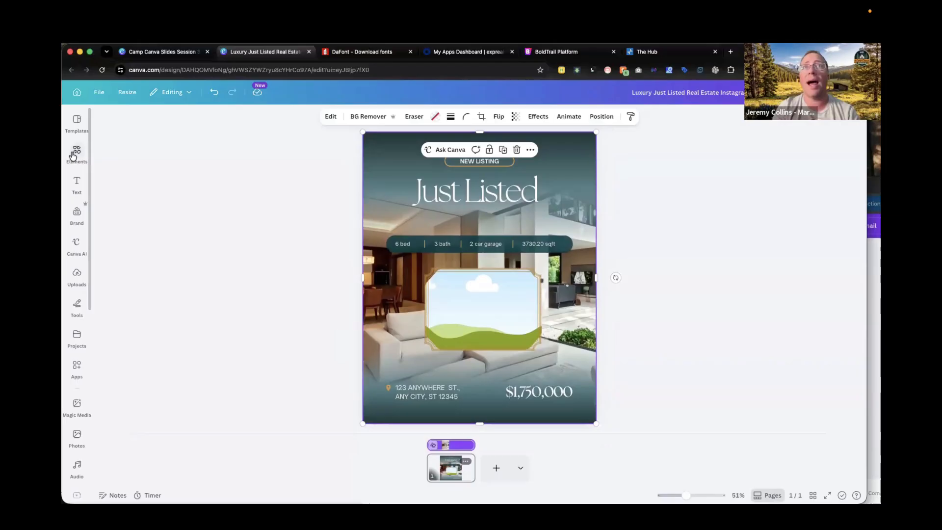
click(76, 275)
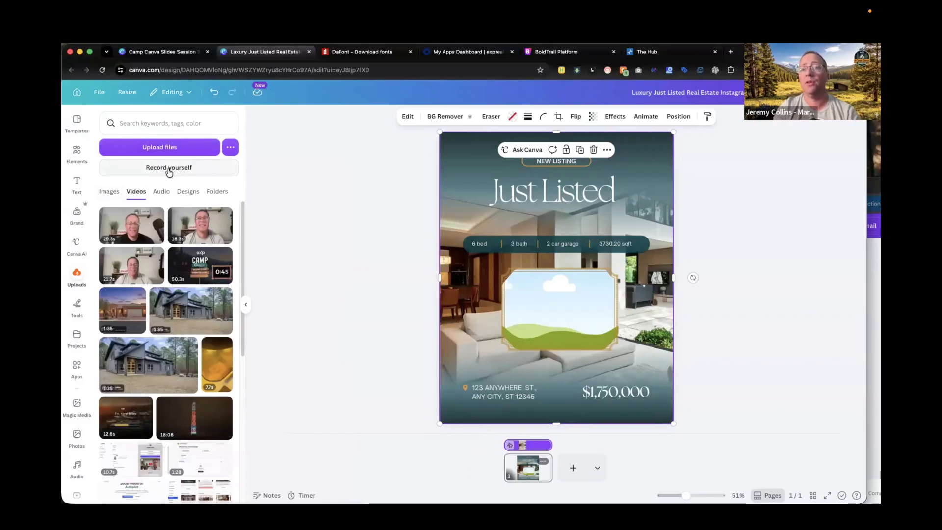
click(169, 175)
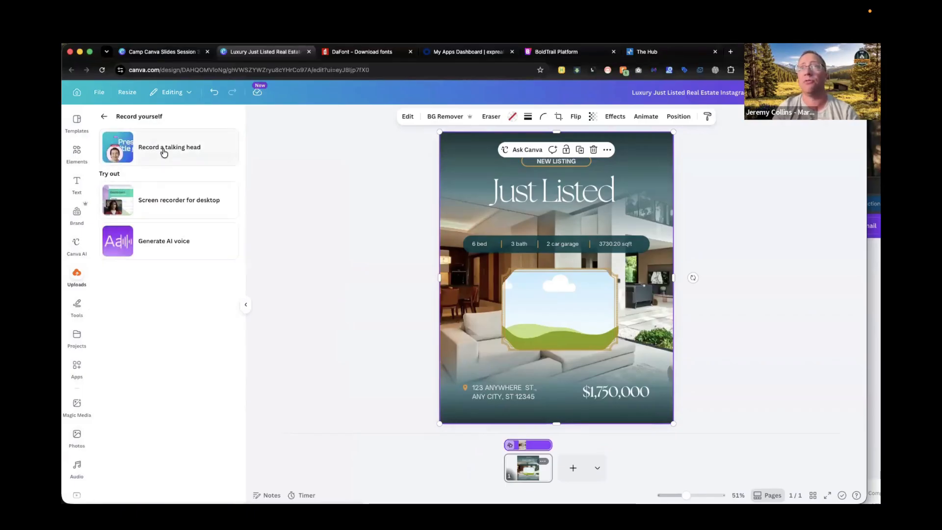
click(165, 152)
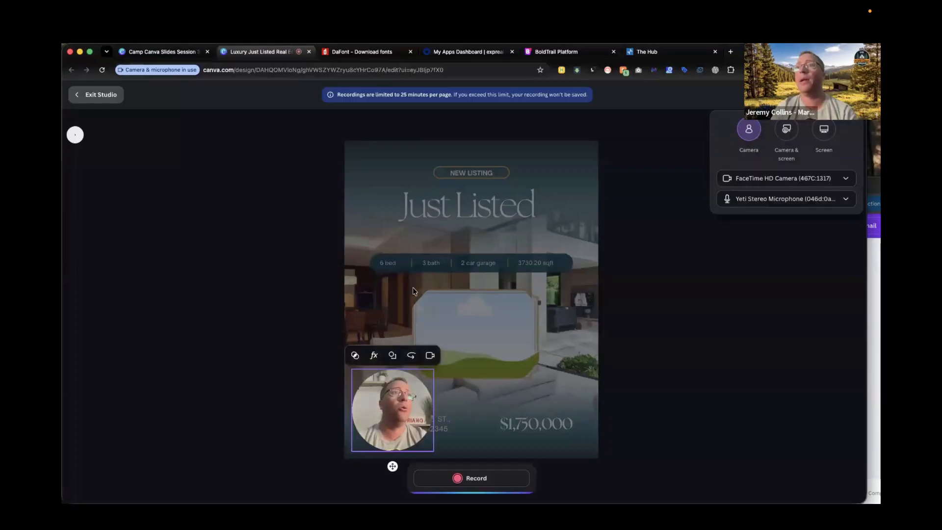
drag(391, 411, 468, 346)
drag(437, 385, 440, 381)
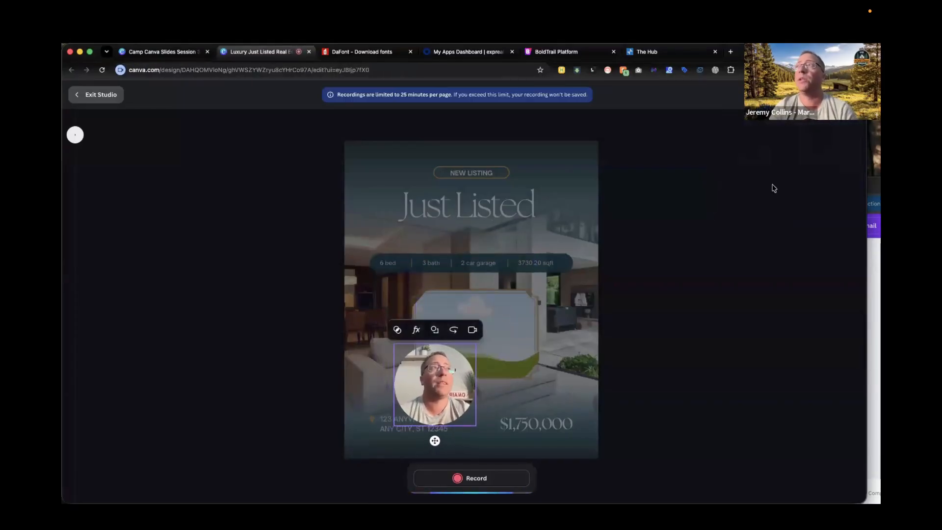
click(471, 477)
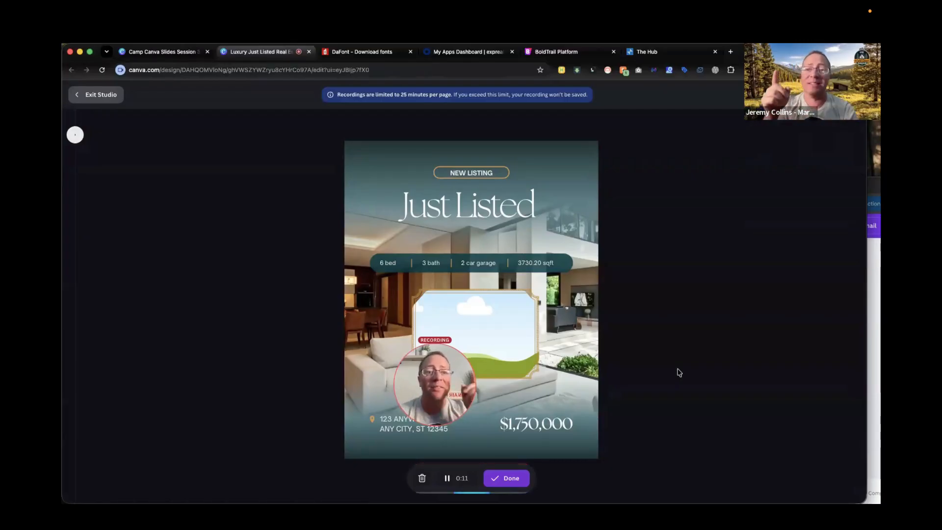
click(507, 479)
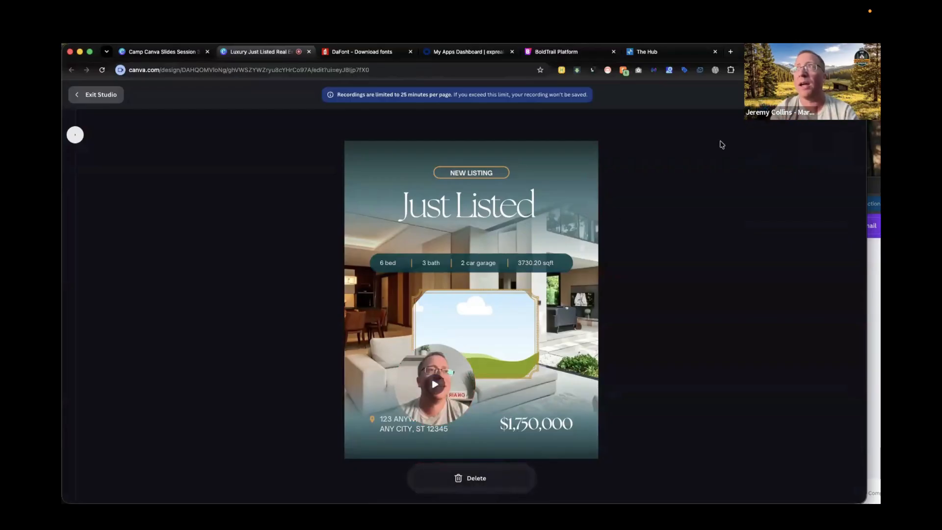
click(832, 95)
Delete the recorded talking-head video from the design.
mouse_move(523, 360)
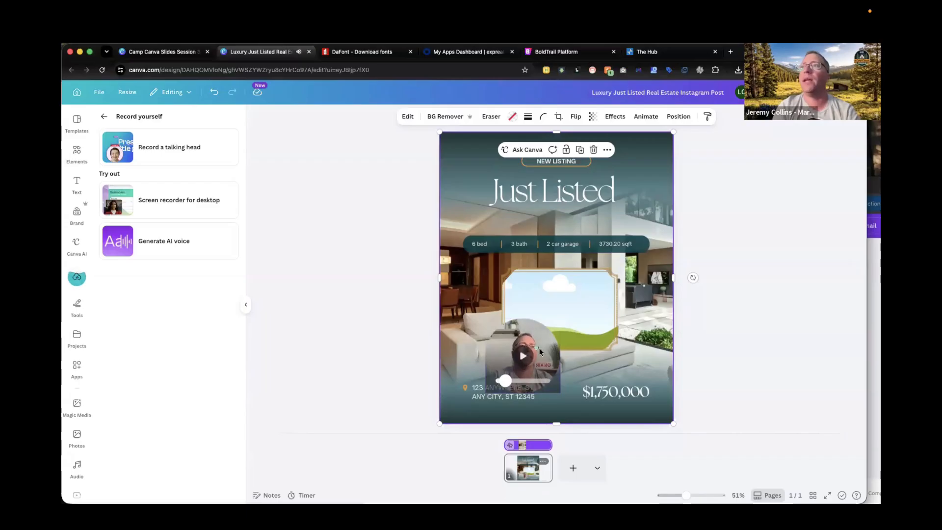
click(523, 360)
mouse_move(522, 342)
mouse_down()
mouse_move(528, 349)
mouse_move(516, 345)
mouse_up()
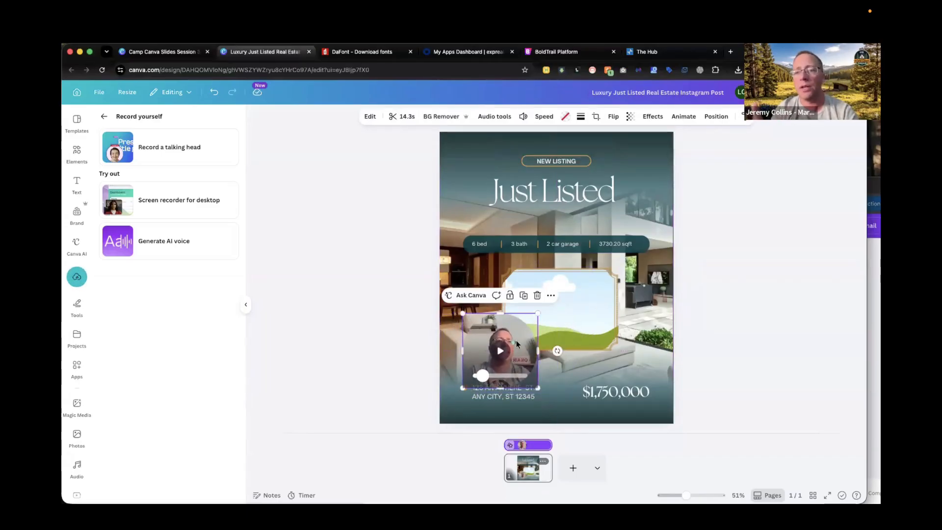
key(Escape)
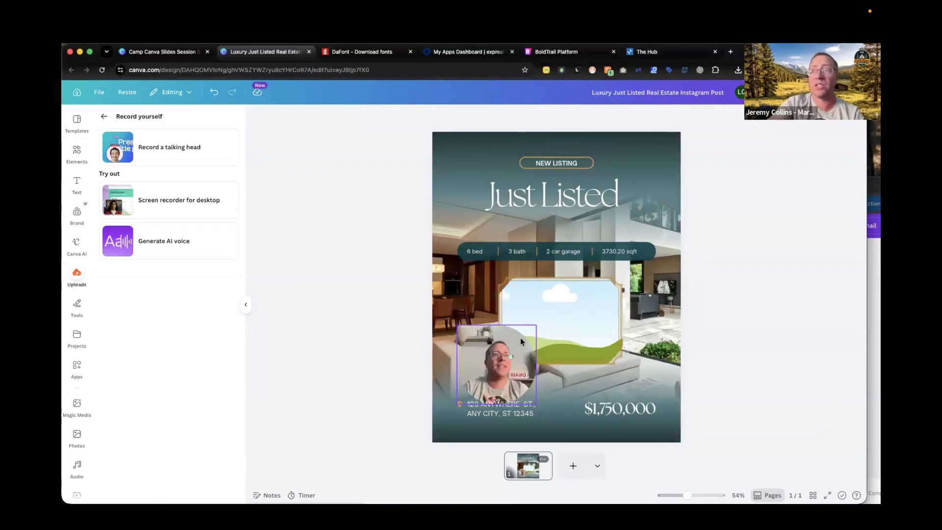
click(521, 338)
key(Delete)
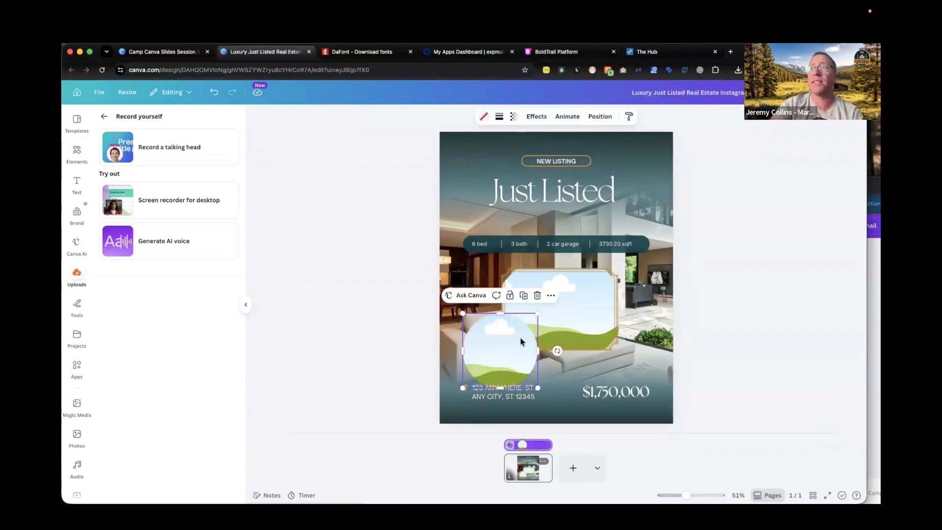
key(Escape)
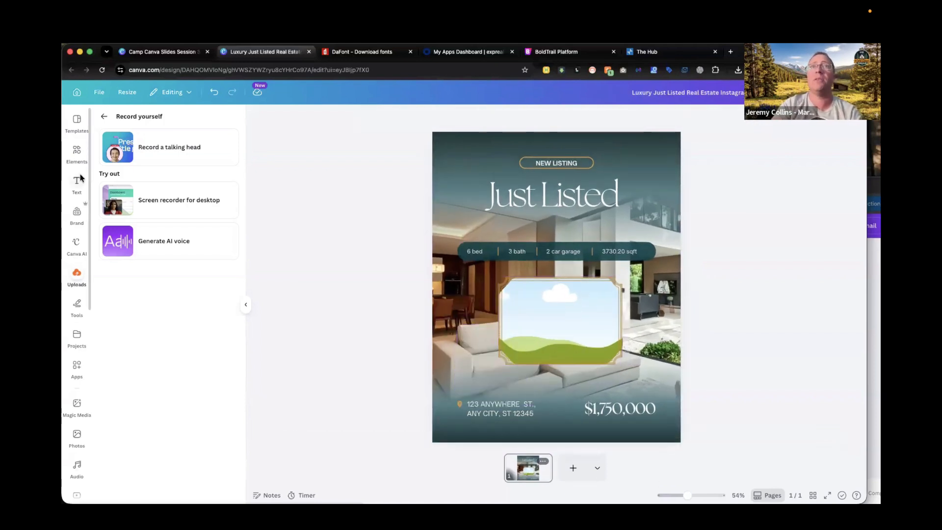
Place the 14.4s uploaded talking-head video into the design's photo frame.
click(79, 280)
click(78, 280)
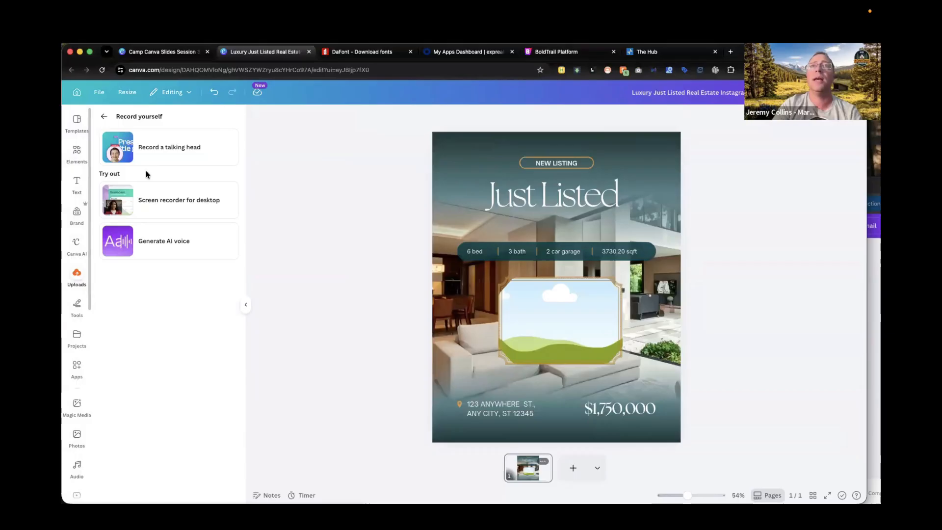
click(108, 122)
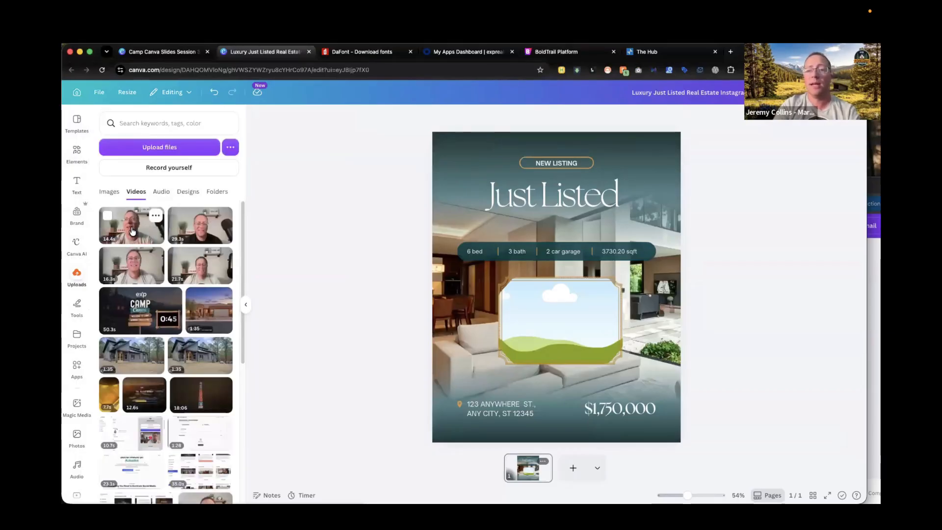
drag(124, 231, 552, 307)
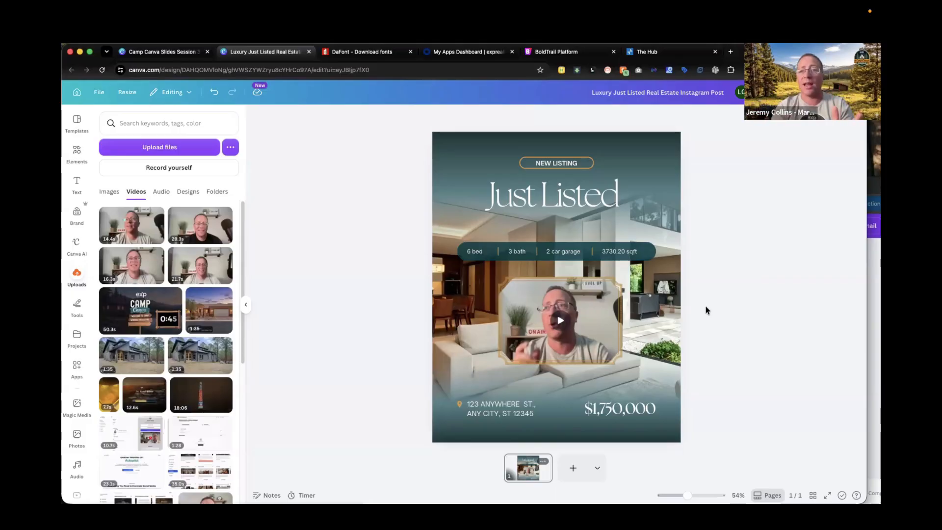
Open the design's download options from the share menu.
click(847, 92)
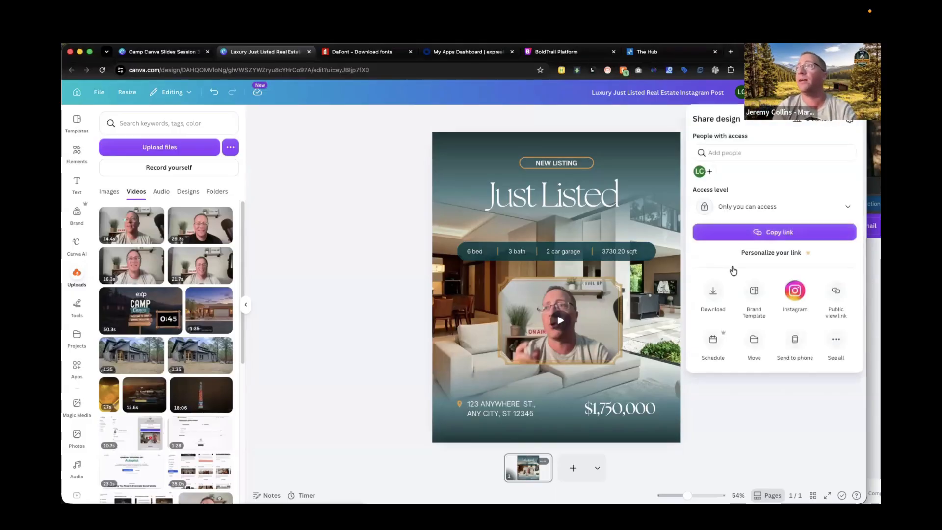
click(713, 290)
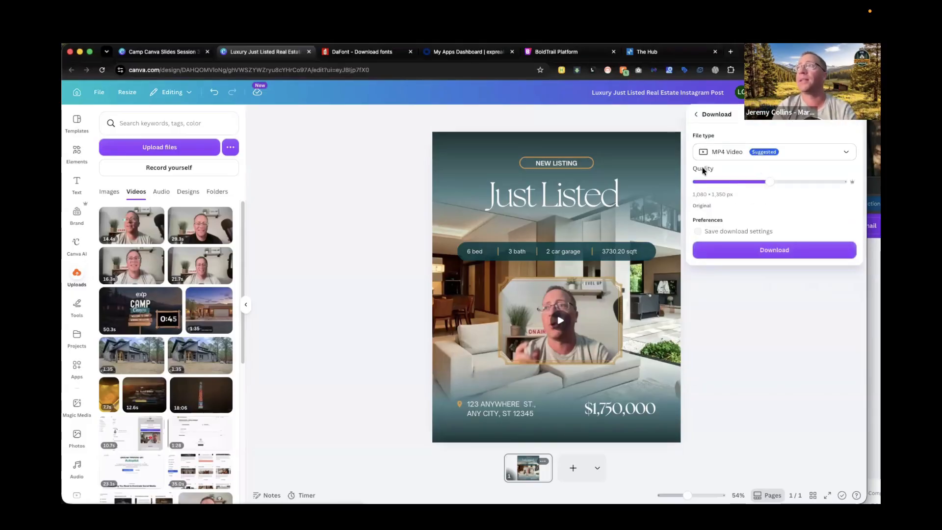
click(765, 322)
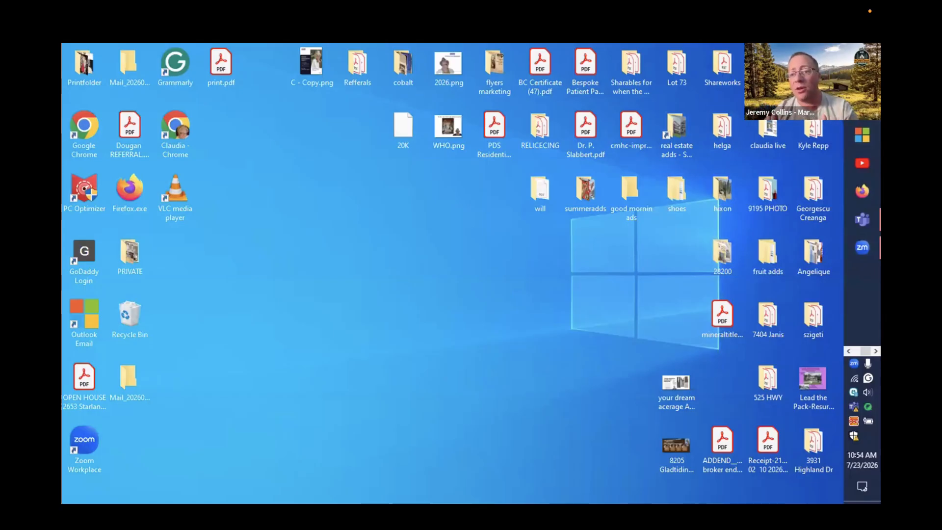
click(860, 245)
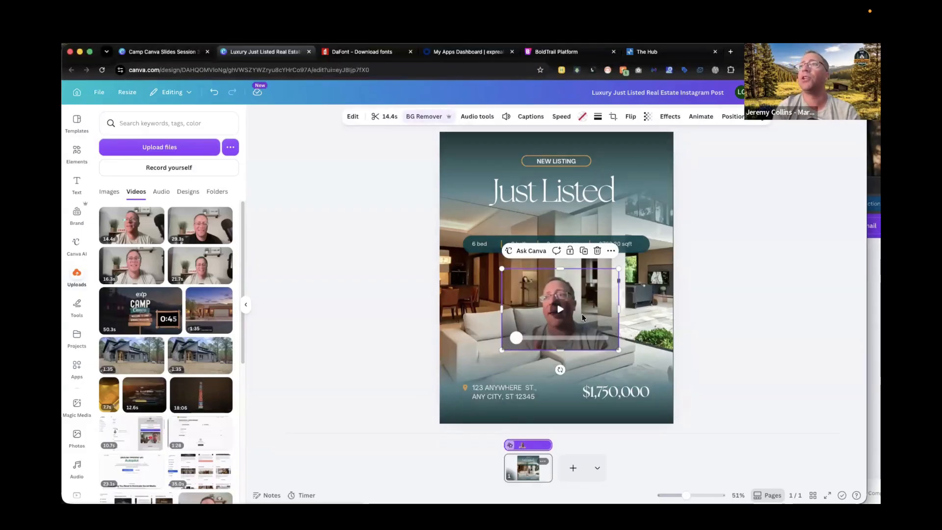
Delete the $1,750,000 price text from the Just Listed design.
drag(577, 322, 550, 331)
click(620, 395)
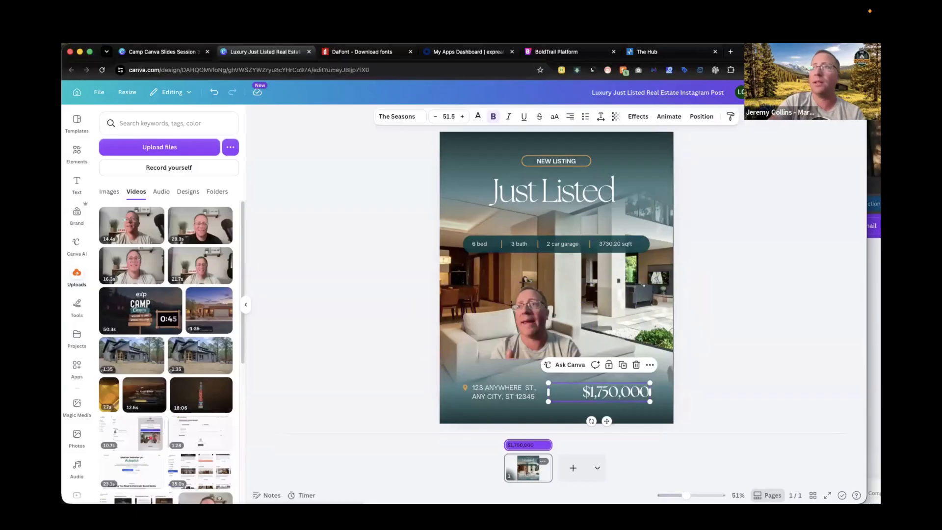
key(Delete)
Resize the talking-head video and move it into the design's lower-right corner, then preview its playback.
drag(549, 356, 636, 410)
drag(563, 344, 493, 295)
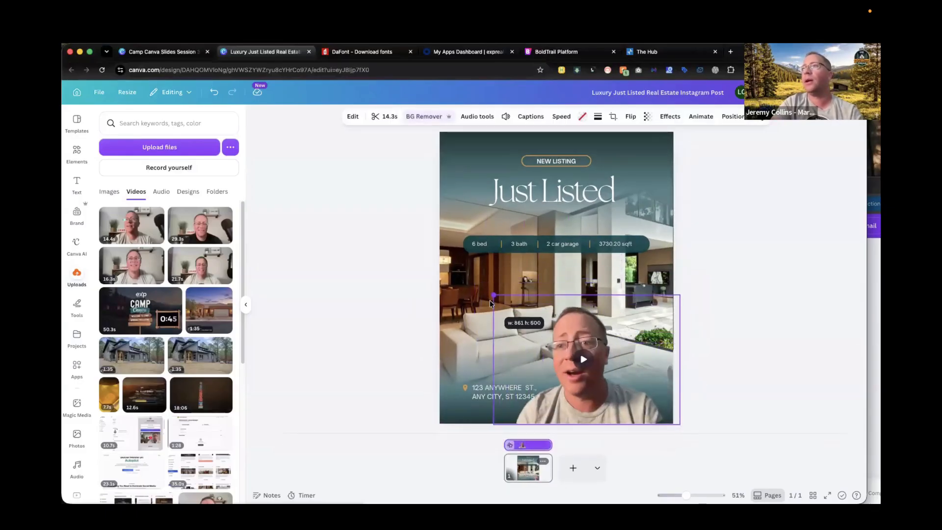
drag(589, 334, 630, 337)
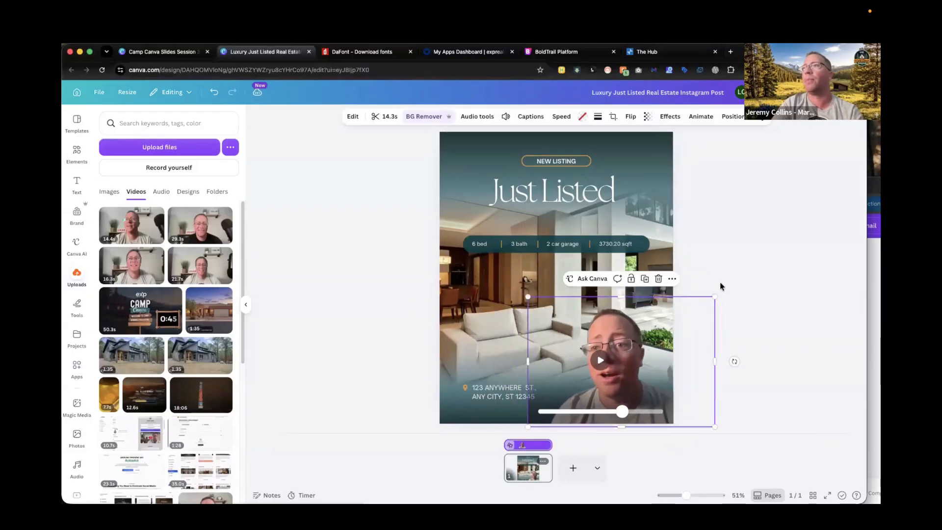
click(739, 273)
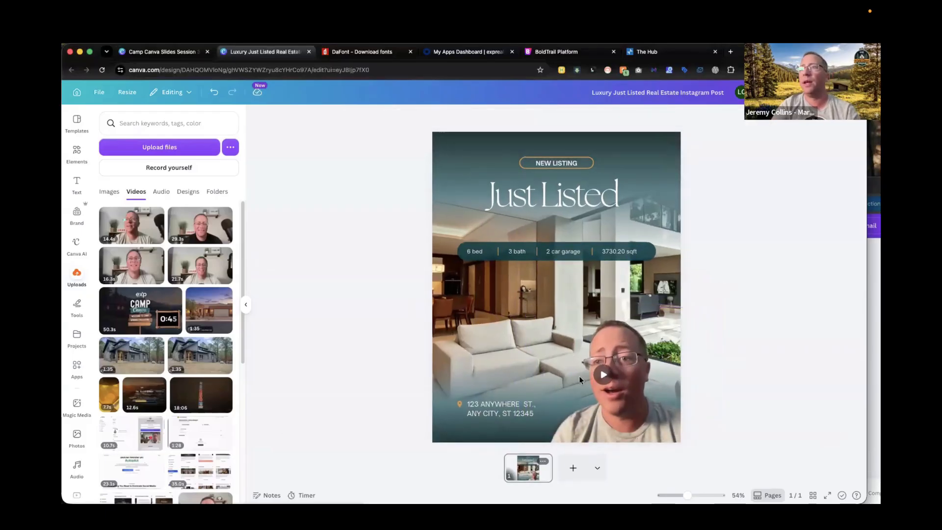
click(605, 376)
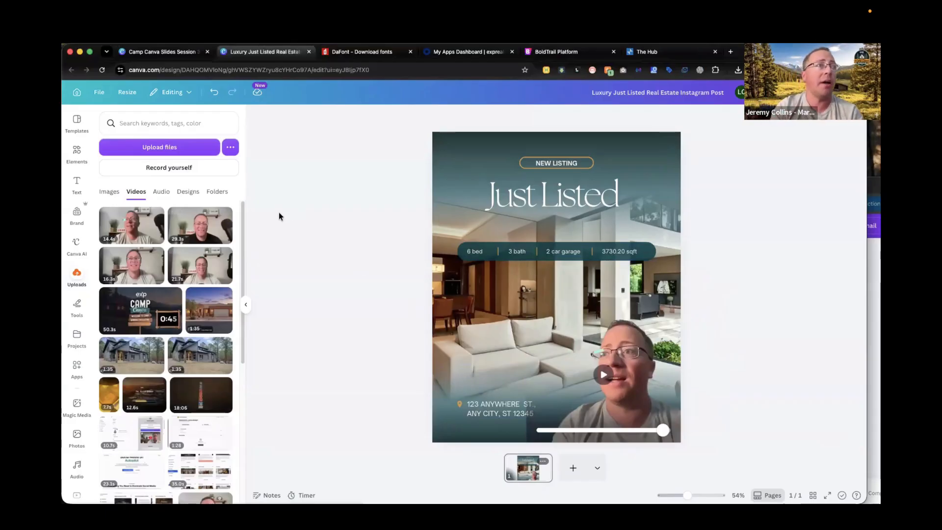
click(625, 343)
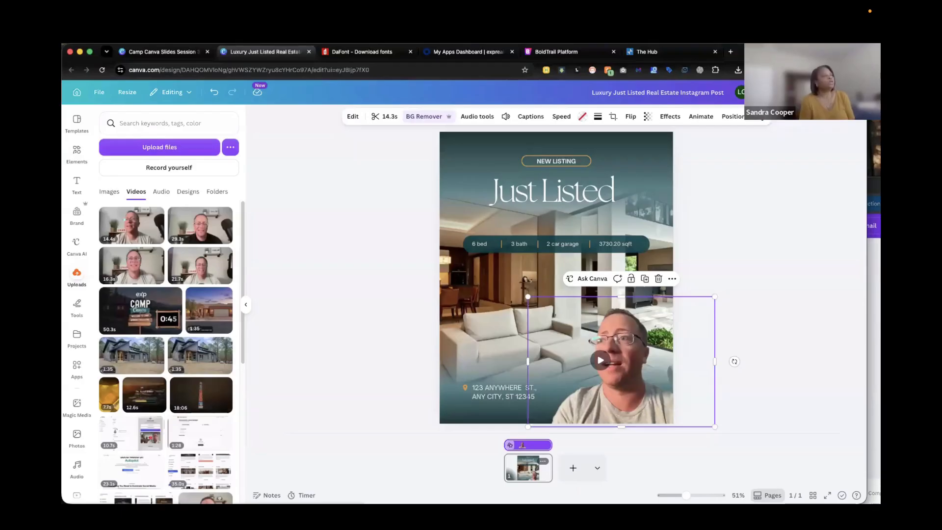
Delete the corner talking-head video from the design.
click(169, 52)
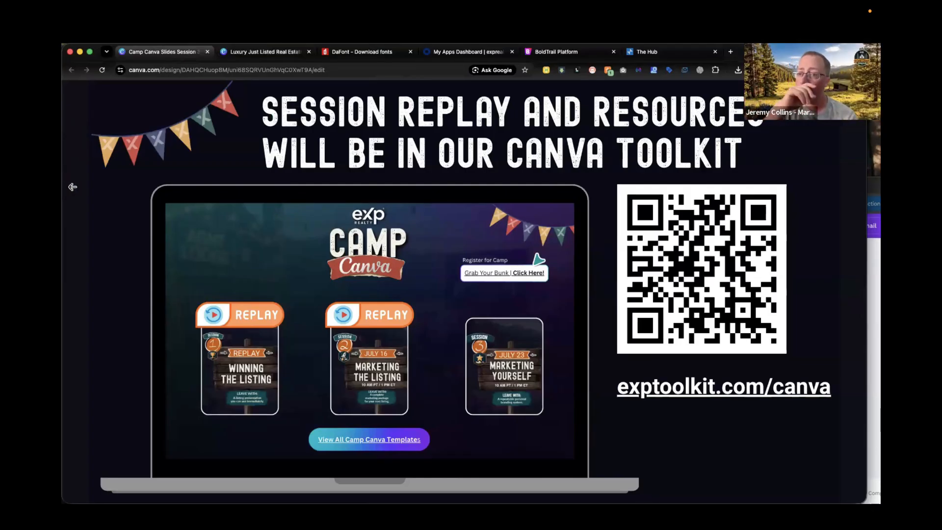
click(265, 52)
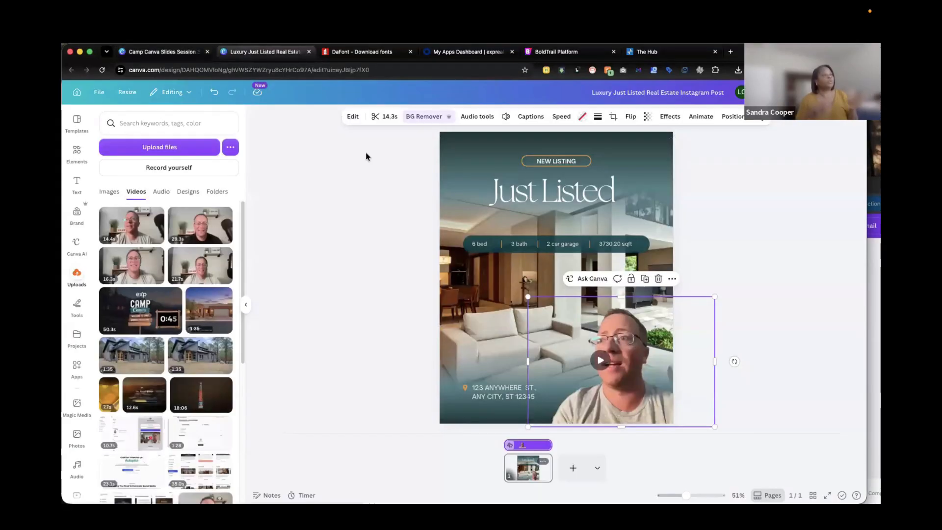
click(620, 339)
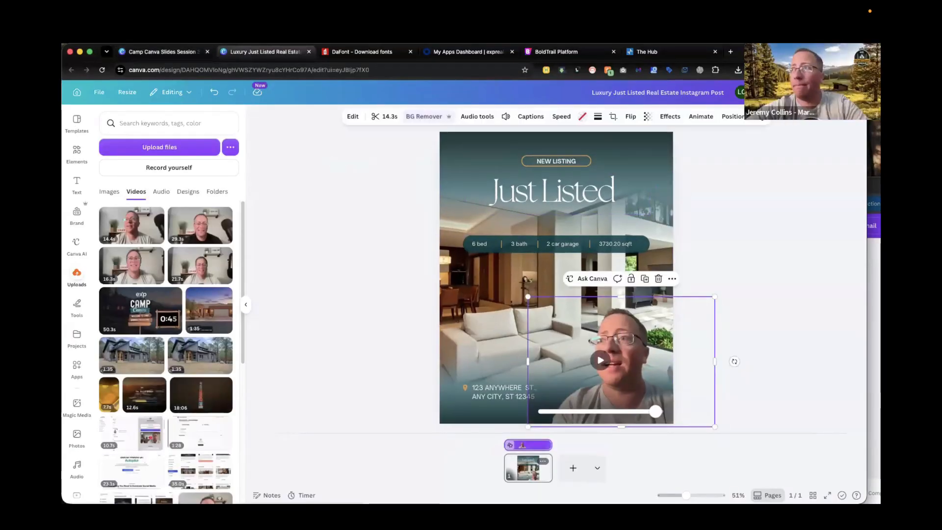
key(Delete)
key(Delete)
Replace the design's background photo with the 14.4s uploaded talking-head video.
click(561, 324)
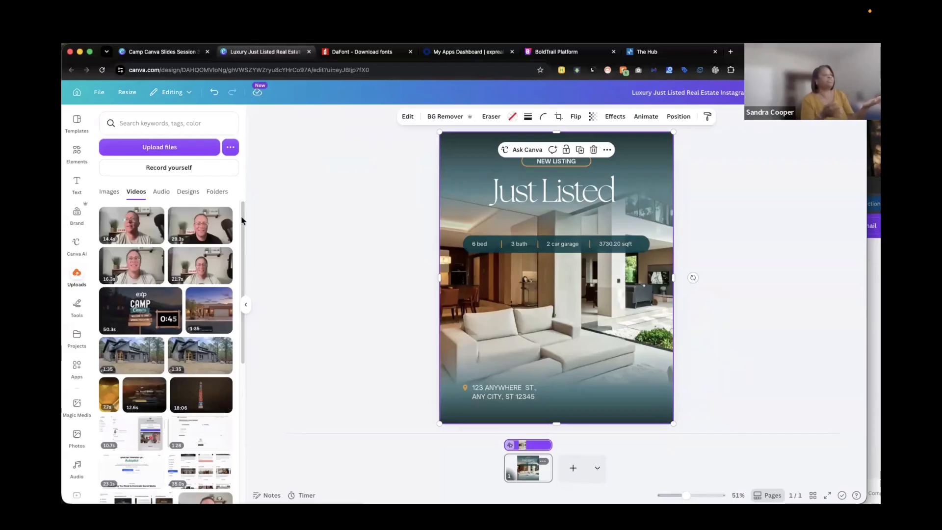
mouse_move(132, 229)
mouse_down()
mouse_move(314, 240)
mouse_move(288, 222)
mouse_move(128, 213)
mouse_move(131, 223)
mouse_up()
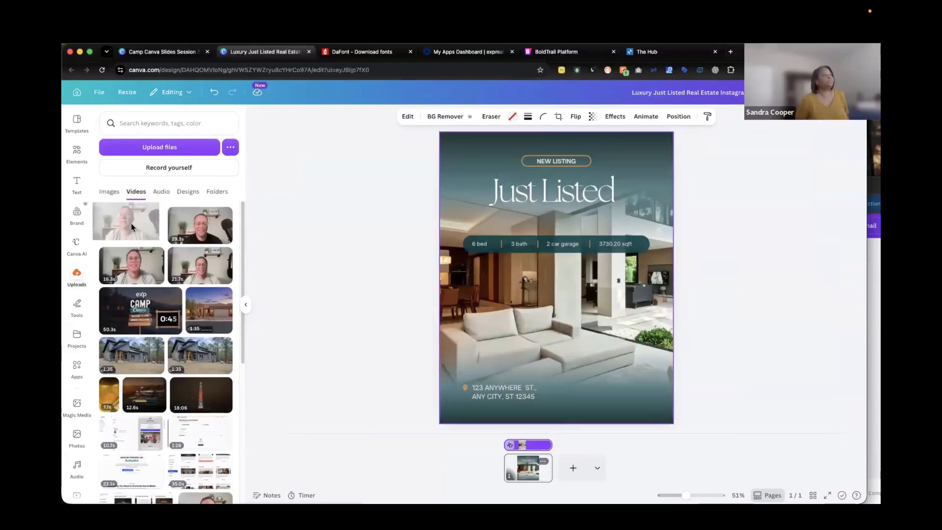
click(291, 222)
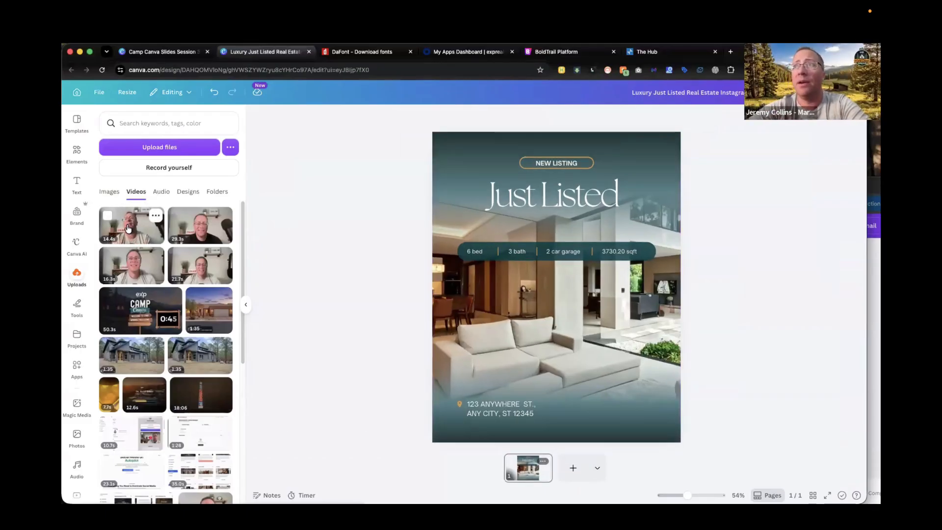
drag(135, 230, 455, 290)
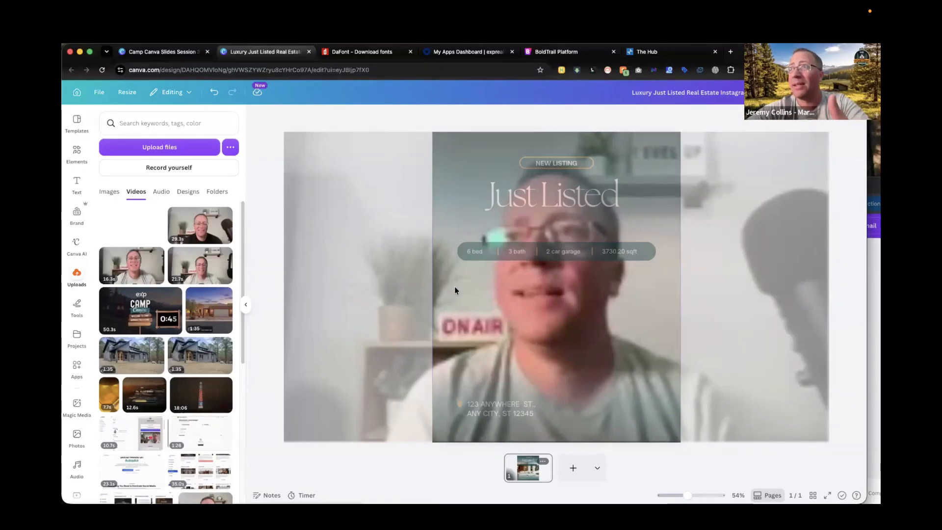
drag(454, 290, 454, 289)
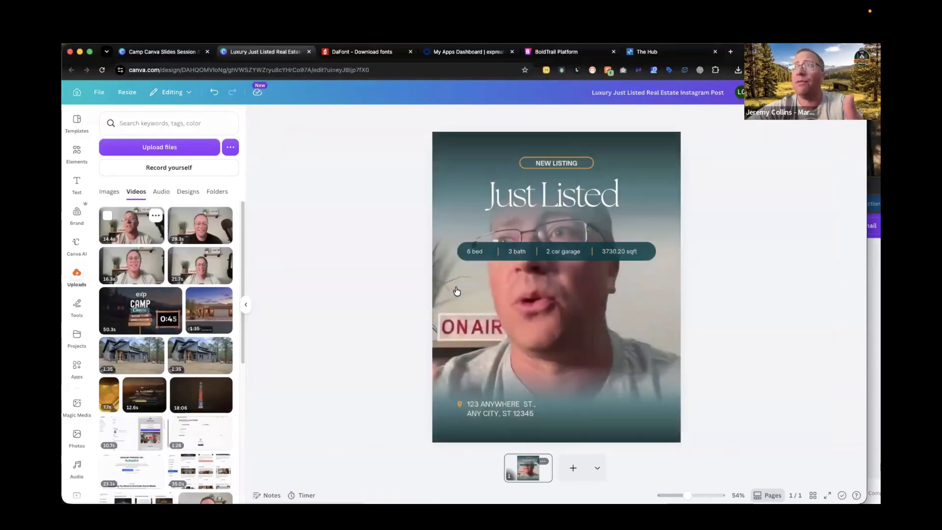
Hide and then show the element timings for the background video.
click(617, 316)
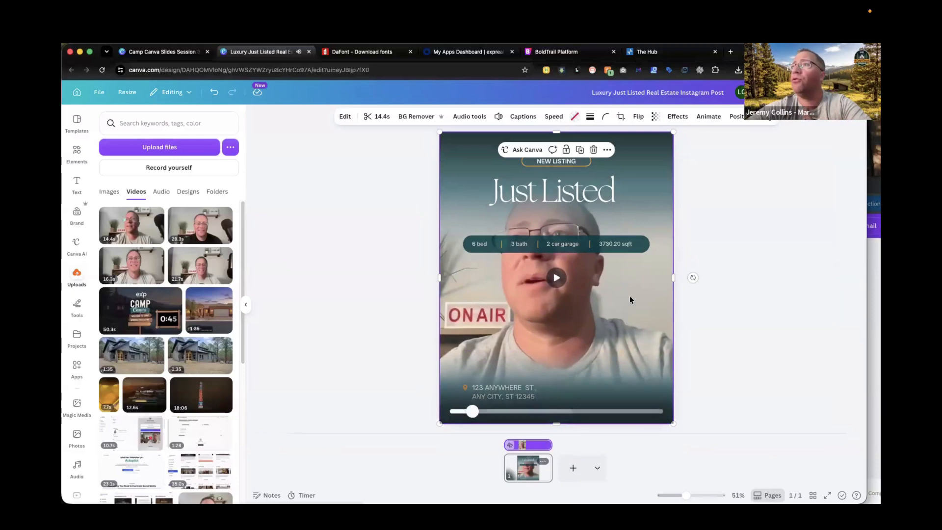
right_click(630, 299)
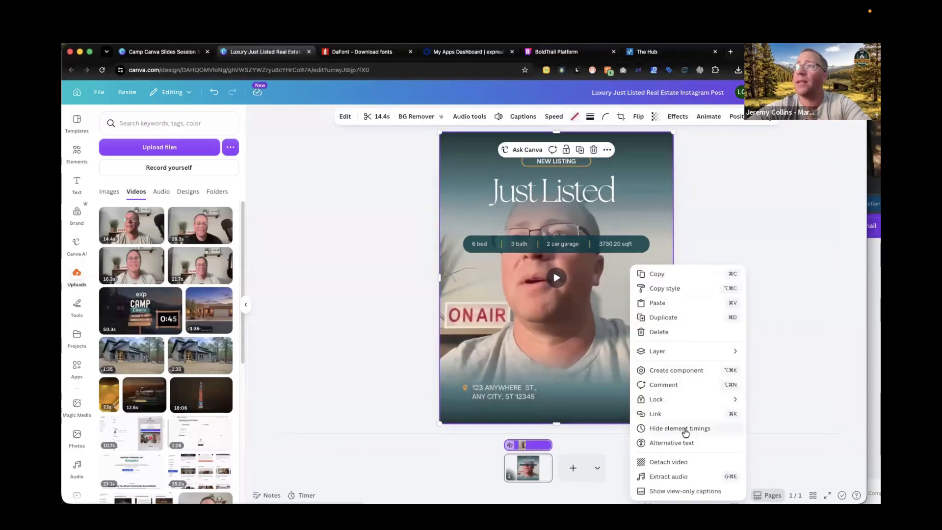
click(682, 428)
right_click(629, 302)
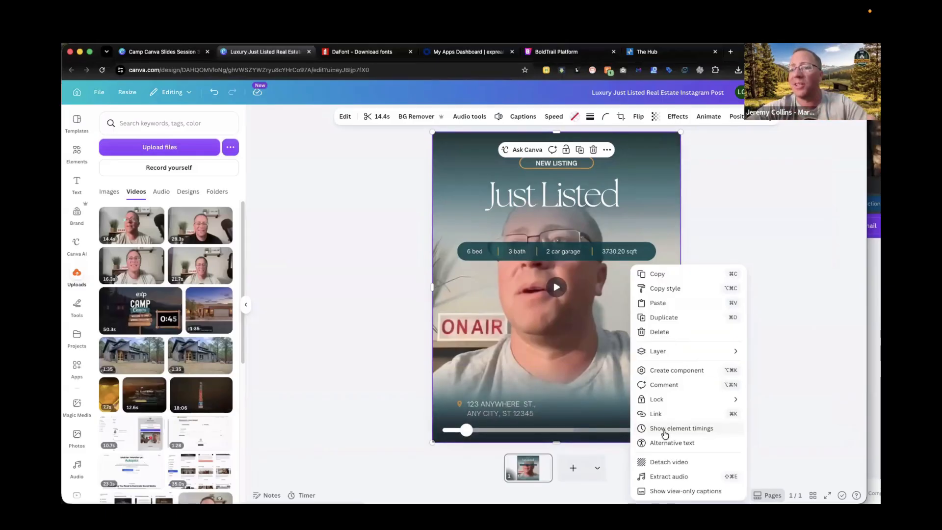
click(671, 432)
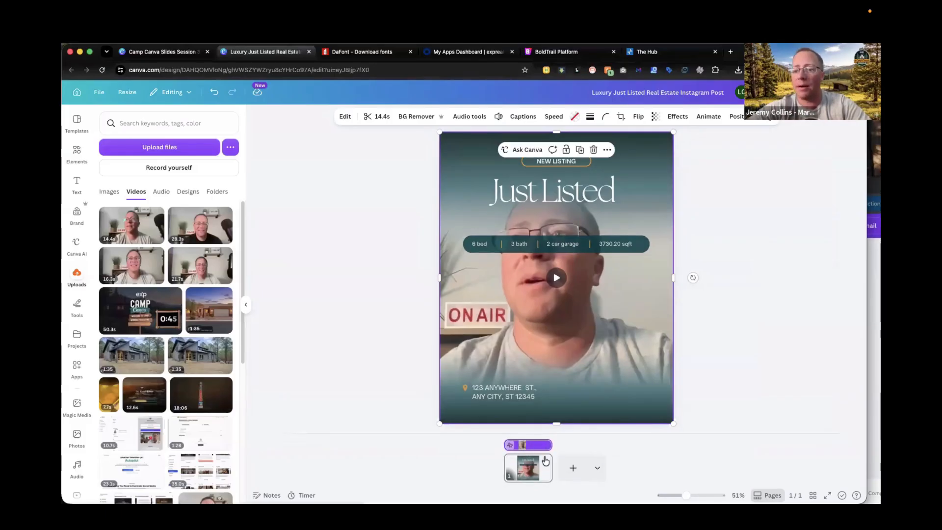
Undo the background video placement.
mouse_move(546, 444)
mouse_down()
mouse_move(525, 444)
mouse_move(559, 445)
mouse_move(510, 444)
mouse_move(558, 449)
mouse_up()
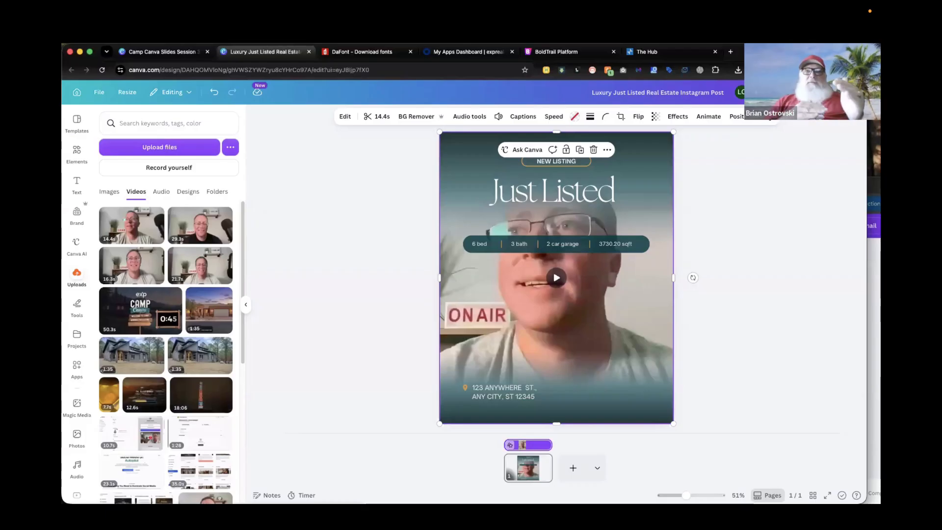
mouse_move(497, 289)
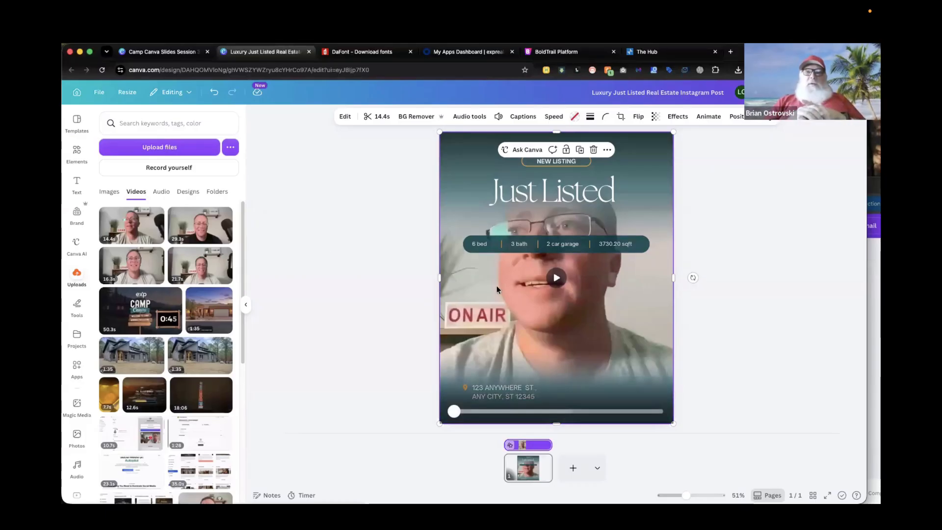
click(384, 308)
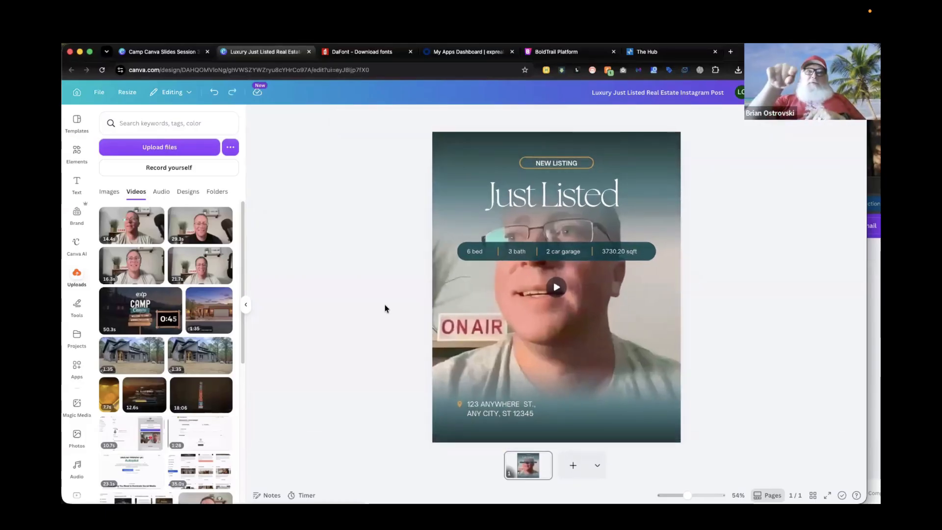
key(super+z)
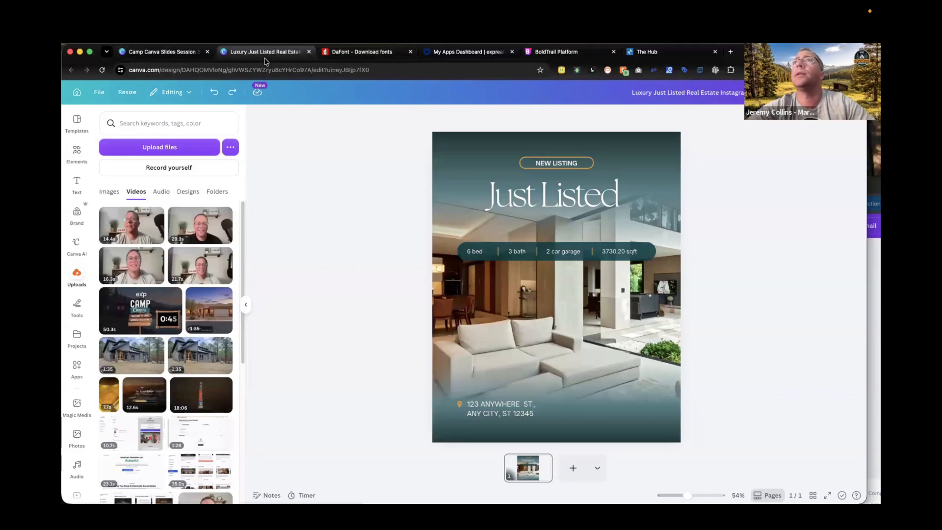
drag(780, 52, 761, 53)
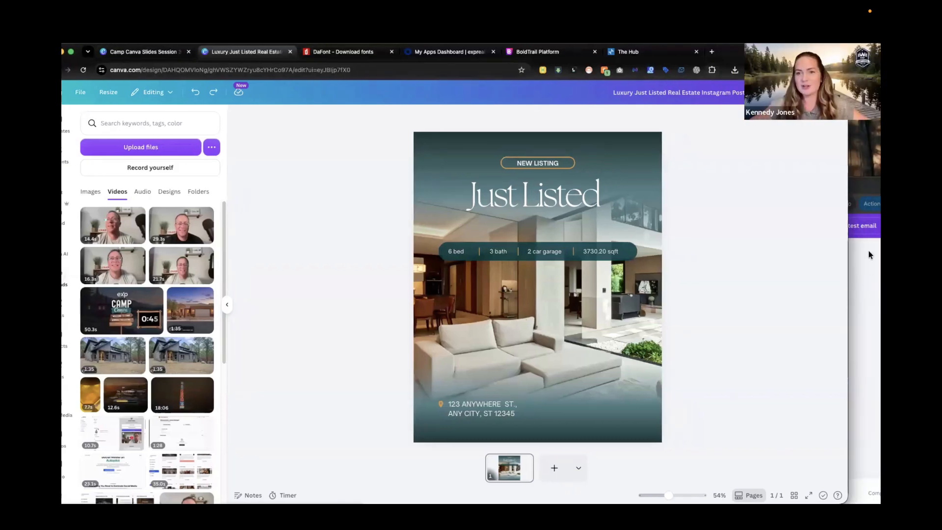
click(866, 283)
double_click(766, 188)
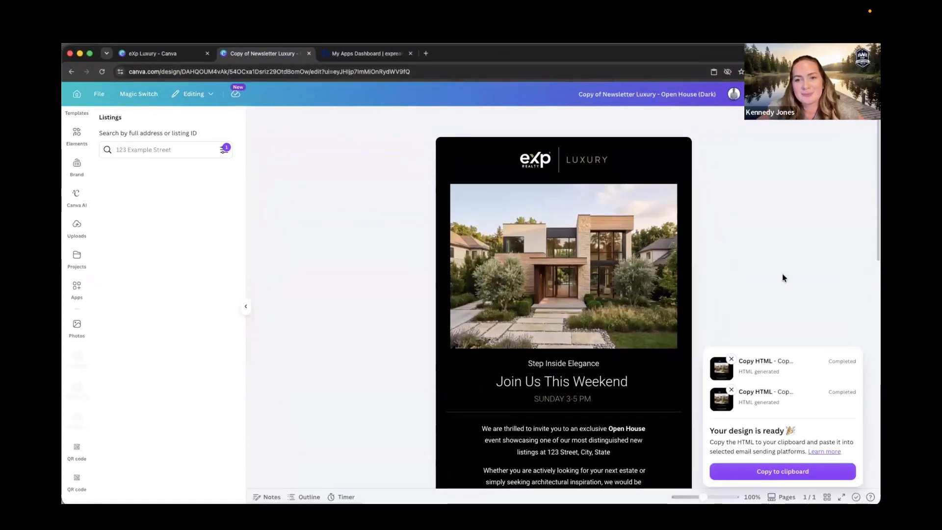
drag(620, 48, 632, 51)
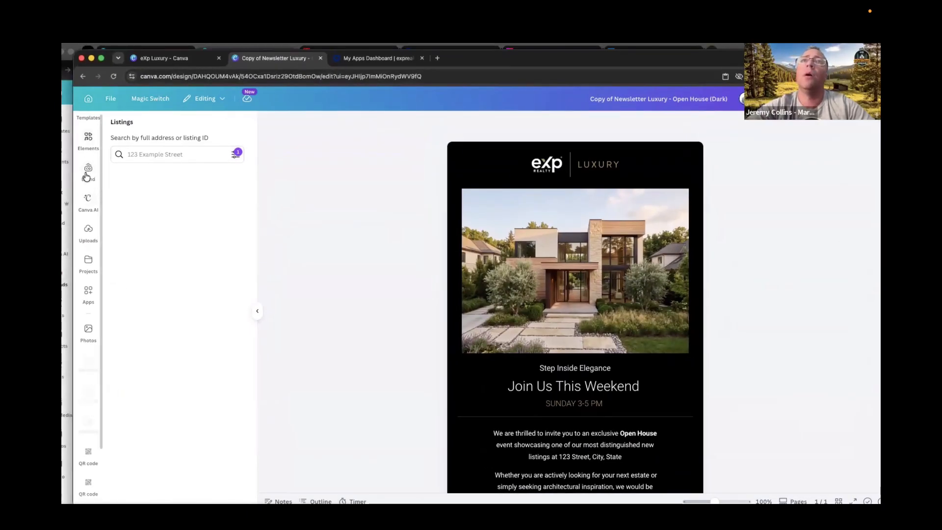
Place the 7.6s uploaded video into the photo frame of the Open House newsletter design.
click(88, 232)
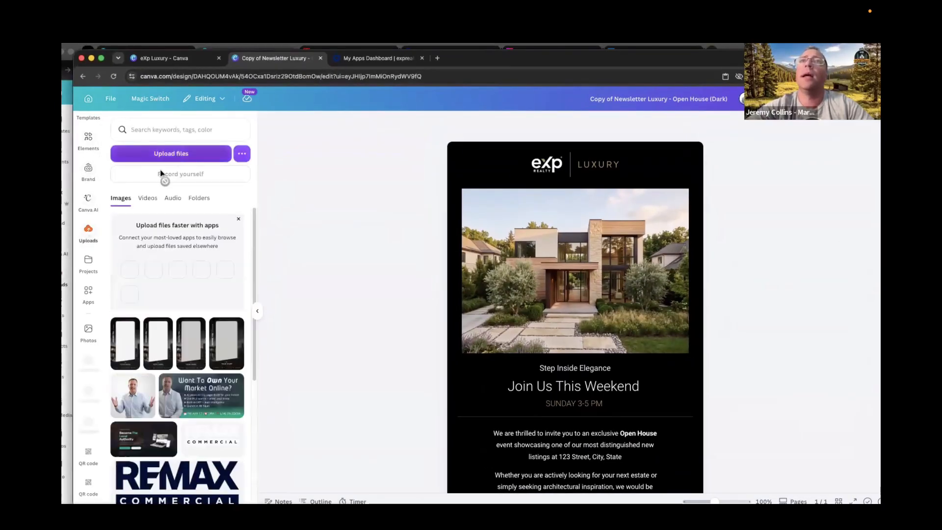
click(148, 197)
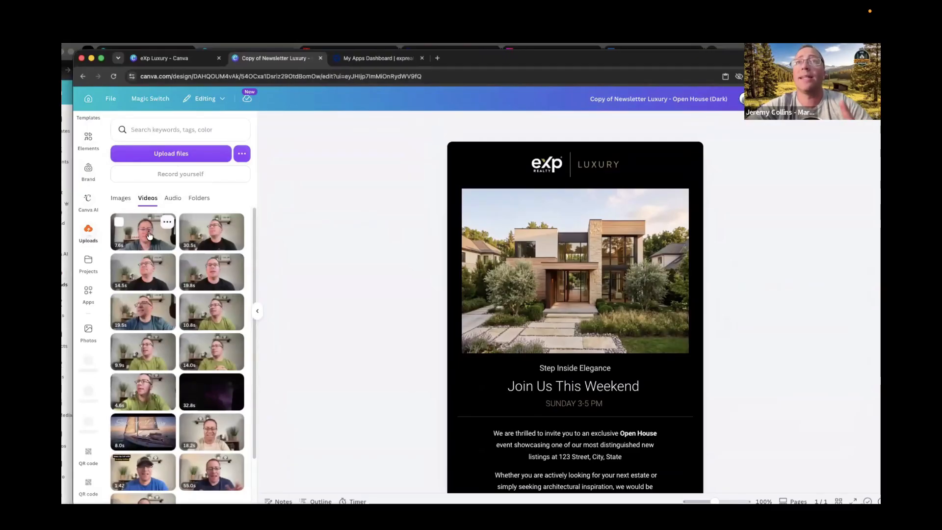
drag(149, 235, 560, 284)
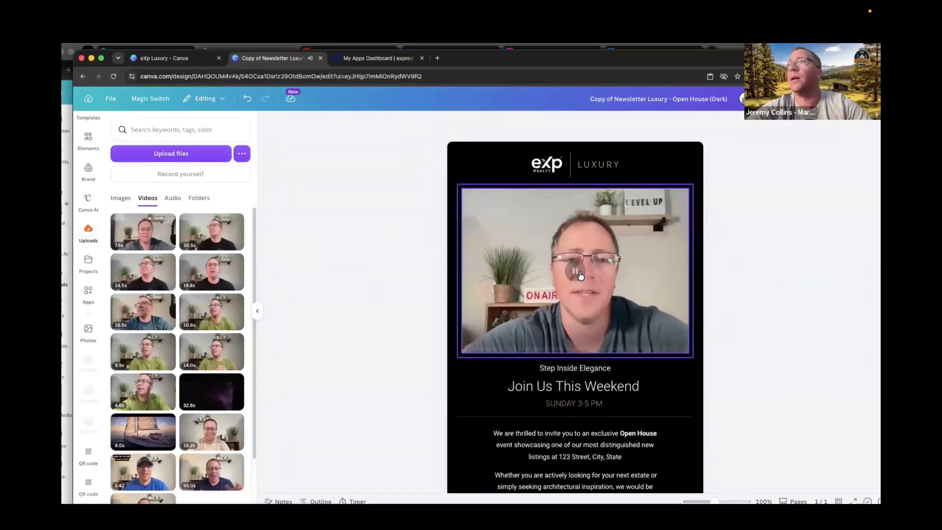
Generate the newsletter's HTML from the share options and copy it to the clipboard.
scroll(664, 338, down, 2)
scroll(687, 309, up, 2)
click(862, 100)
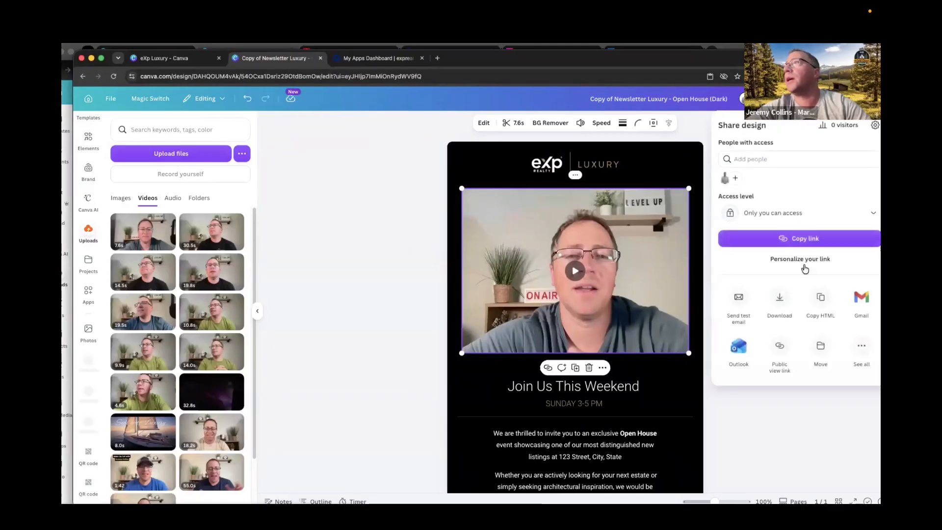
click(821, 299)
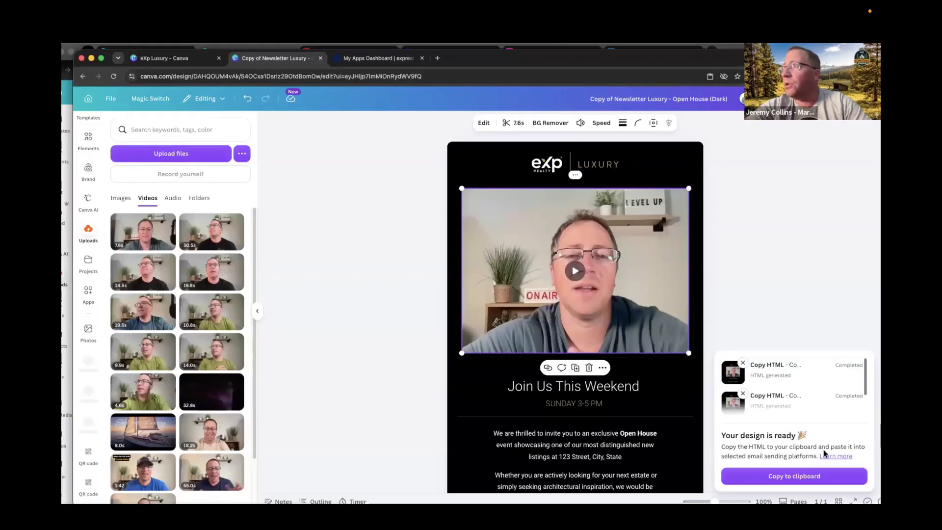
click(799, 477)
Switch to BoldTrail and replace the Schedule an Email message's source code with the pasted Canva HTML, then save it.
mouse_move(665, 59)
mouse_down()
mouse_move(690, 267)
mouse_move(674, 68)
mouse_up()
click(540, 51)
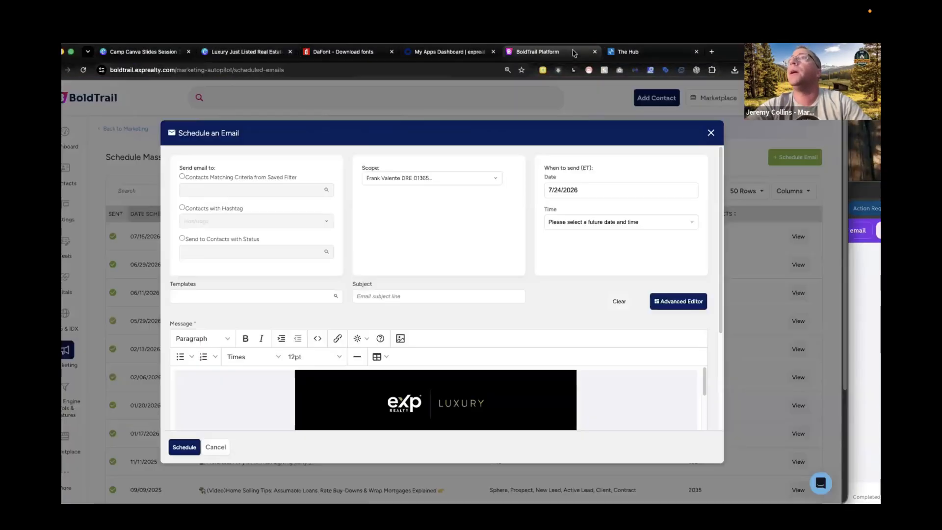
click(317, 338)
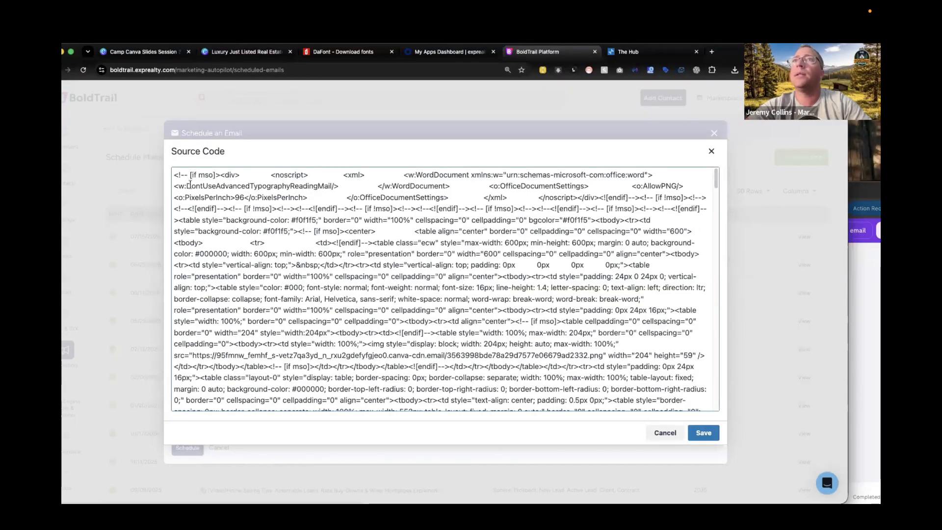
drag(175, 175, 389, 407)
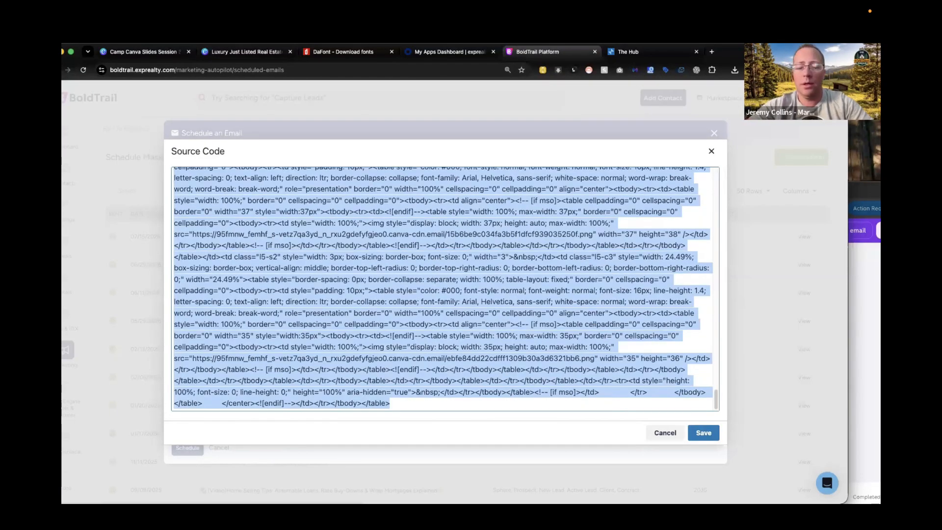
key(BackSpace)
key(super+v)
click(702, 432)
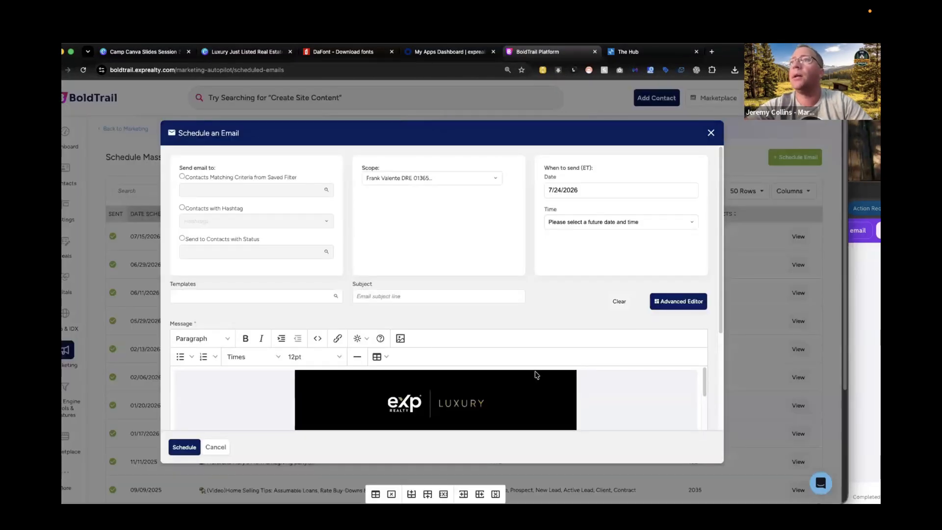
scroll(536, 375, down, 3)
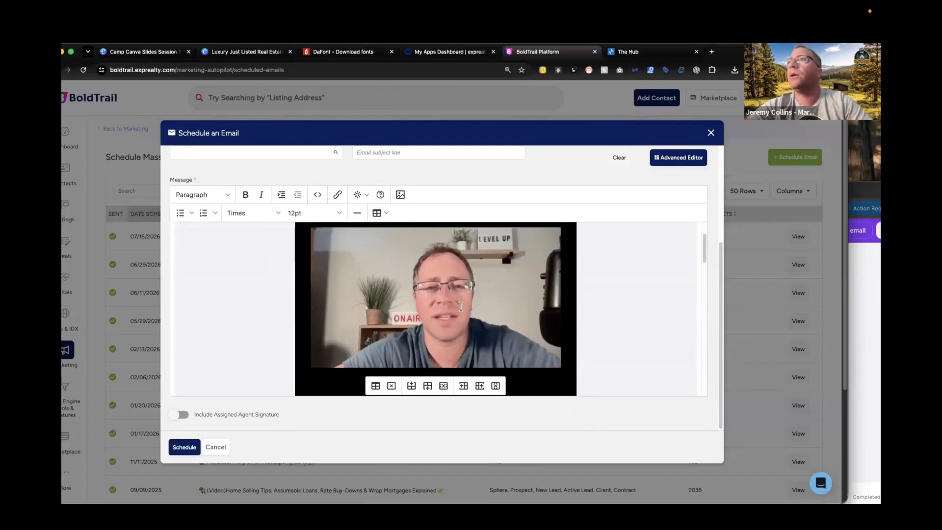
Scroll through the pasted newsletter and its video in the email message editor to review it.
scroll(454, 315, down, 5)
scroll(455, 317, up, 5)
click(493, 297)
click(487, 295)
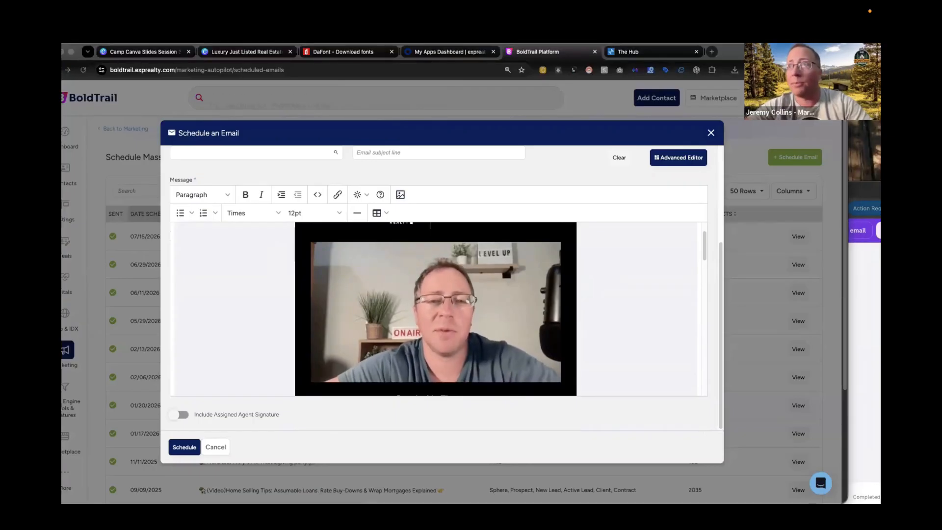
scroll(455, 320, down, 3)
scroll(455, 320, up, 3)
scroll(455, 320, down, 4)
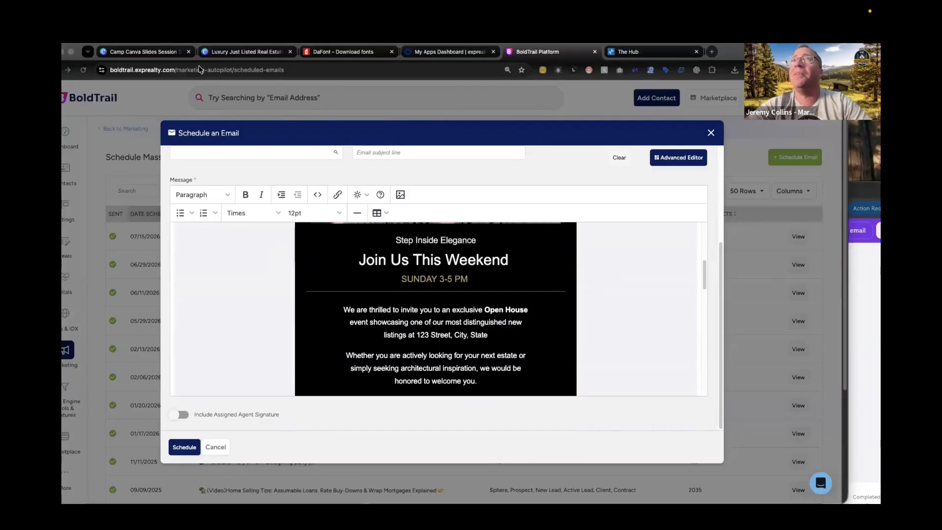
Return to the Open House newsletter design in Canva and switch the Brand panel to the eXp Realty brand kit.
click(165, 52)
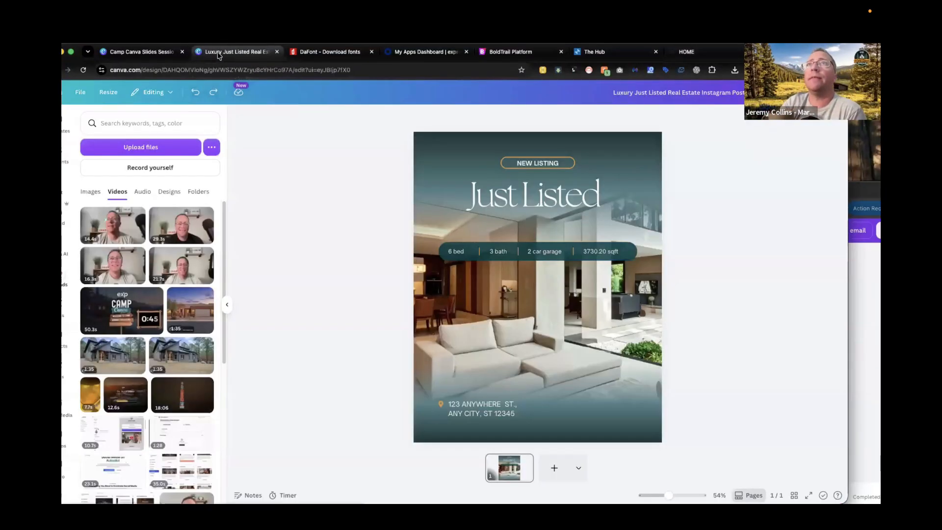
click(246, 51)
click(160, 50)
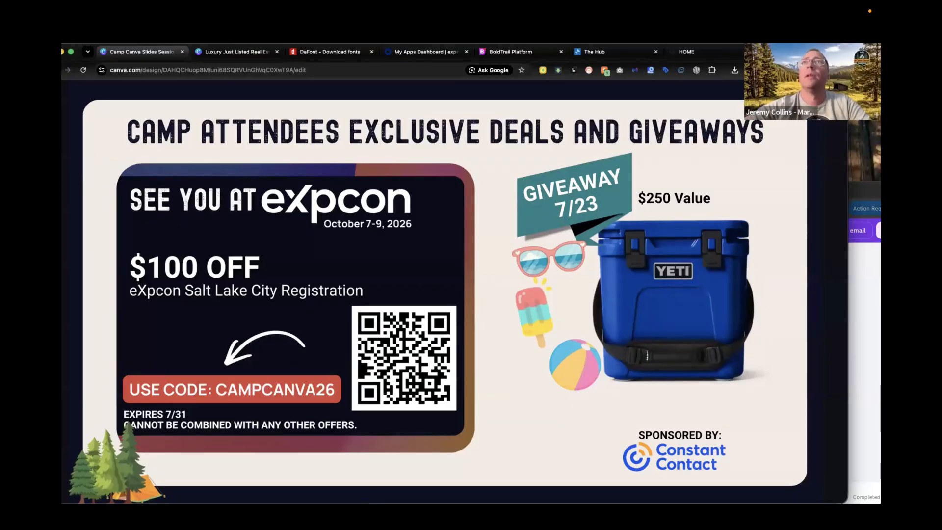
click(858, 326)
drag(712, 197, 685, 62)
click(731, 171)
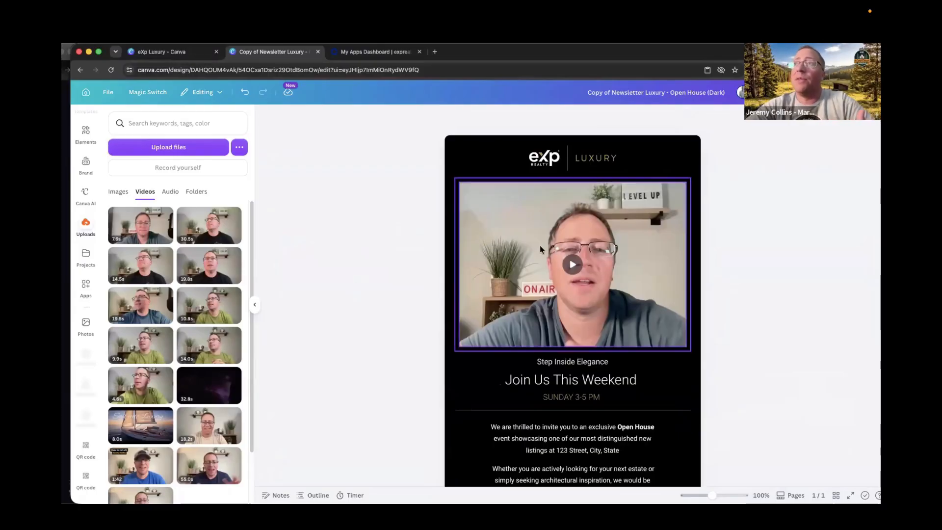
click(86, 169)
click(162, 179)
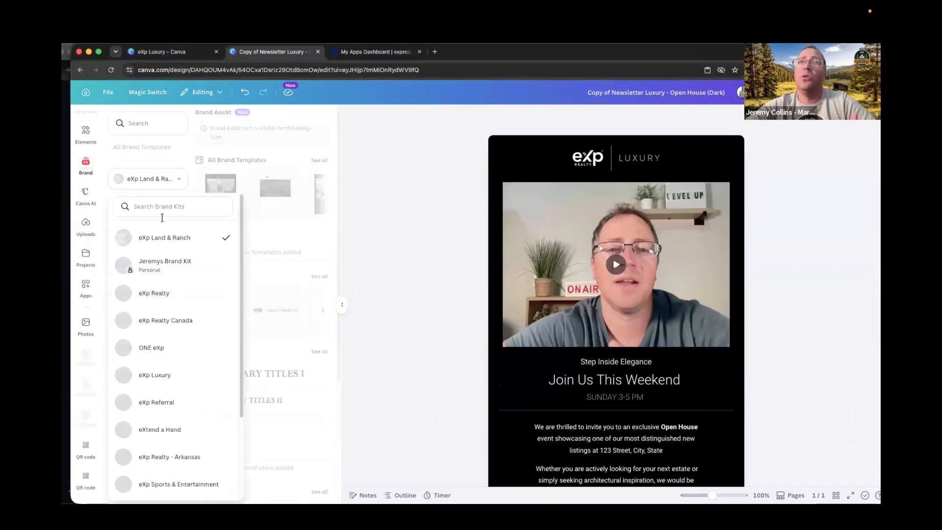
click(152, 293)
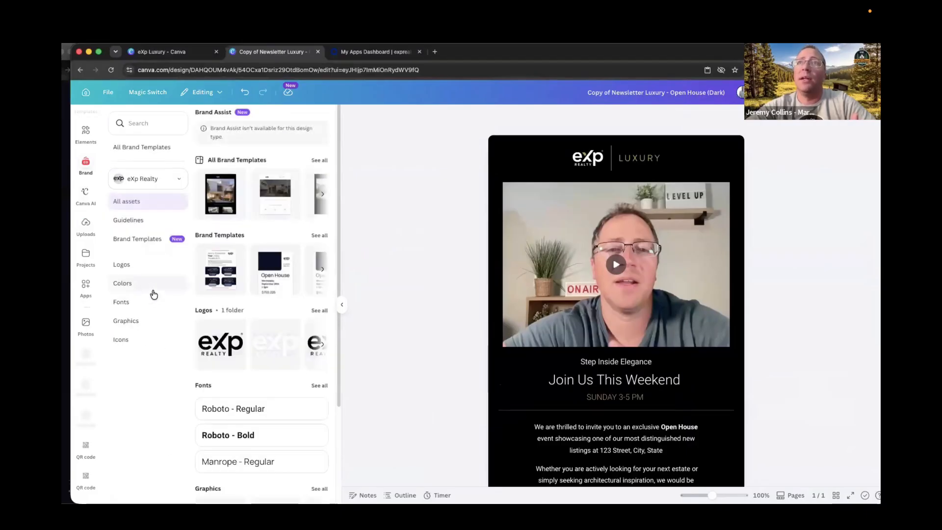
Drag the eXp Realty brand logo onto the newsletter and delete it.
scroll(231, 298, down, 3)
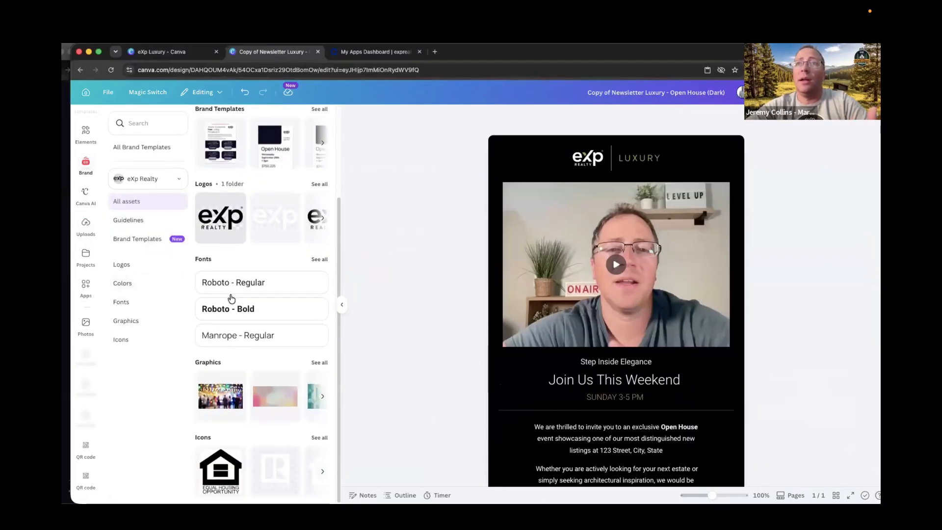
scroll(237, 333, up, 2)
drag(267, 311, 518, 153)
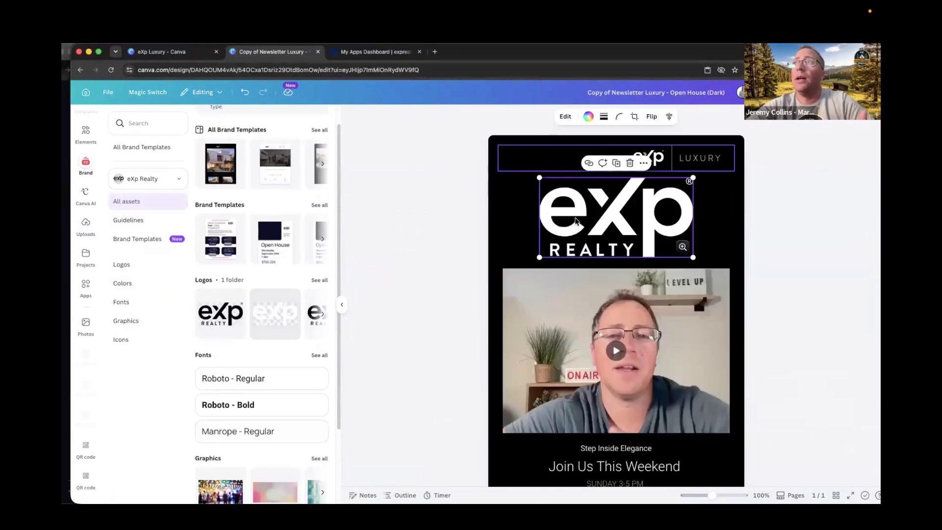
key(Delete)
Try applying eXp Realty palette colours to the 'Join Us This Weekend' heading text.
scroll(260, 302, down, 2)
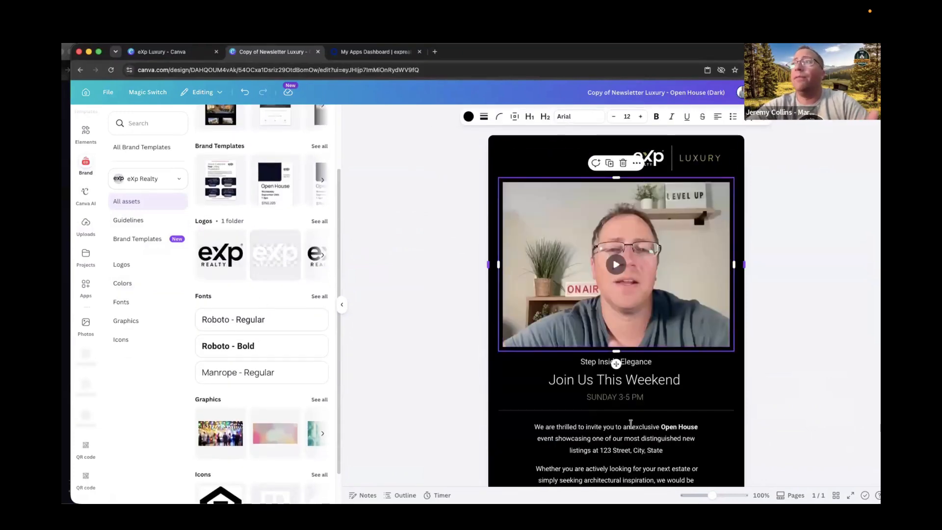
click(606, 380)
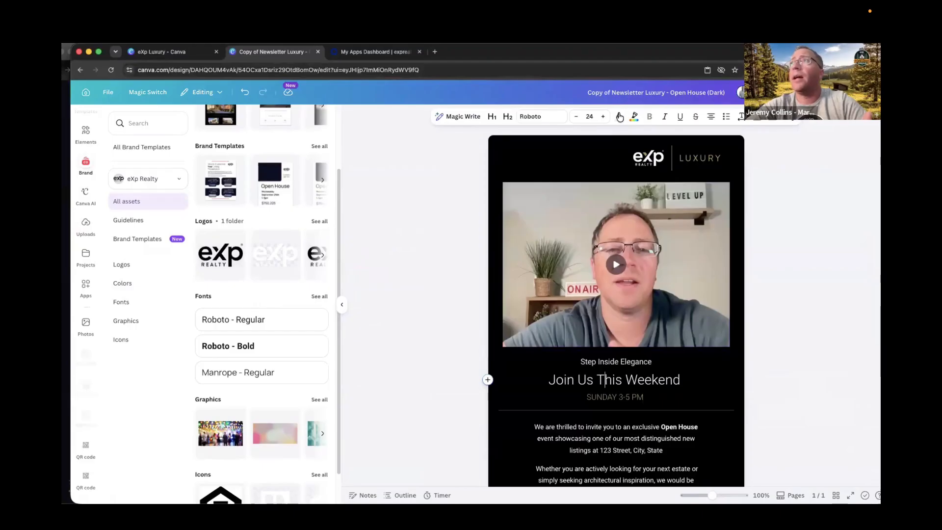
click(619, 118)
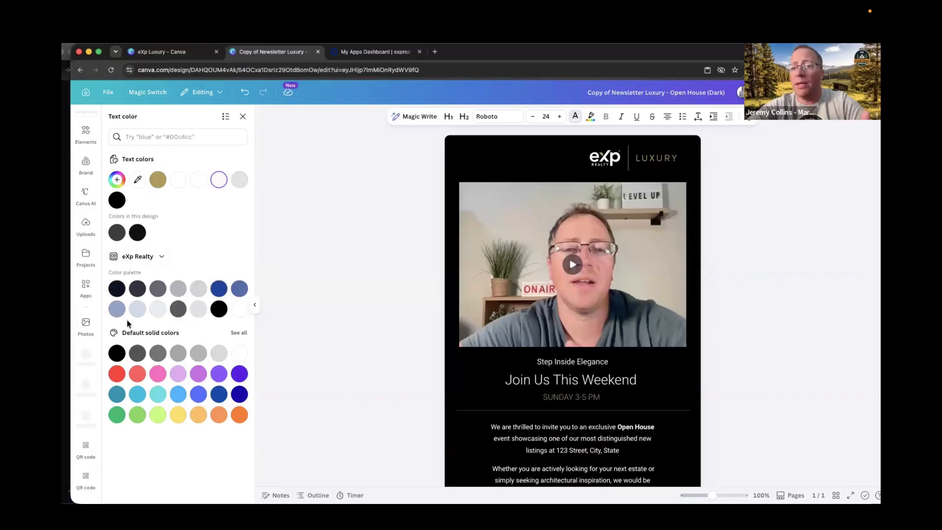
click(220, 290)
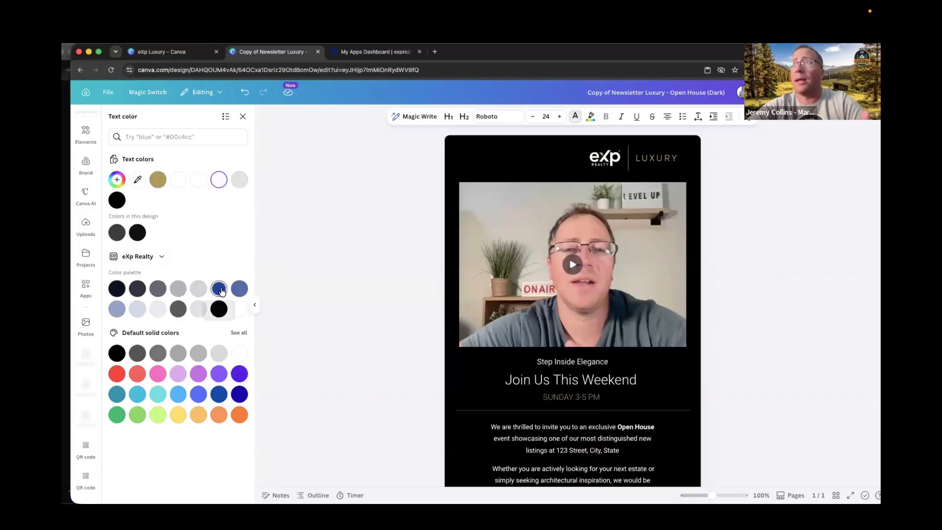
click(137, 289)
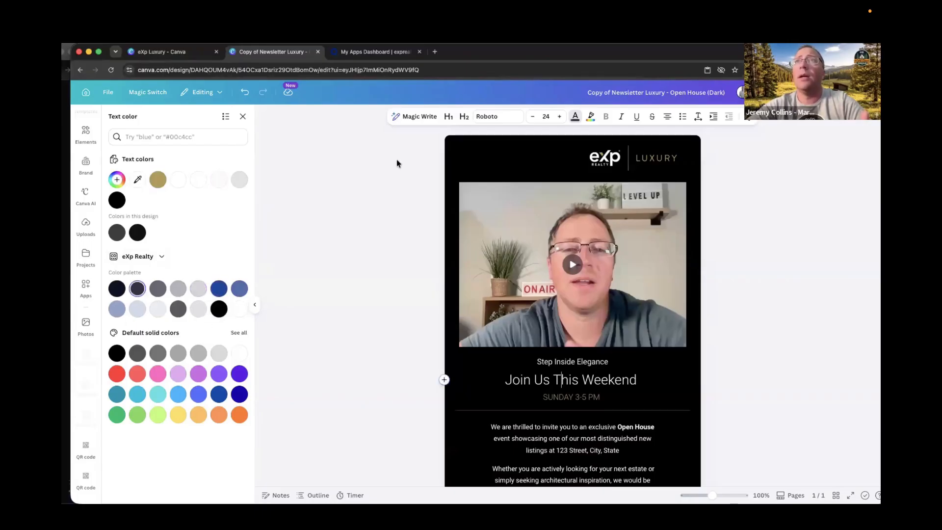
click(410, 221)
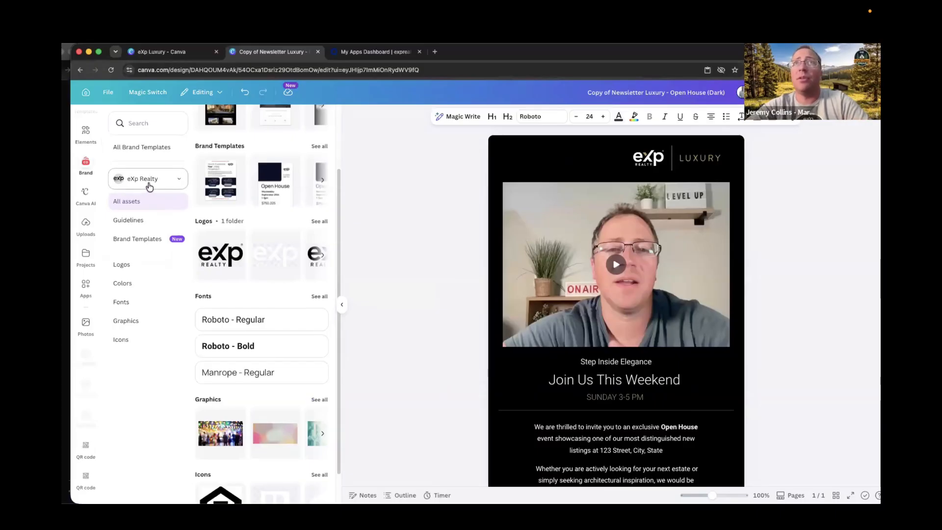
Browse the brand kit list and the eXp Realty kit's logos, fonts and graphics.
click(152, 182)
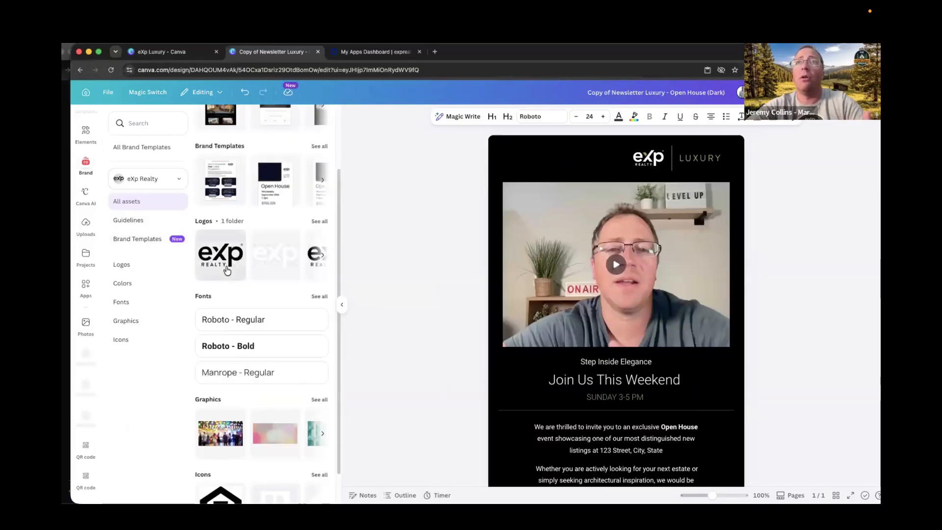
scroll(259, 331, up, 3)
scroll(258, 334, down, 4)
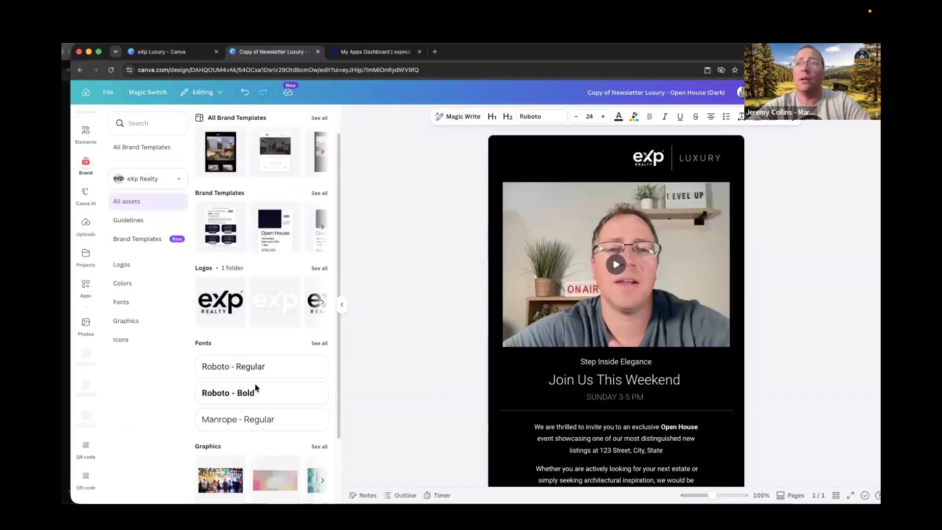
scroll(258, 336, up, 4)
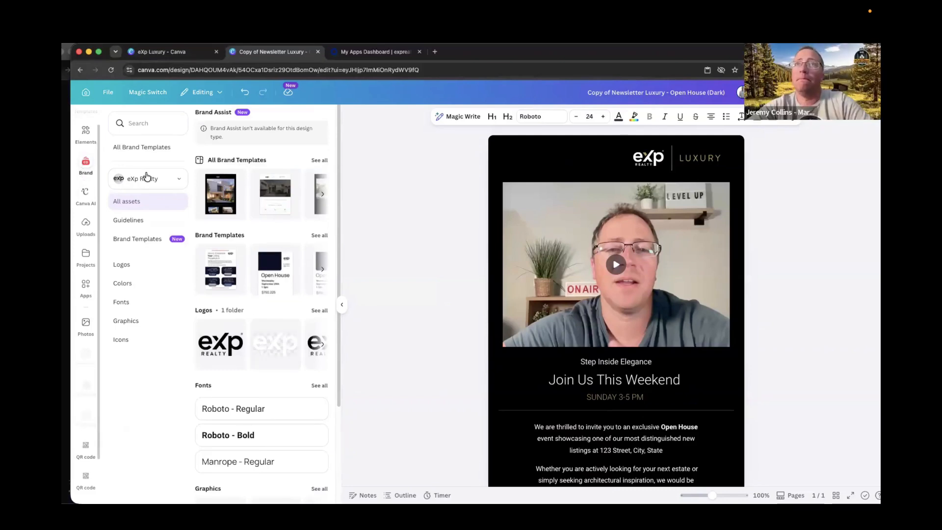
click(147, 178)
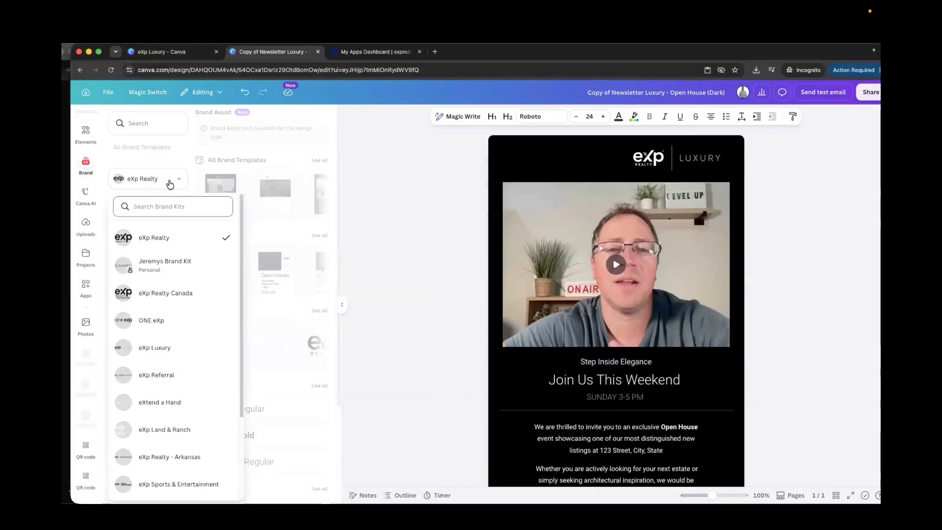
click(158, 183)
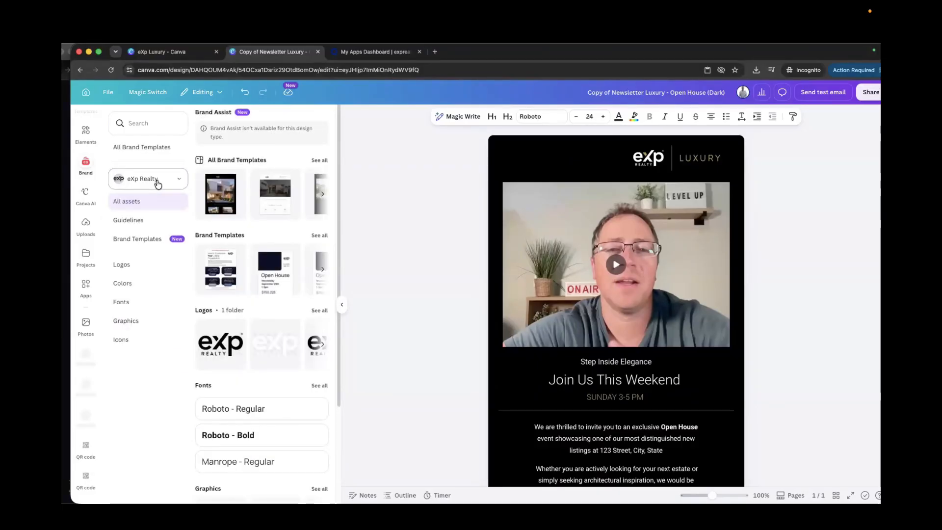
click(157, 182)
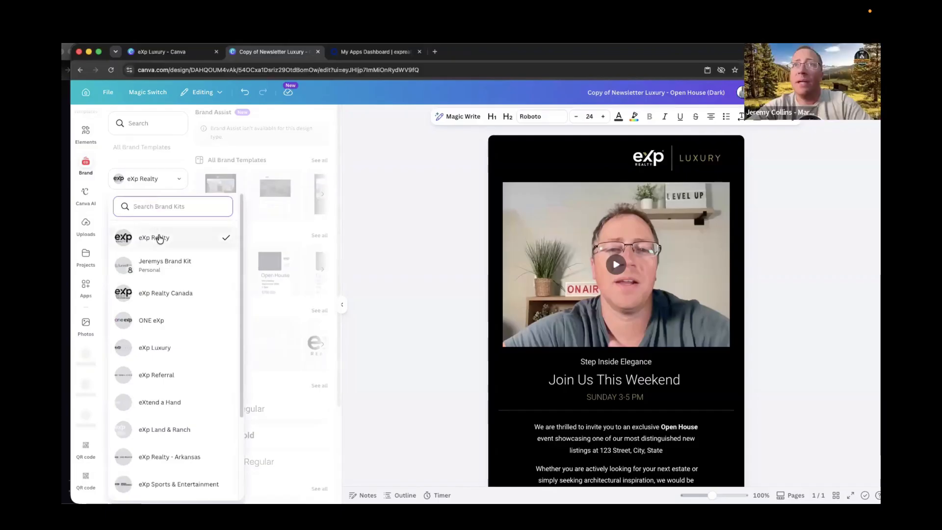
click(156, 237)
scroll(273, 297, down, 5)
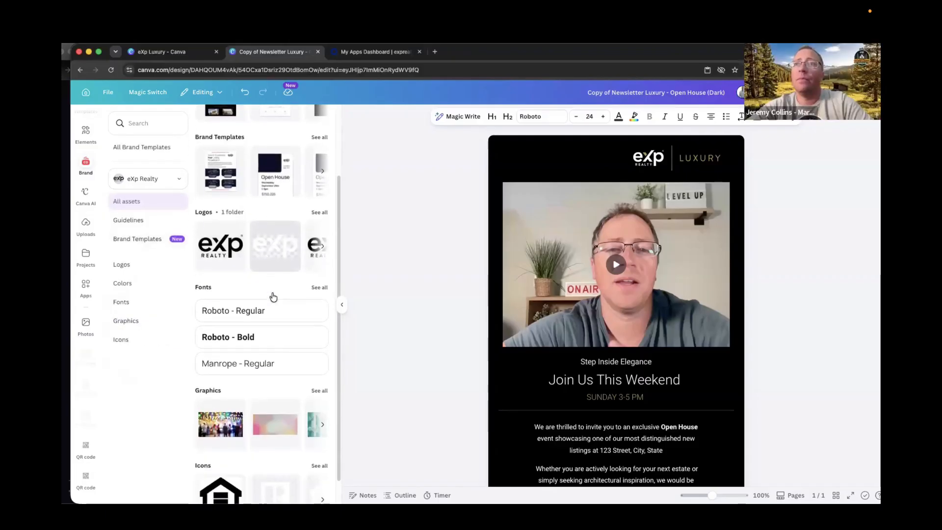
scroll(272, 295, up, 5)
scroll(273, 314, down, 5)
scroll(274, 334, up, 3)
scroll(273, 331, down, 3)
scroll(273, 332, up, 3)
scroll(273, 332, down, 3)
scroll(274, 330, up, 3)
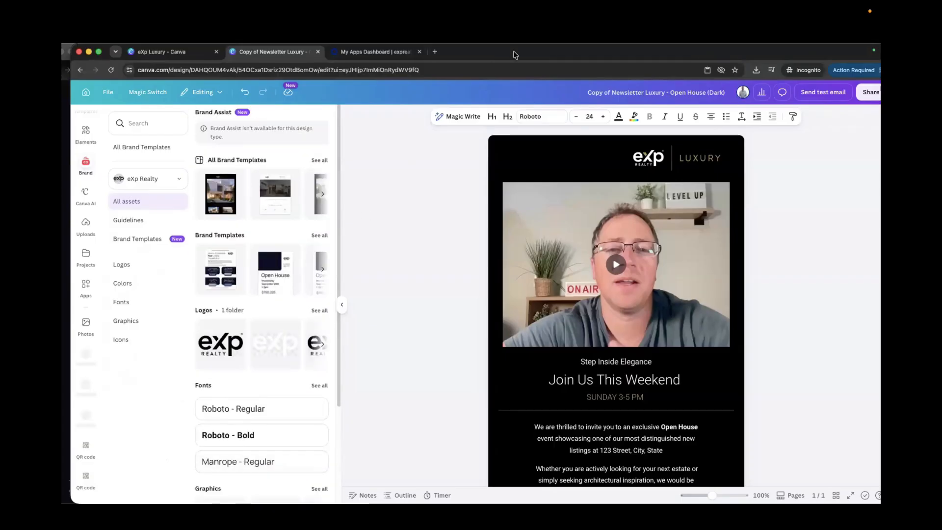
Open the Copy of Just Listed design from the Canva projects page.
click(440, 177)
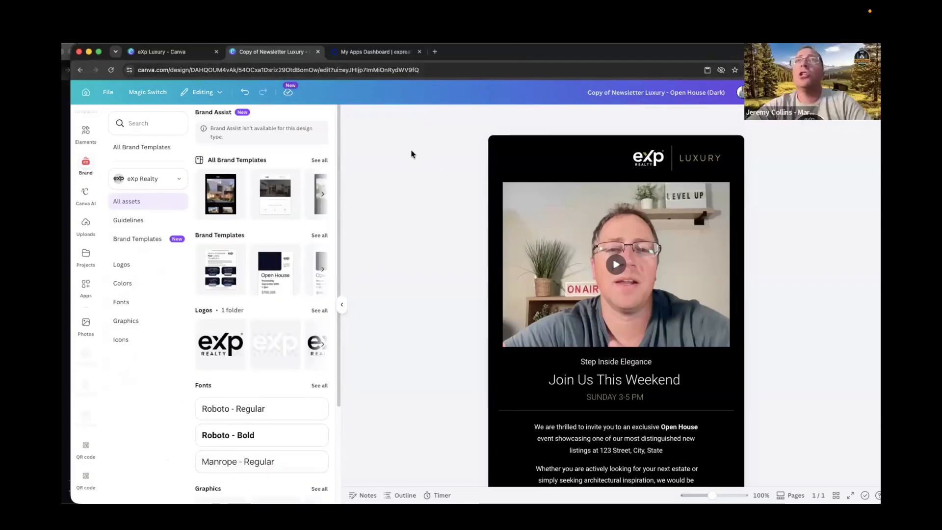
click(187, 53)
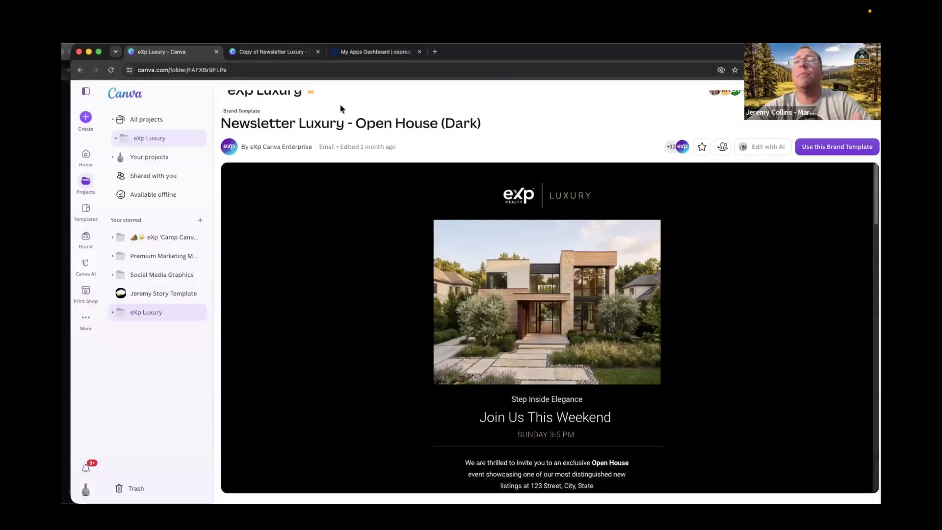
click(87, 155)
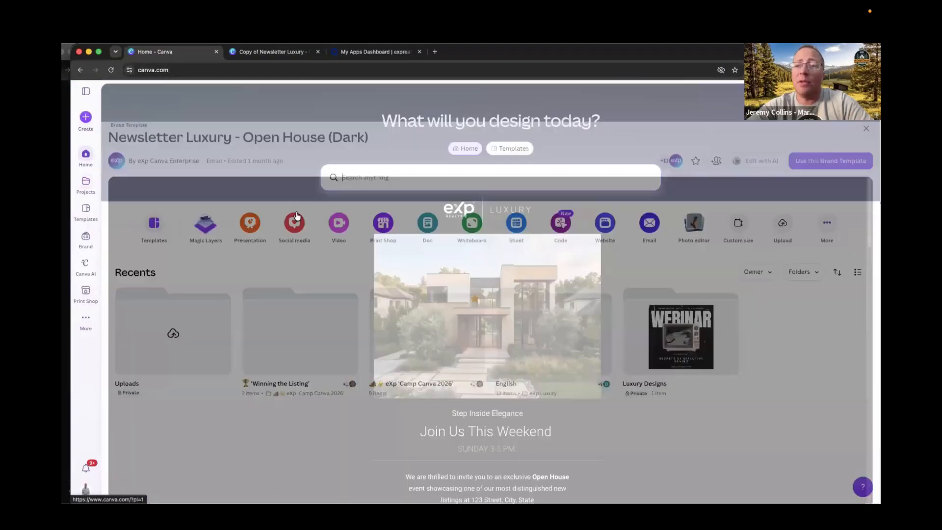
scroll(424, 358, down, 1)
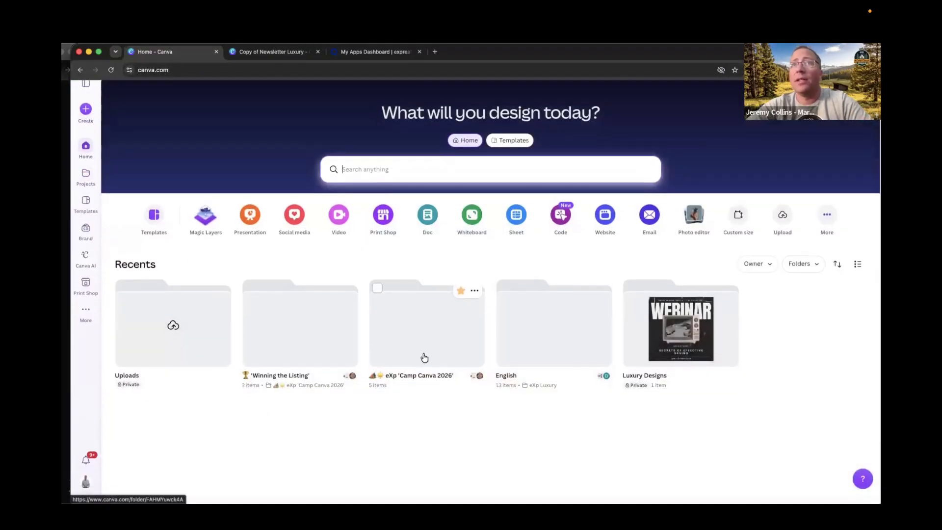
click(86, 185)
scroll(414, 373, down, 2)
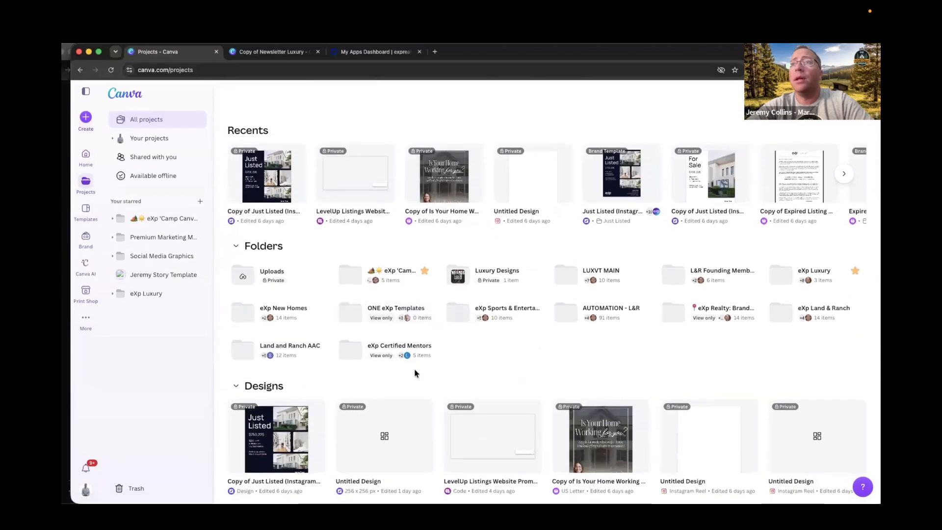
scroll(414, 370, down, 5)
click(279, 269)
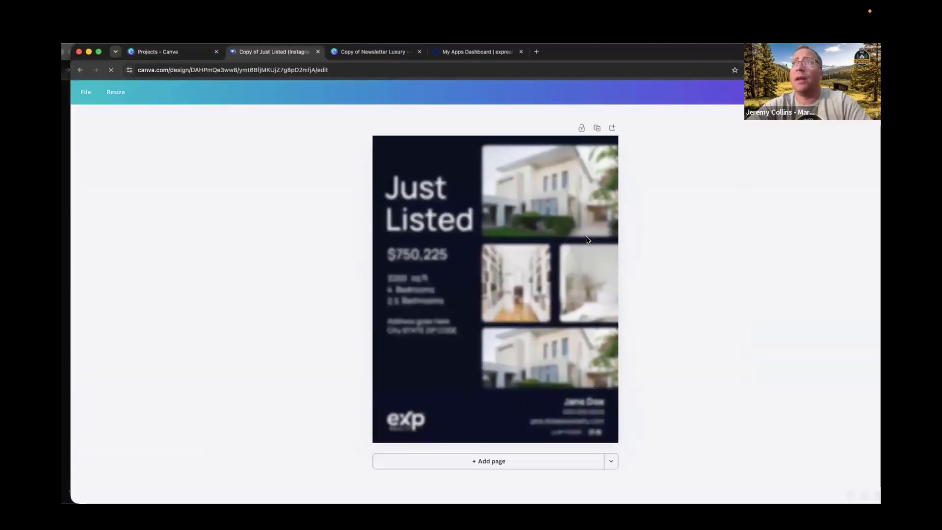
Add the white eXp logo from the brand kit to the Just Listed design and delete it.
click(411, 441)
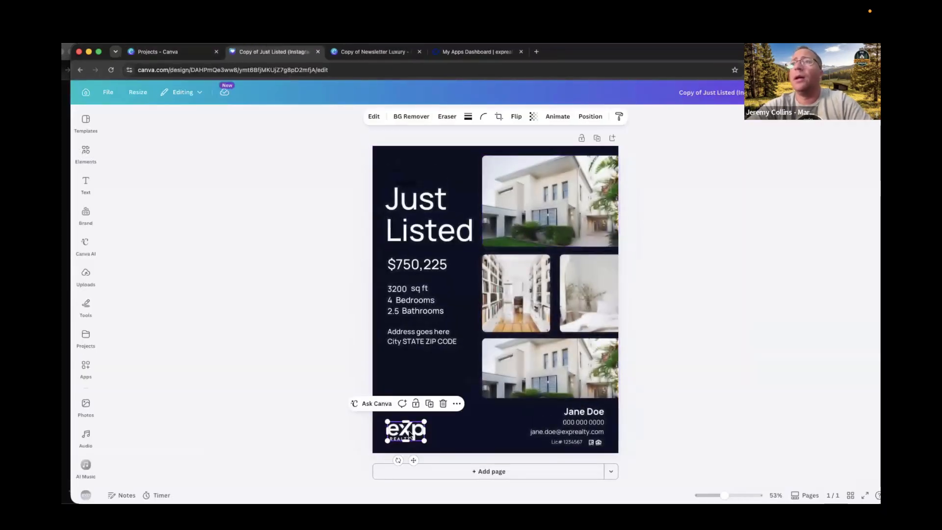
click(326, 375)
click(87, 216)
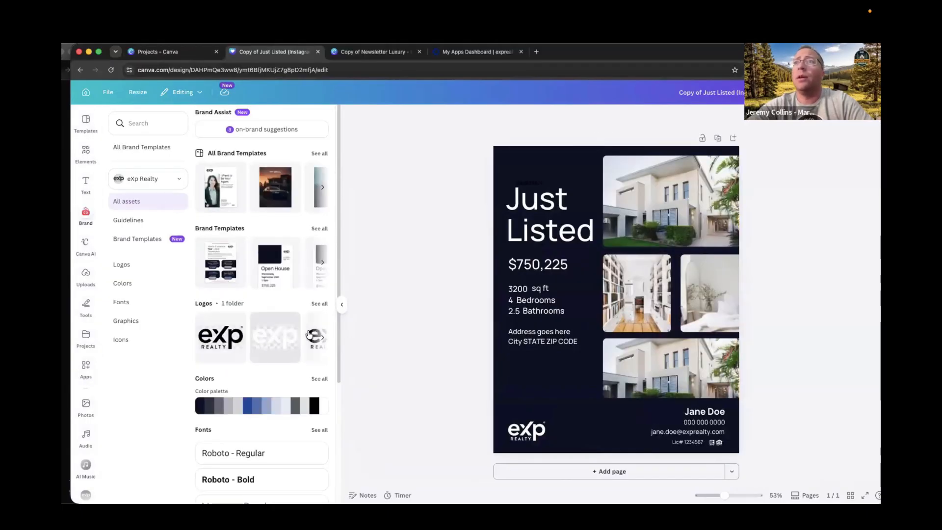
click(272, 339)
click(598, 296)
click(656, 283)
drag(643, 292, 640, 293)
key(Delete)
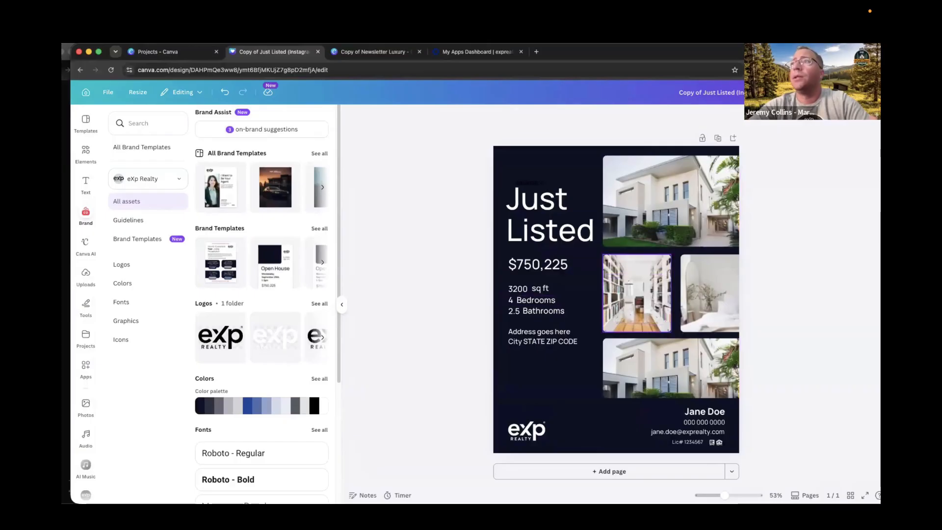
click(589, 385)
click(763, 359)
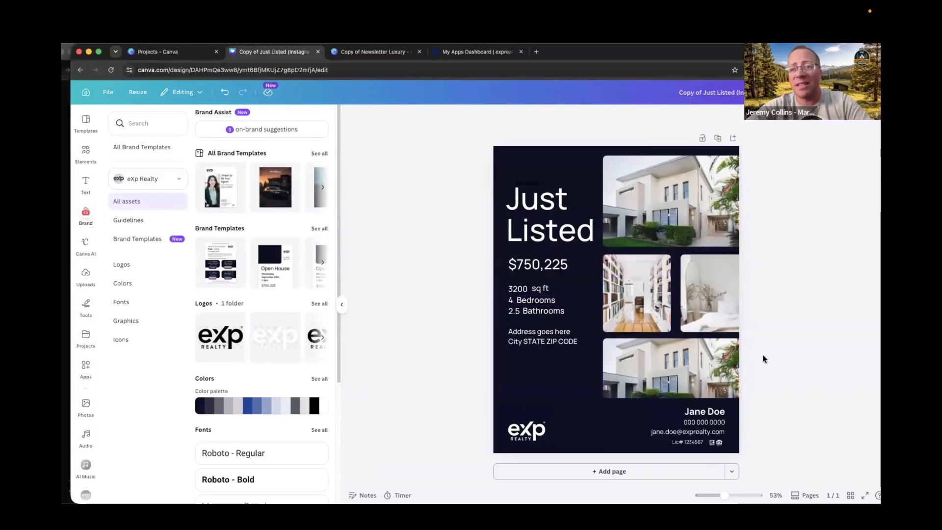